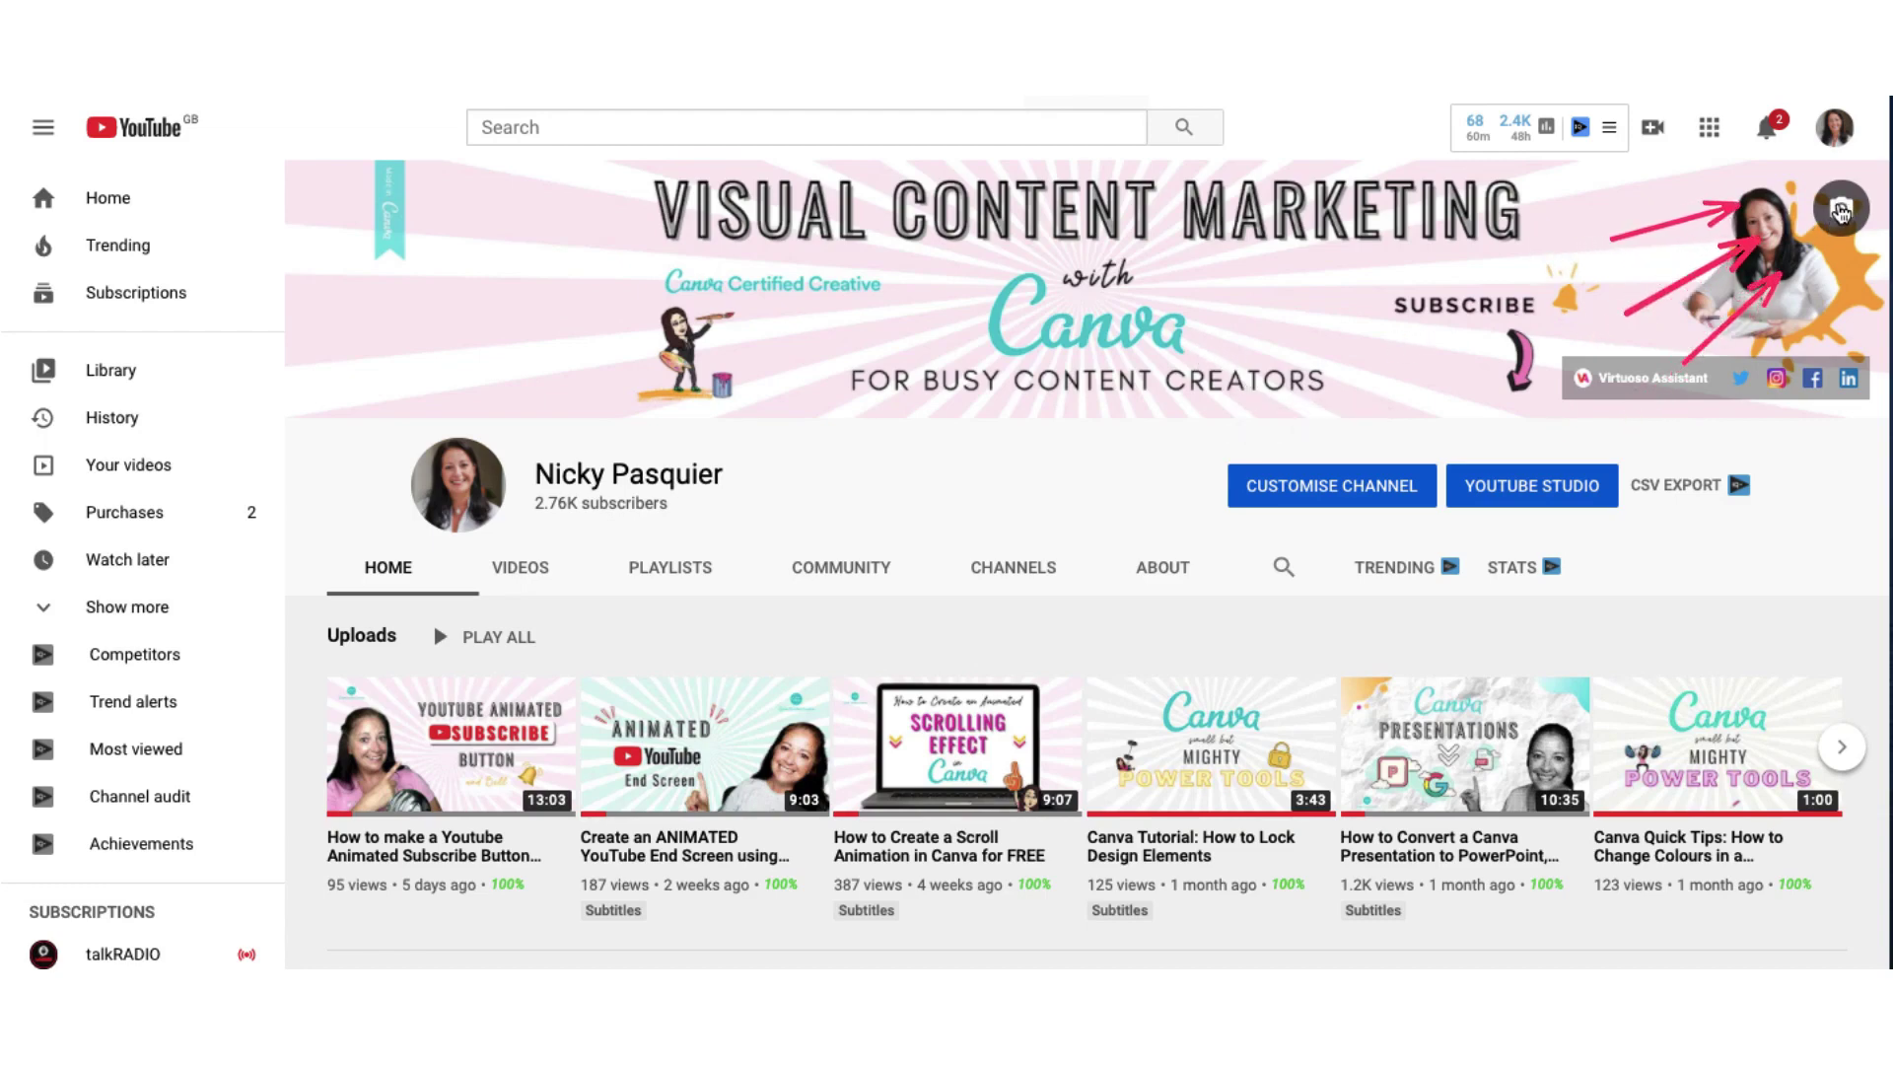
# Step: Open YouTube's help page on creating channel art from the channel art upload window and check the recommended image size
pyautogui.click(1840, 209)
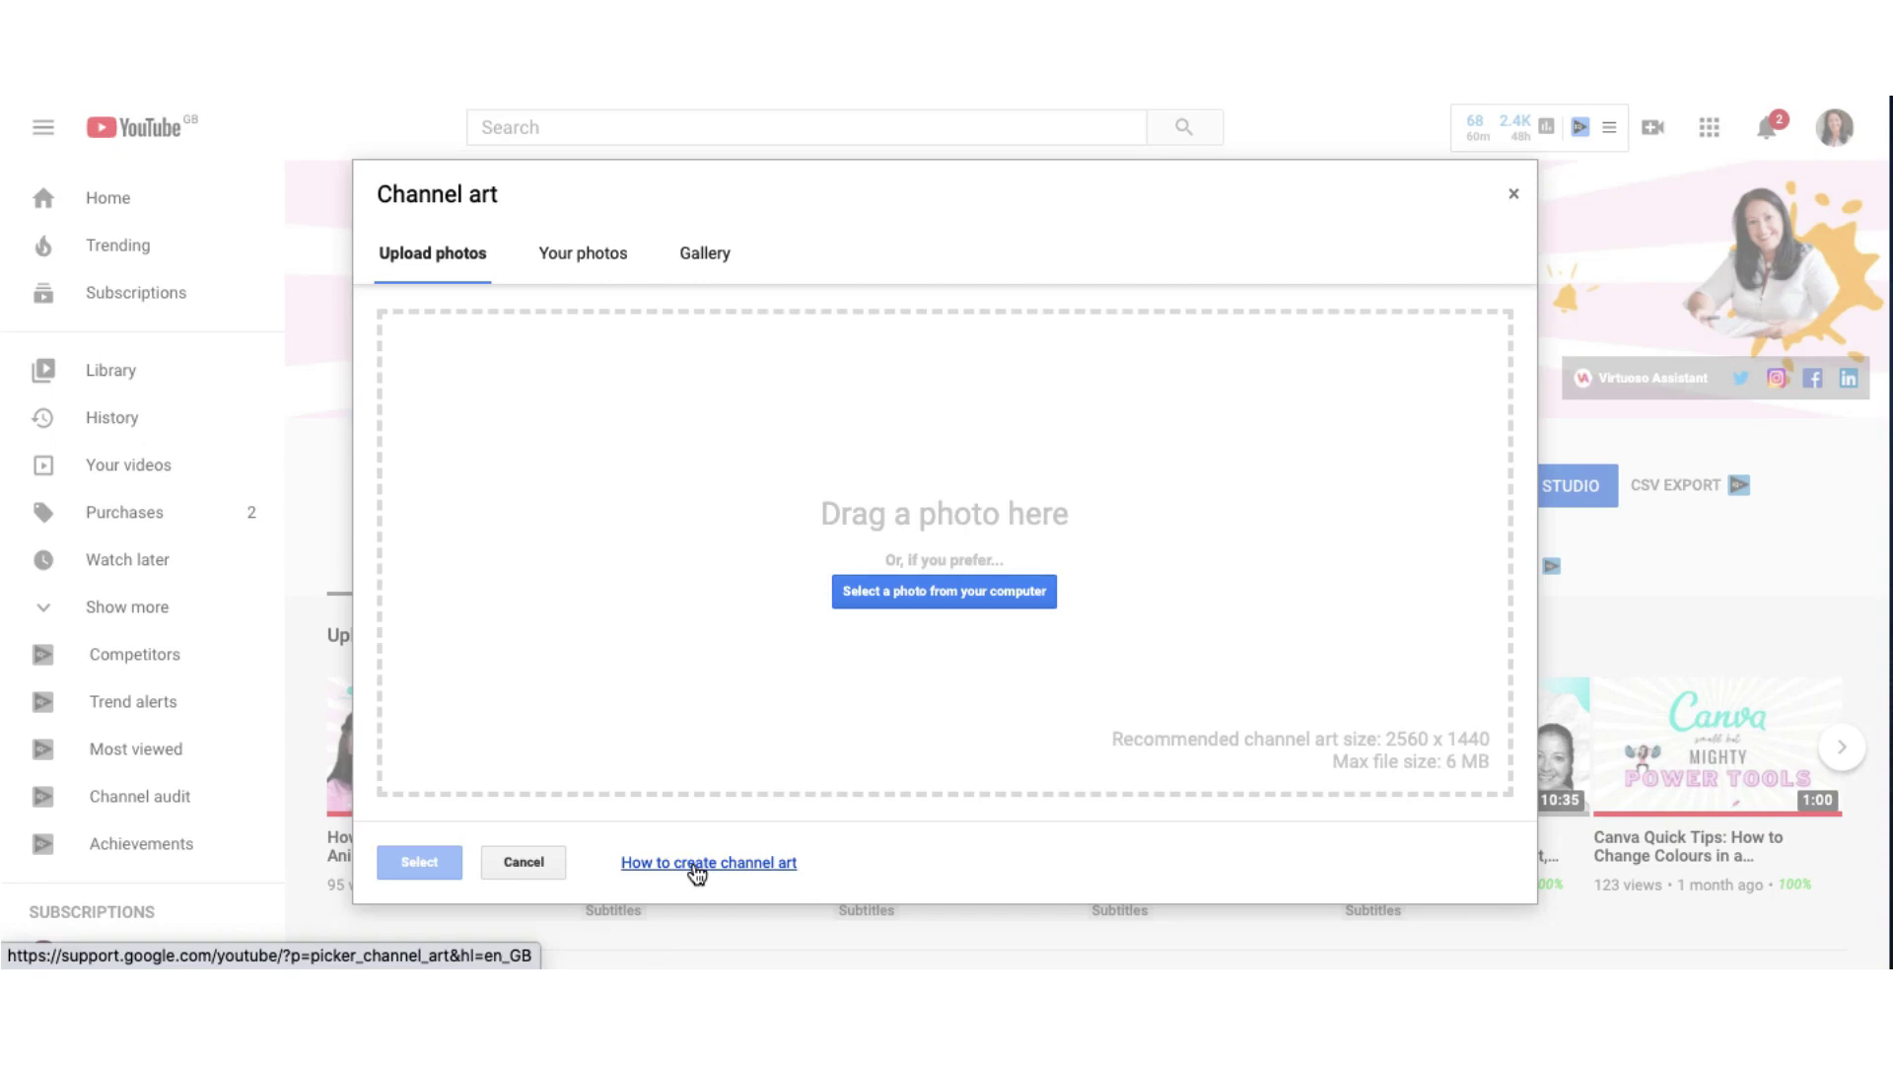
pyautogui.click(700, 863)
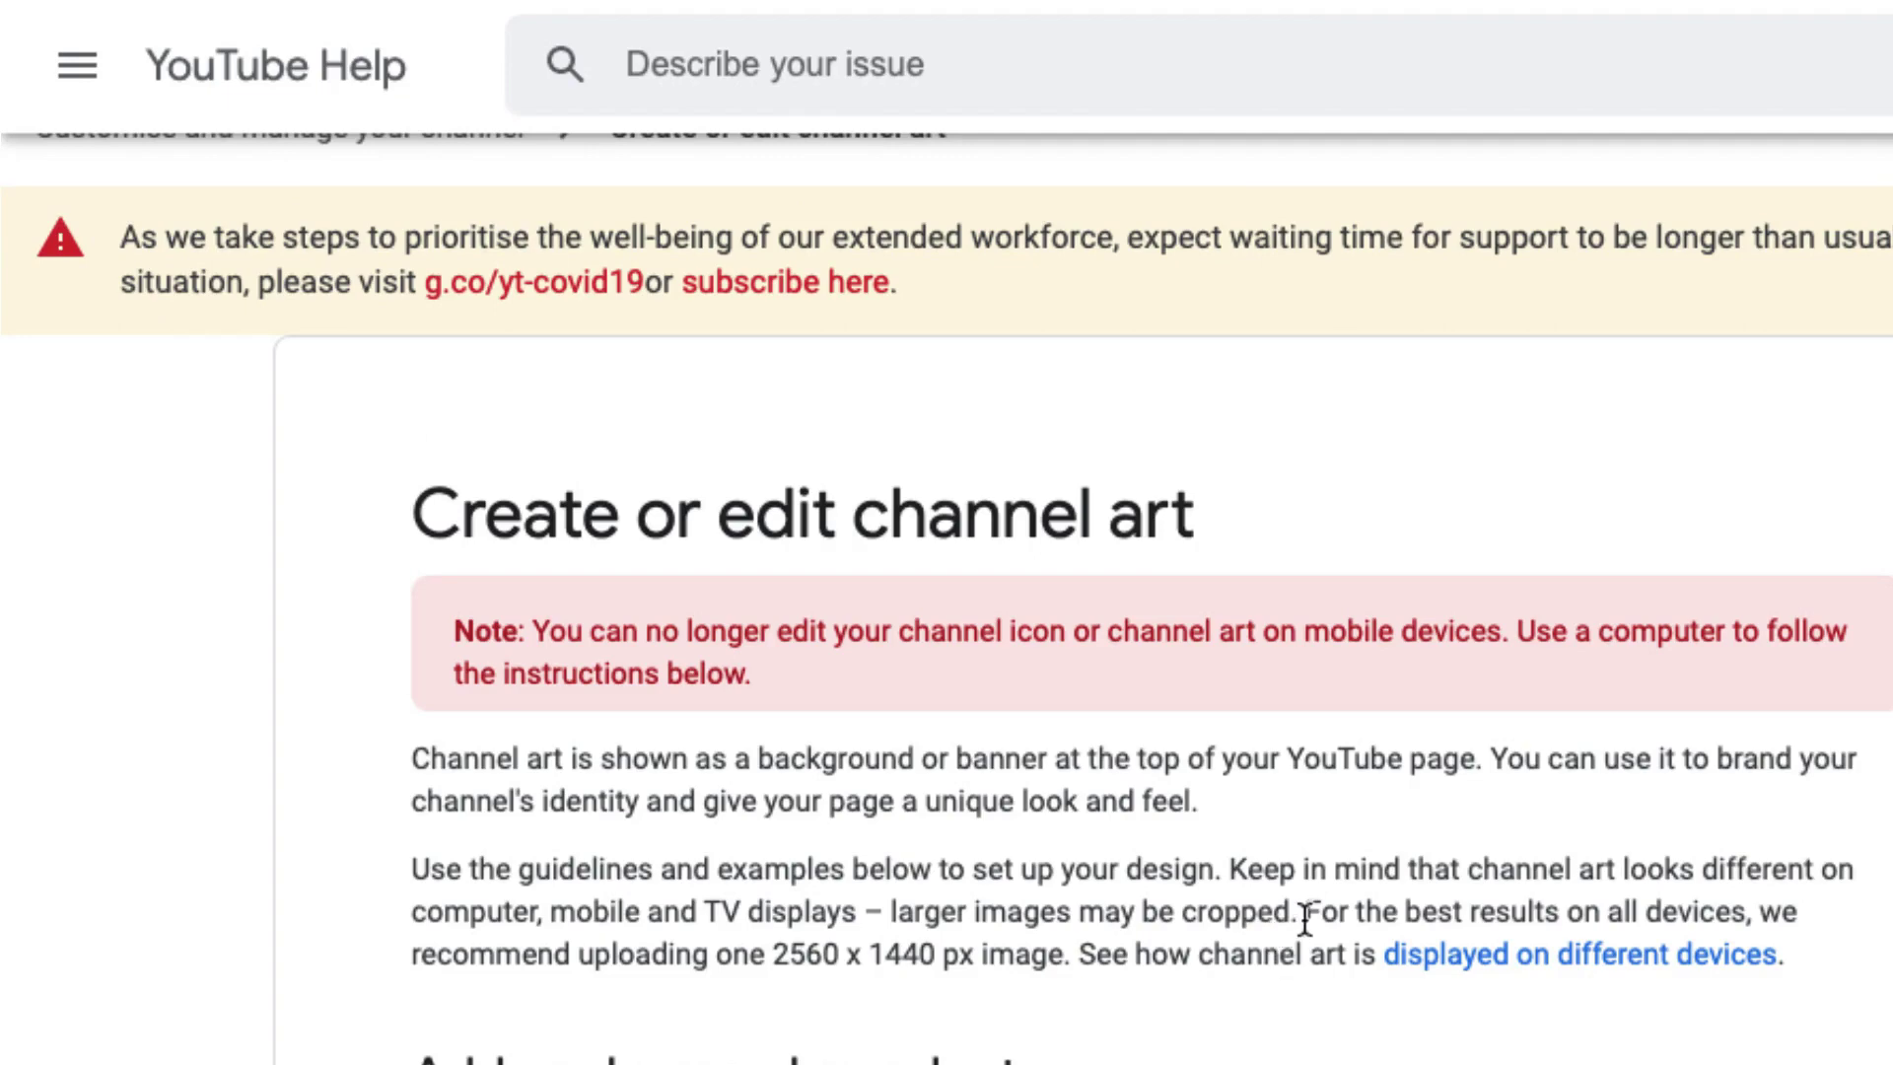
pyautogui.moveTo(1304, 920); pyautogui.dragTo(1090, 969)
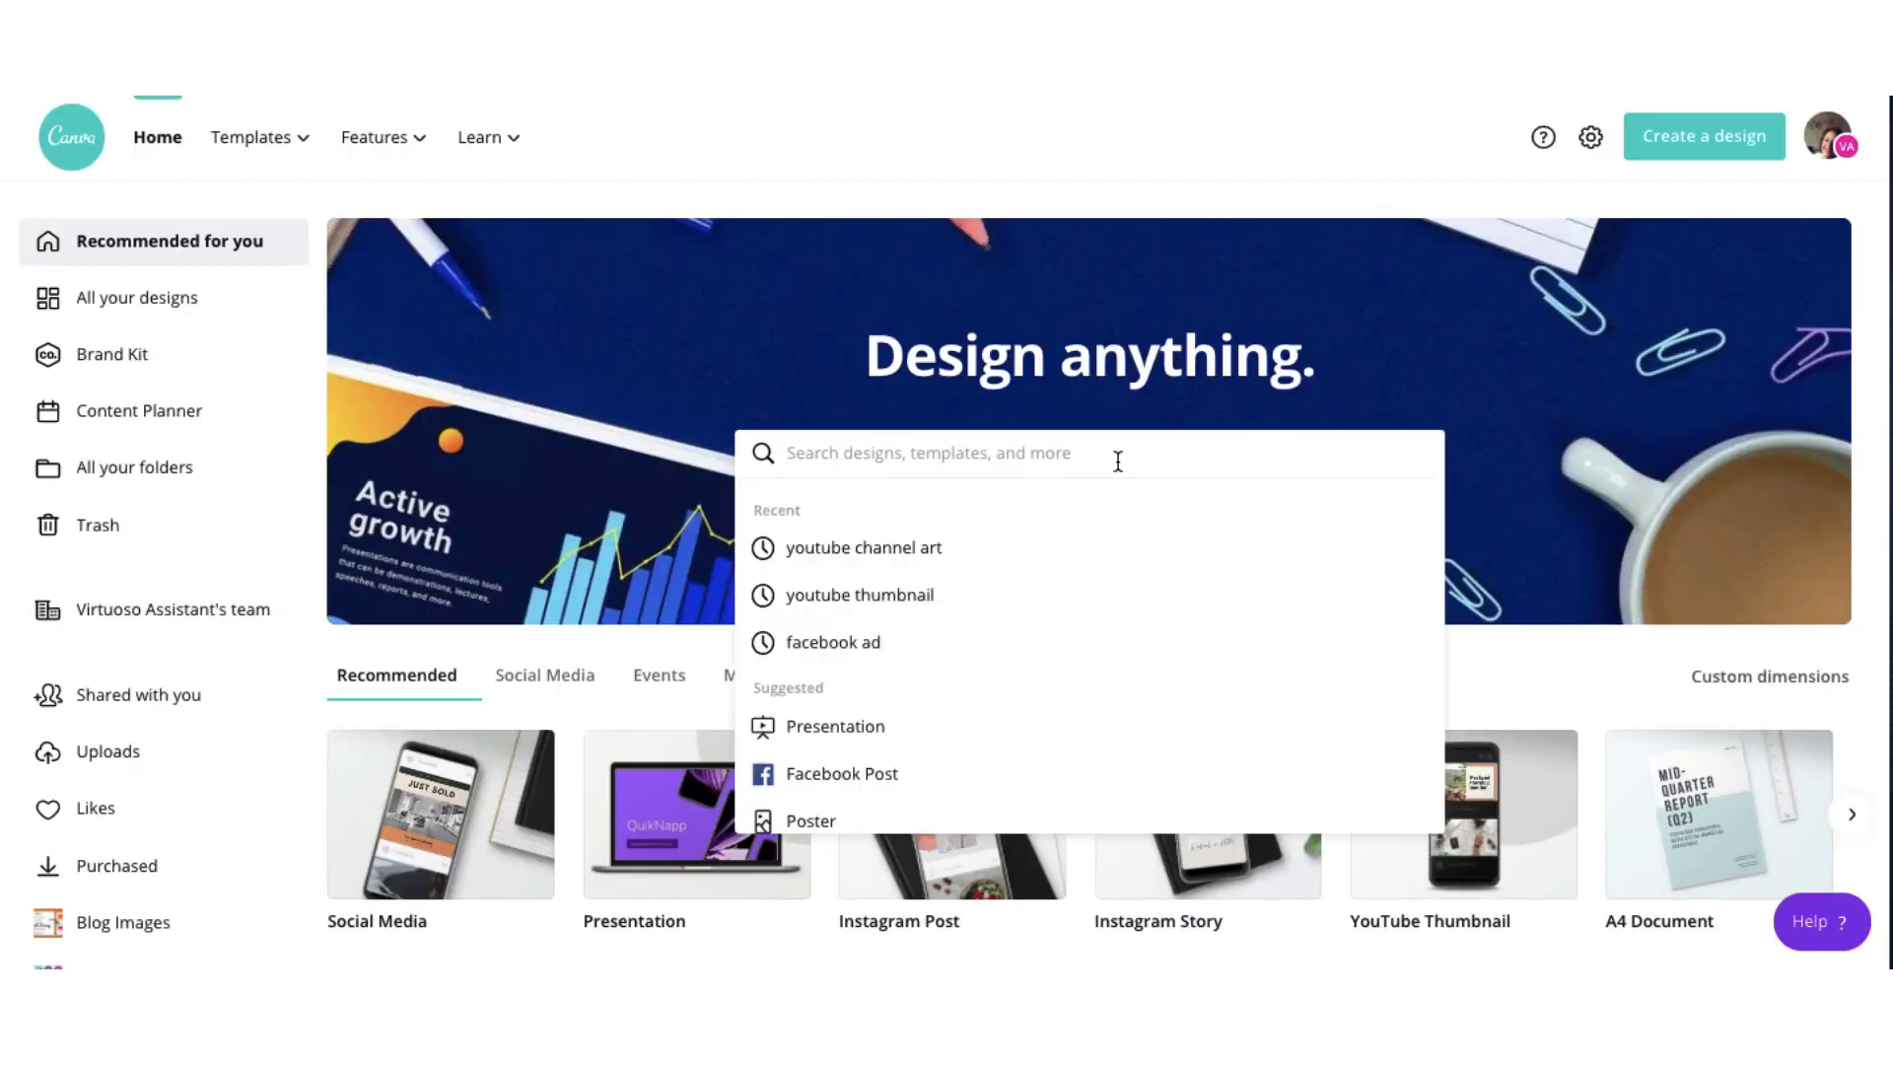
# Step: Switch to Canva, search for "Youtube banner" and open the YouTube Channel Art (2560 × 1440 px) templates
pyautogui.write('Youtub')
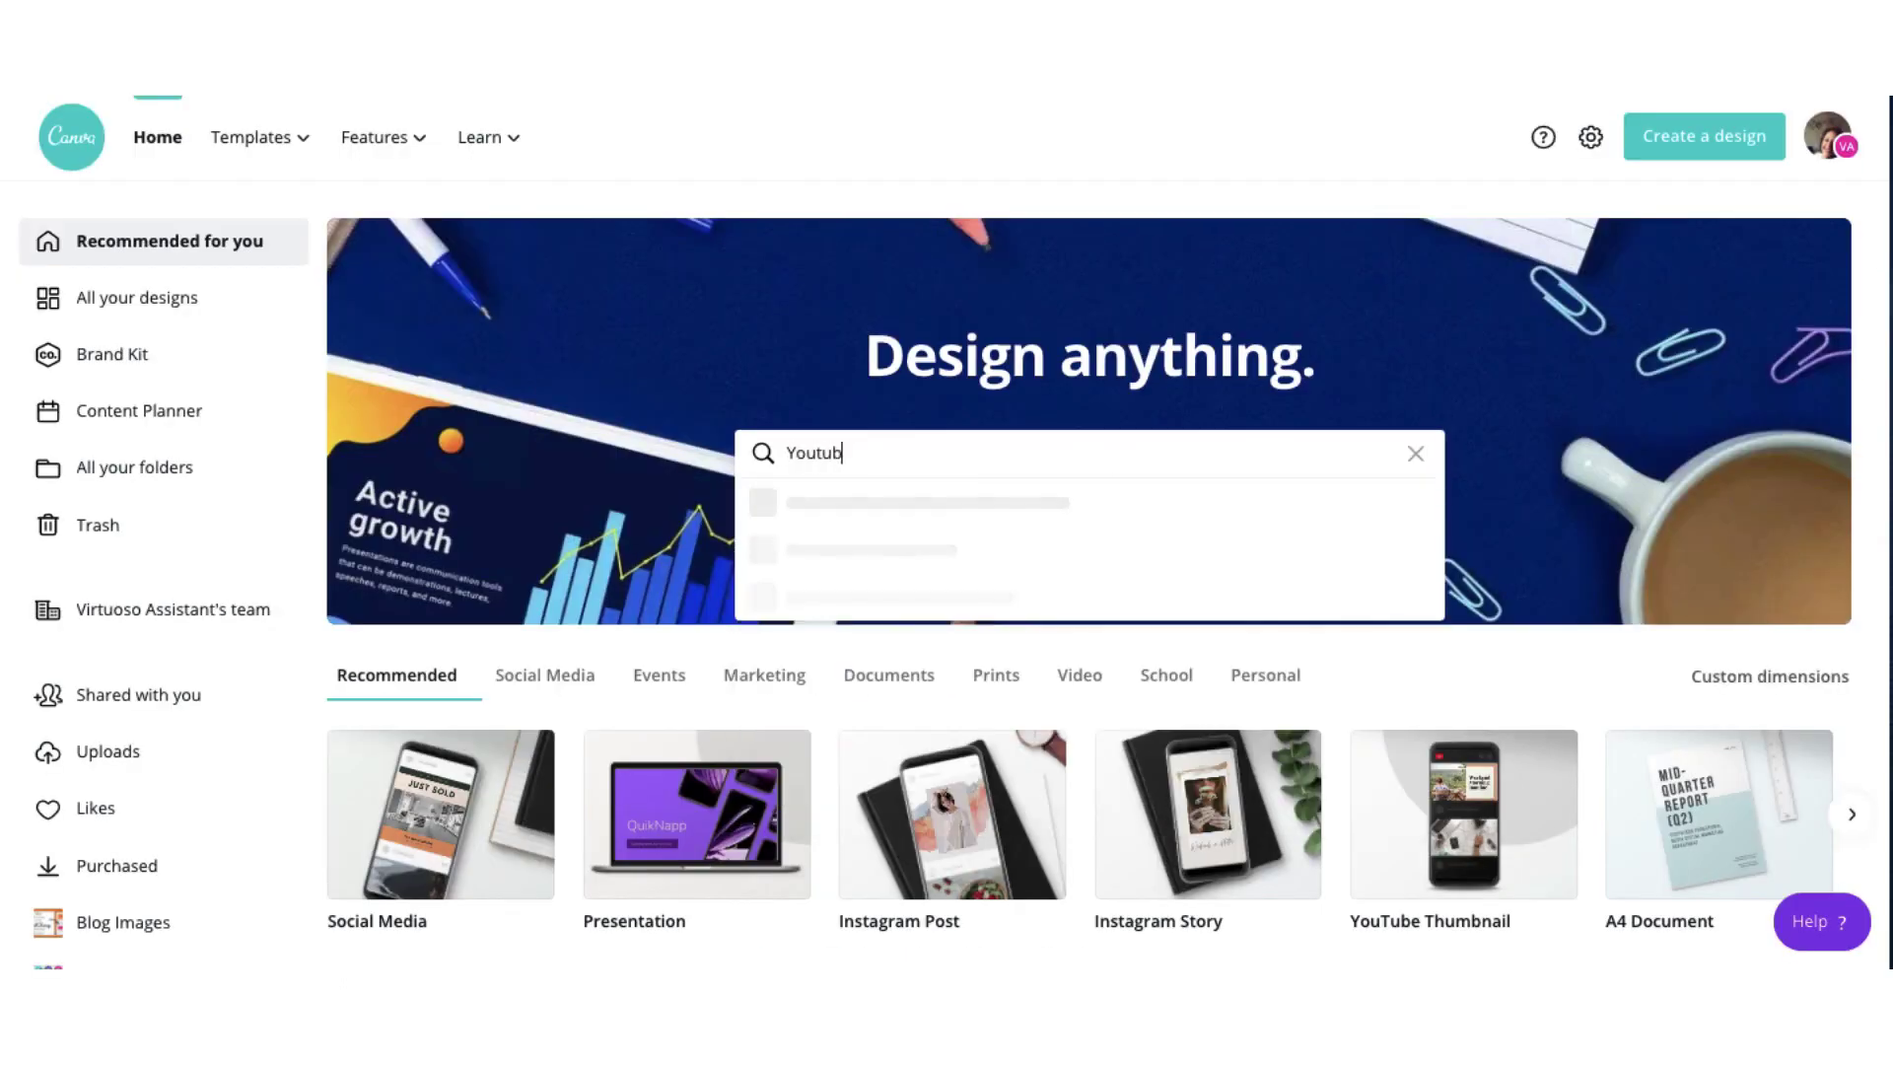
pyautogui.write('e banner')
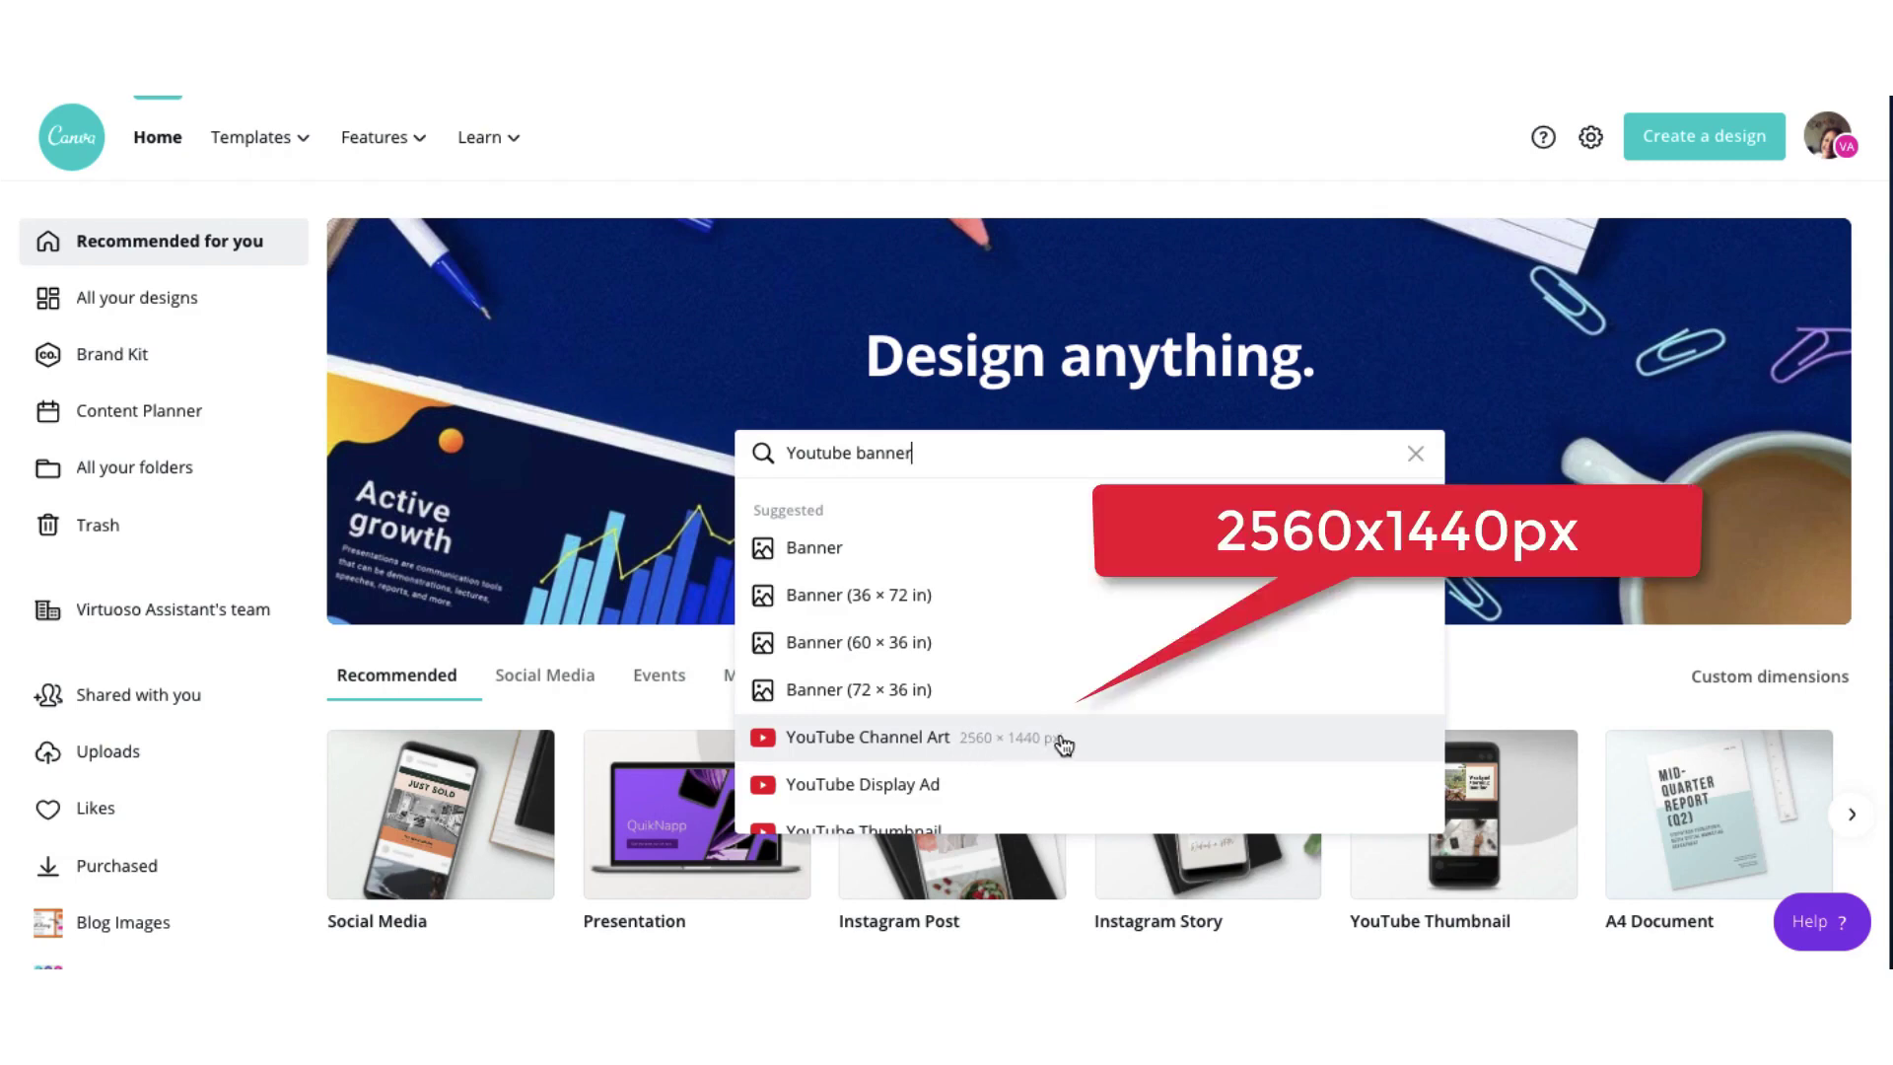
pyautogui.click(897, 742)
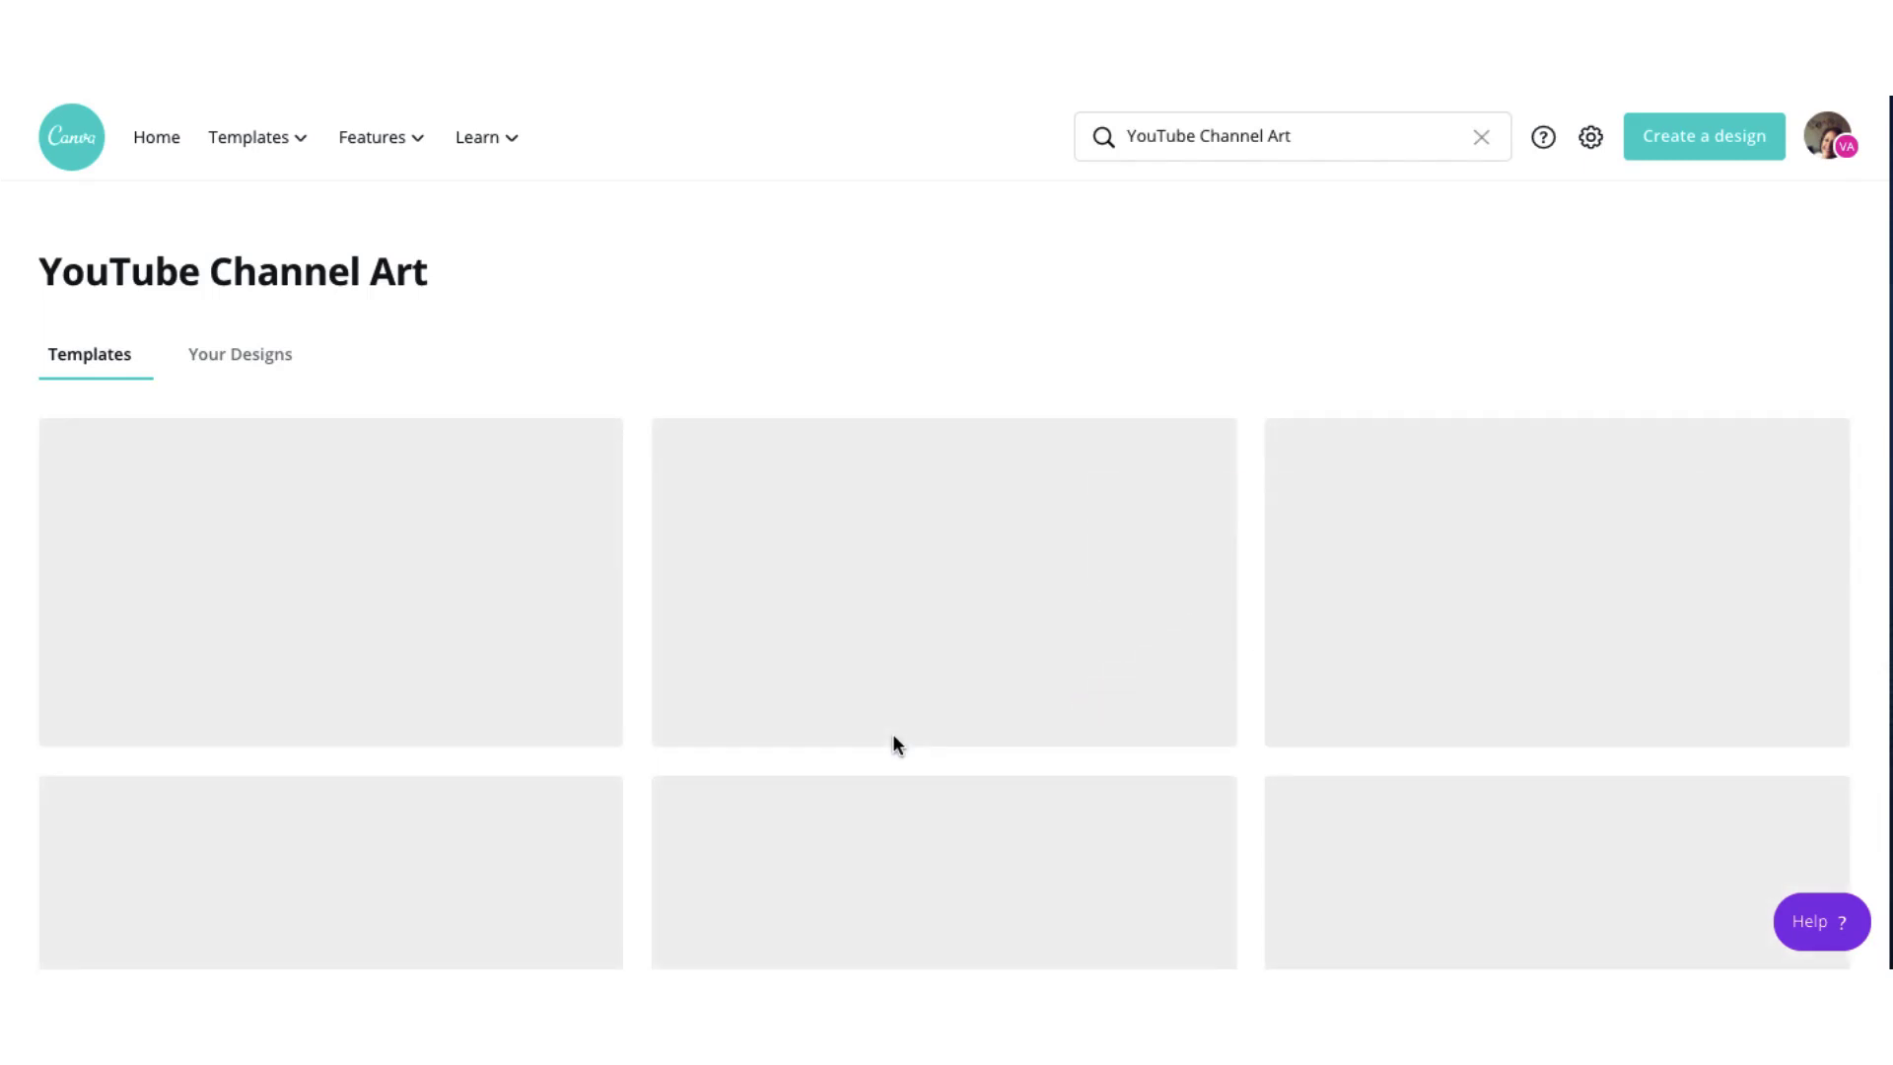
# Step: Look through the YouTube Channel Art templates and open the pink "The Beechtown Bella" collage design for editing
pyautogui.scroll(-7, 897, 742)
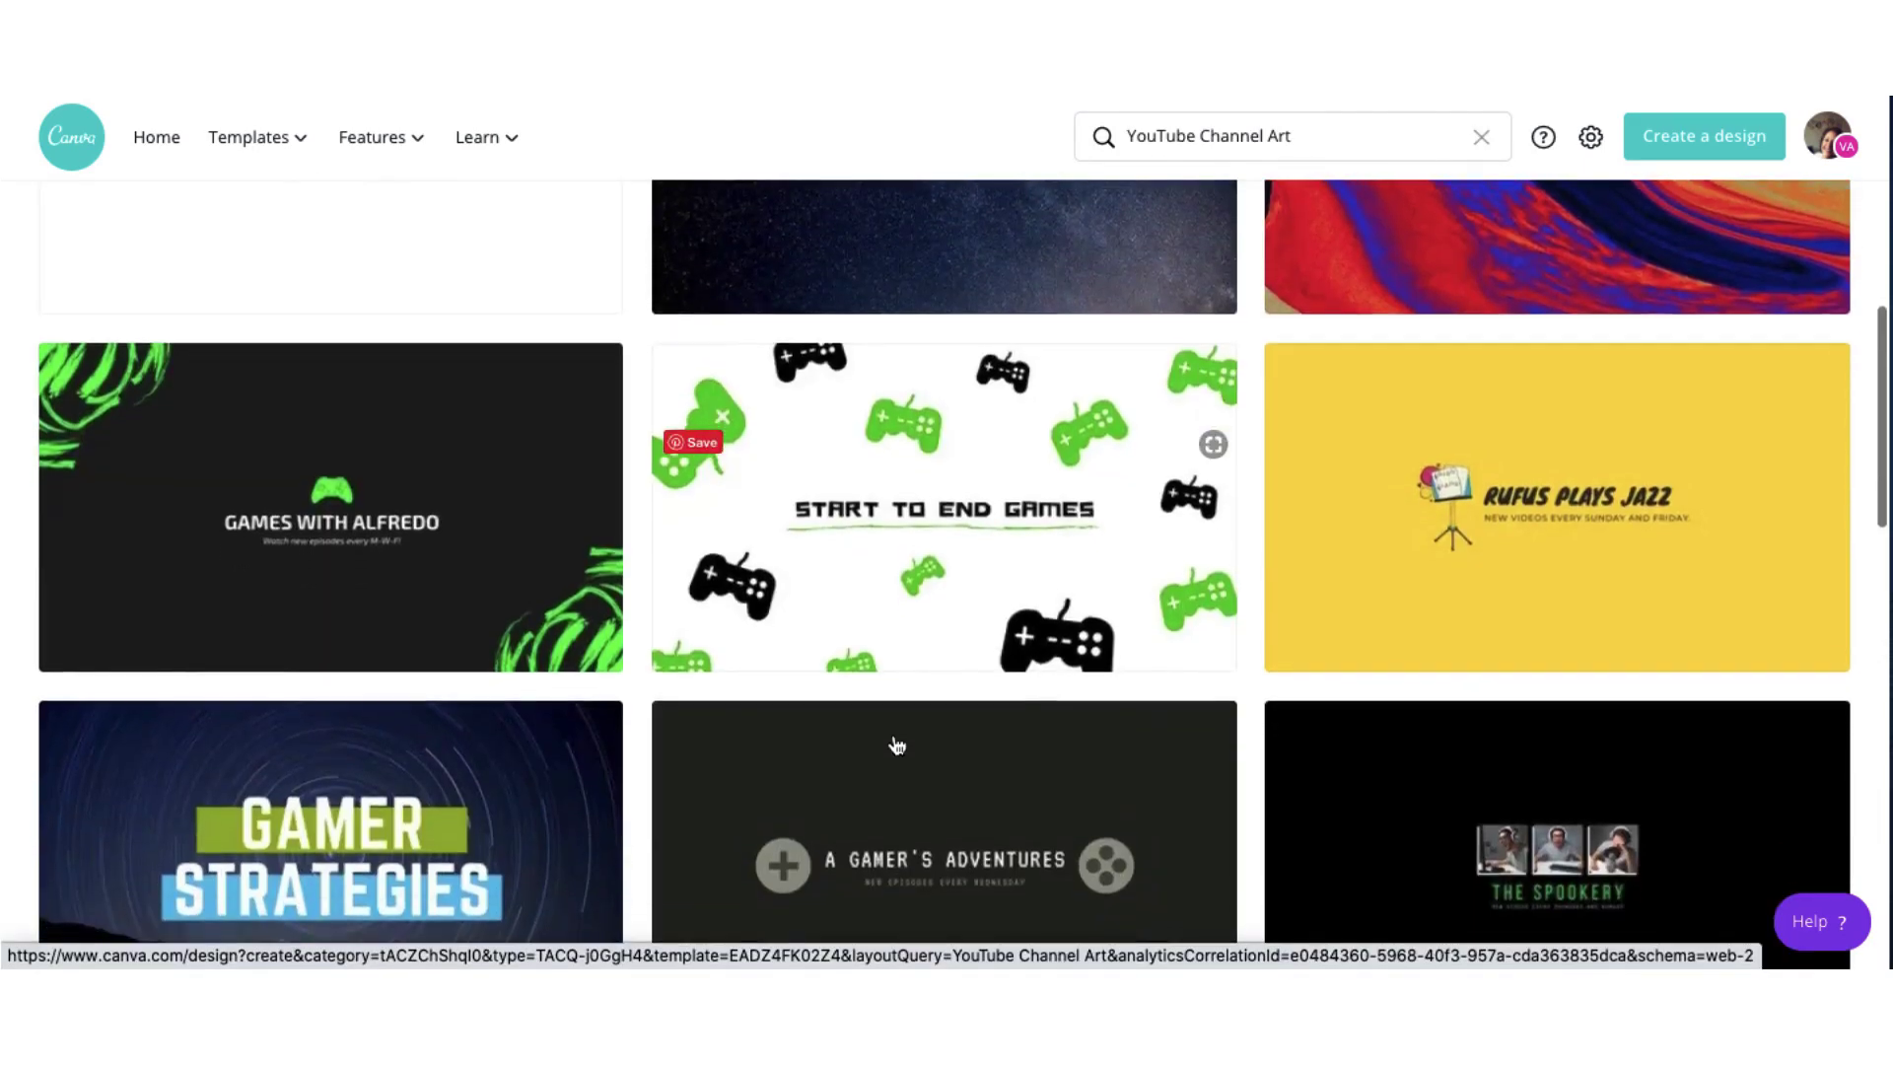
pyautogui.scroll(-10, 896, 744)
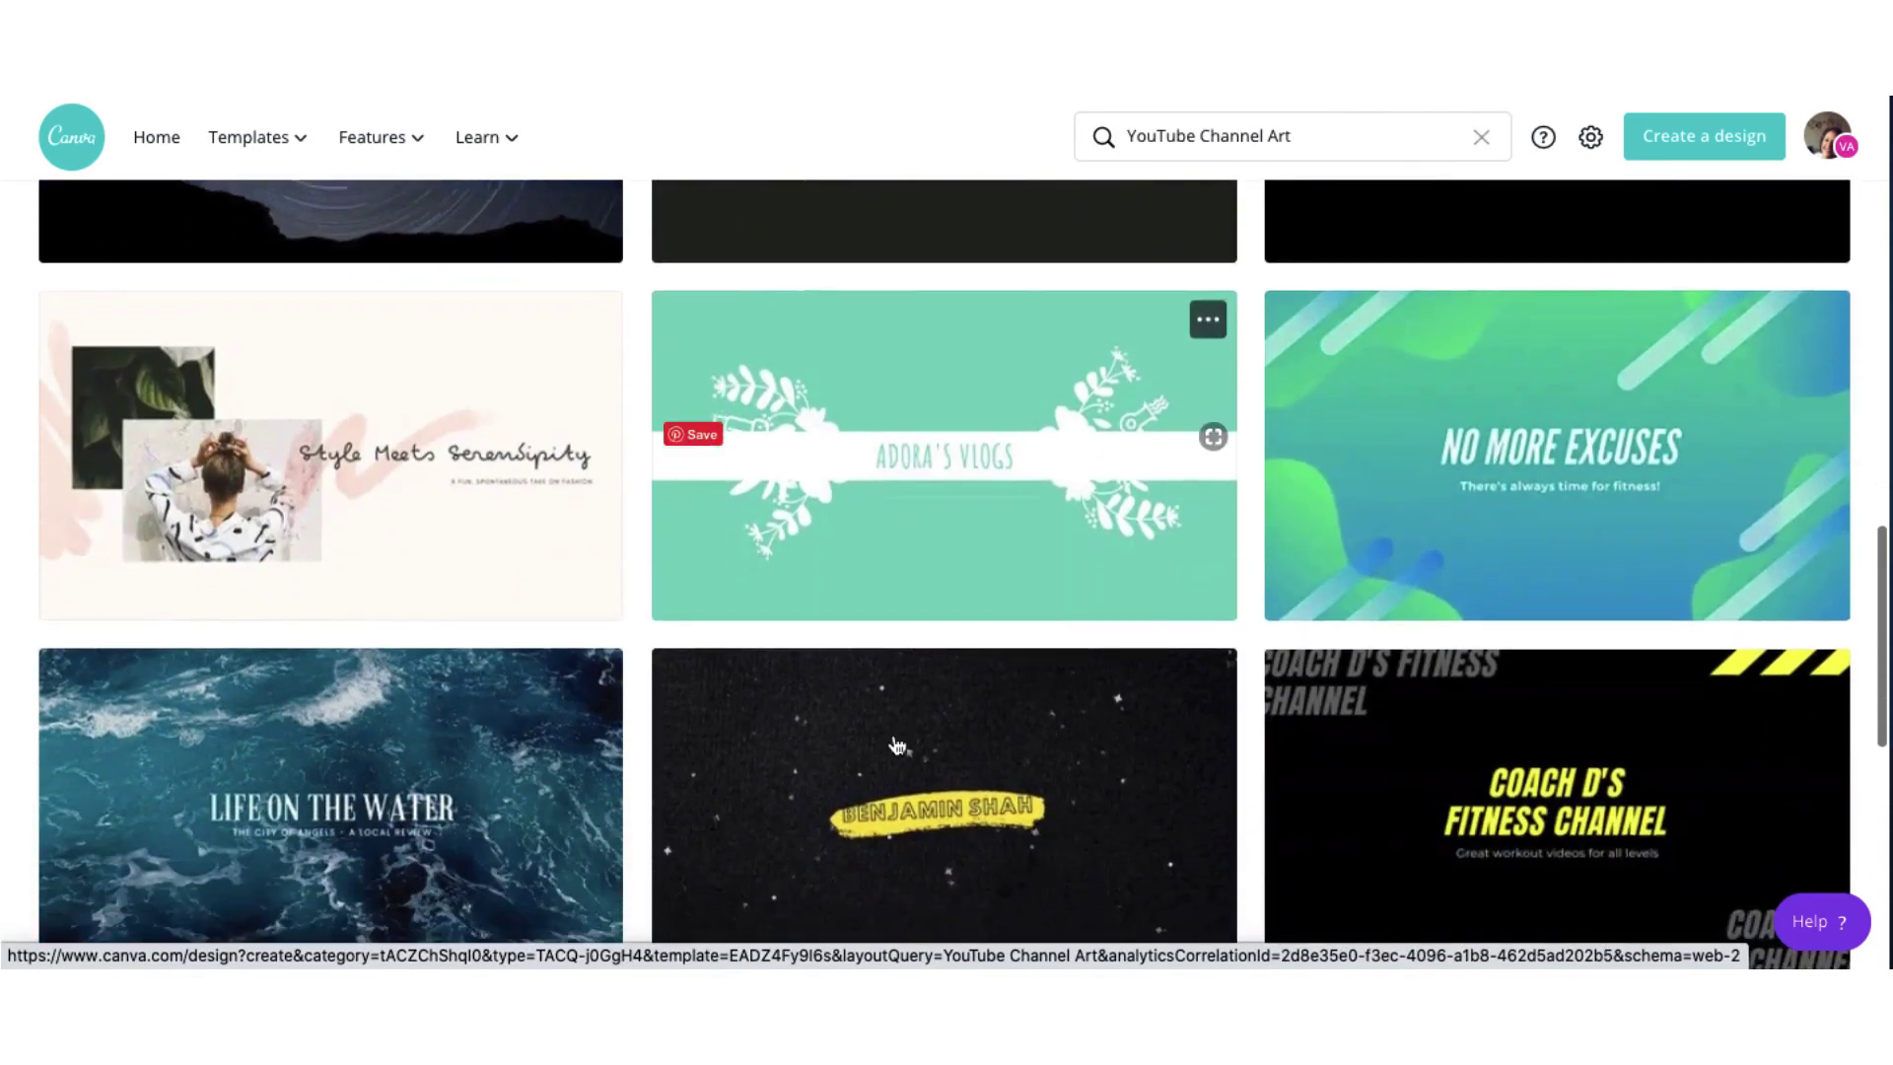
pyautogui.scroll(-12, 897, 744)
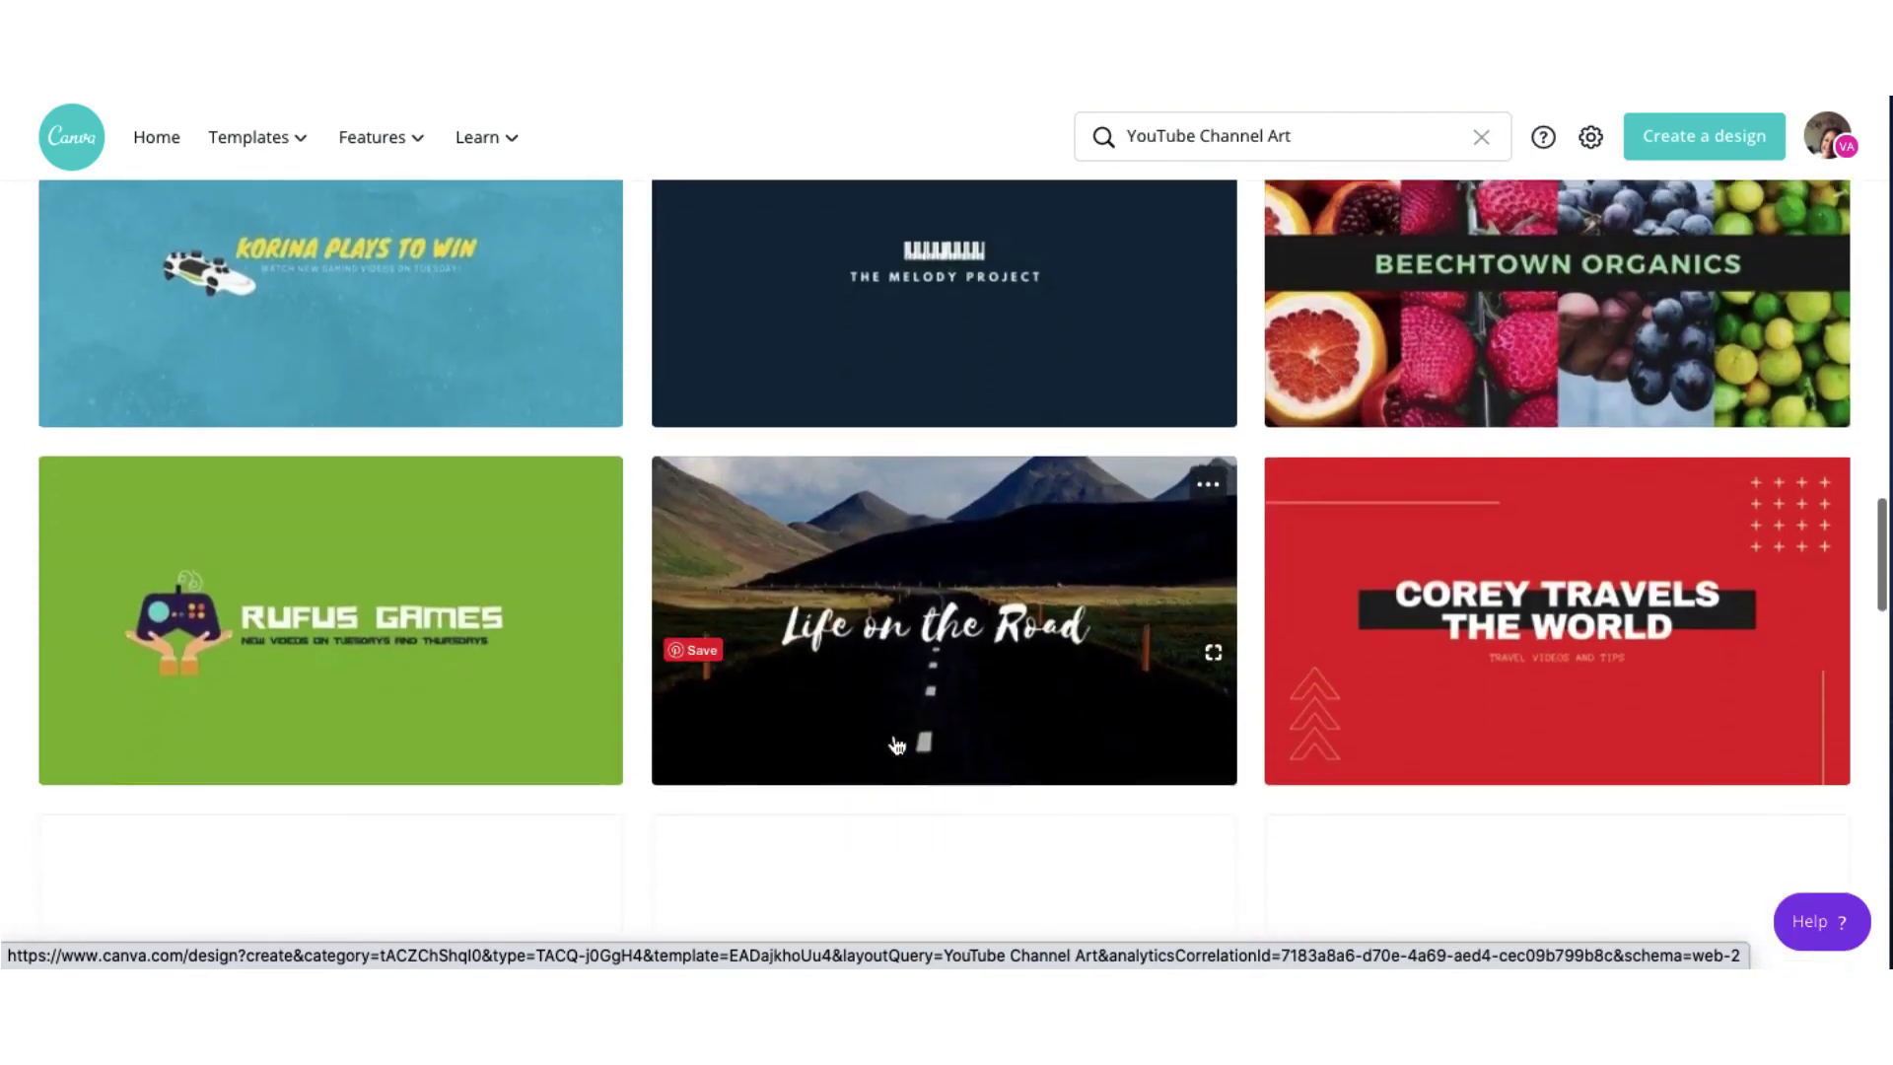
pyautogui.scroll(-1, 896, 744)
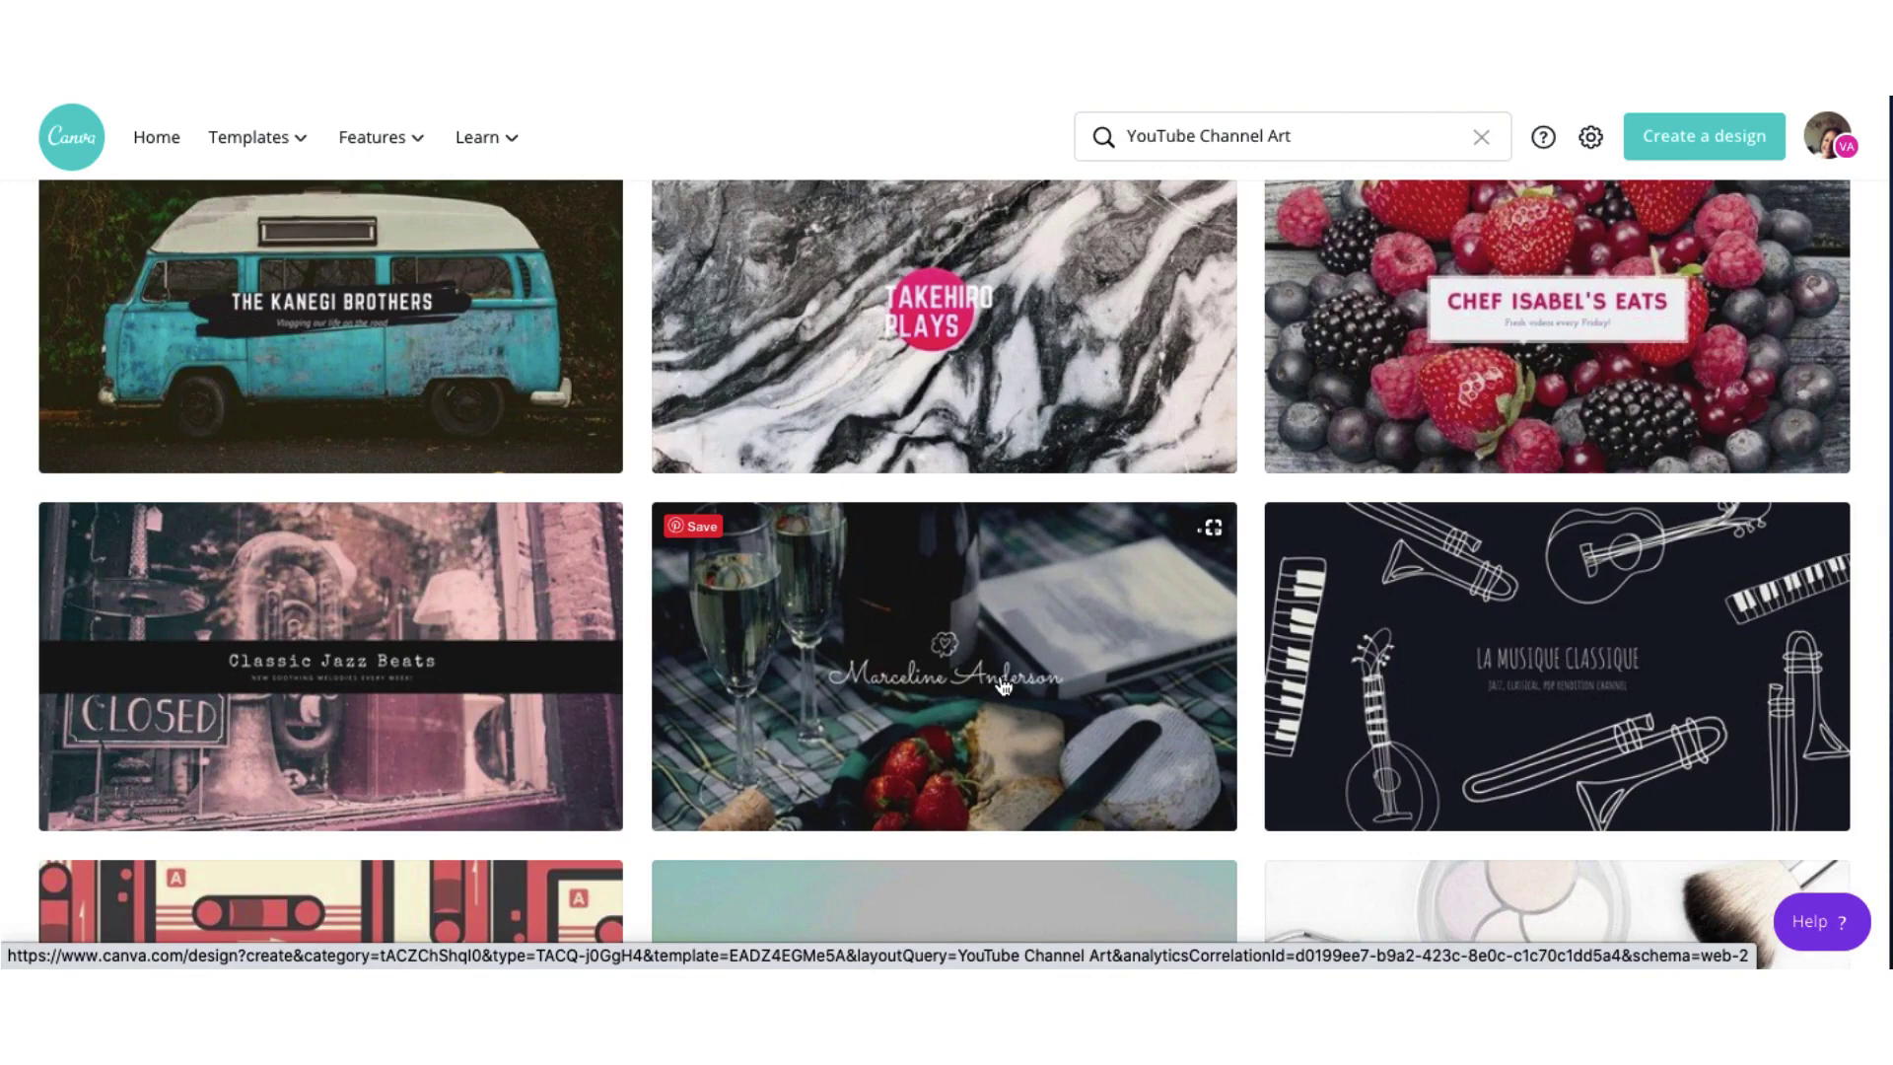
pyautogui.scroll(12, 1003, 688)
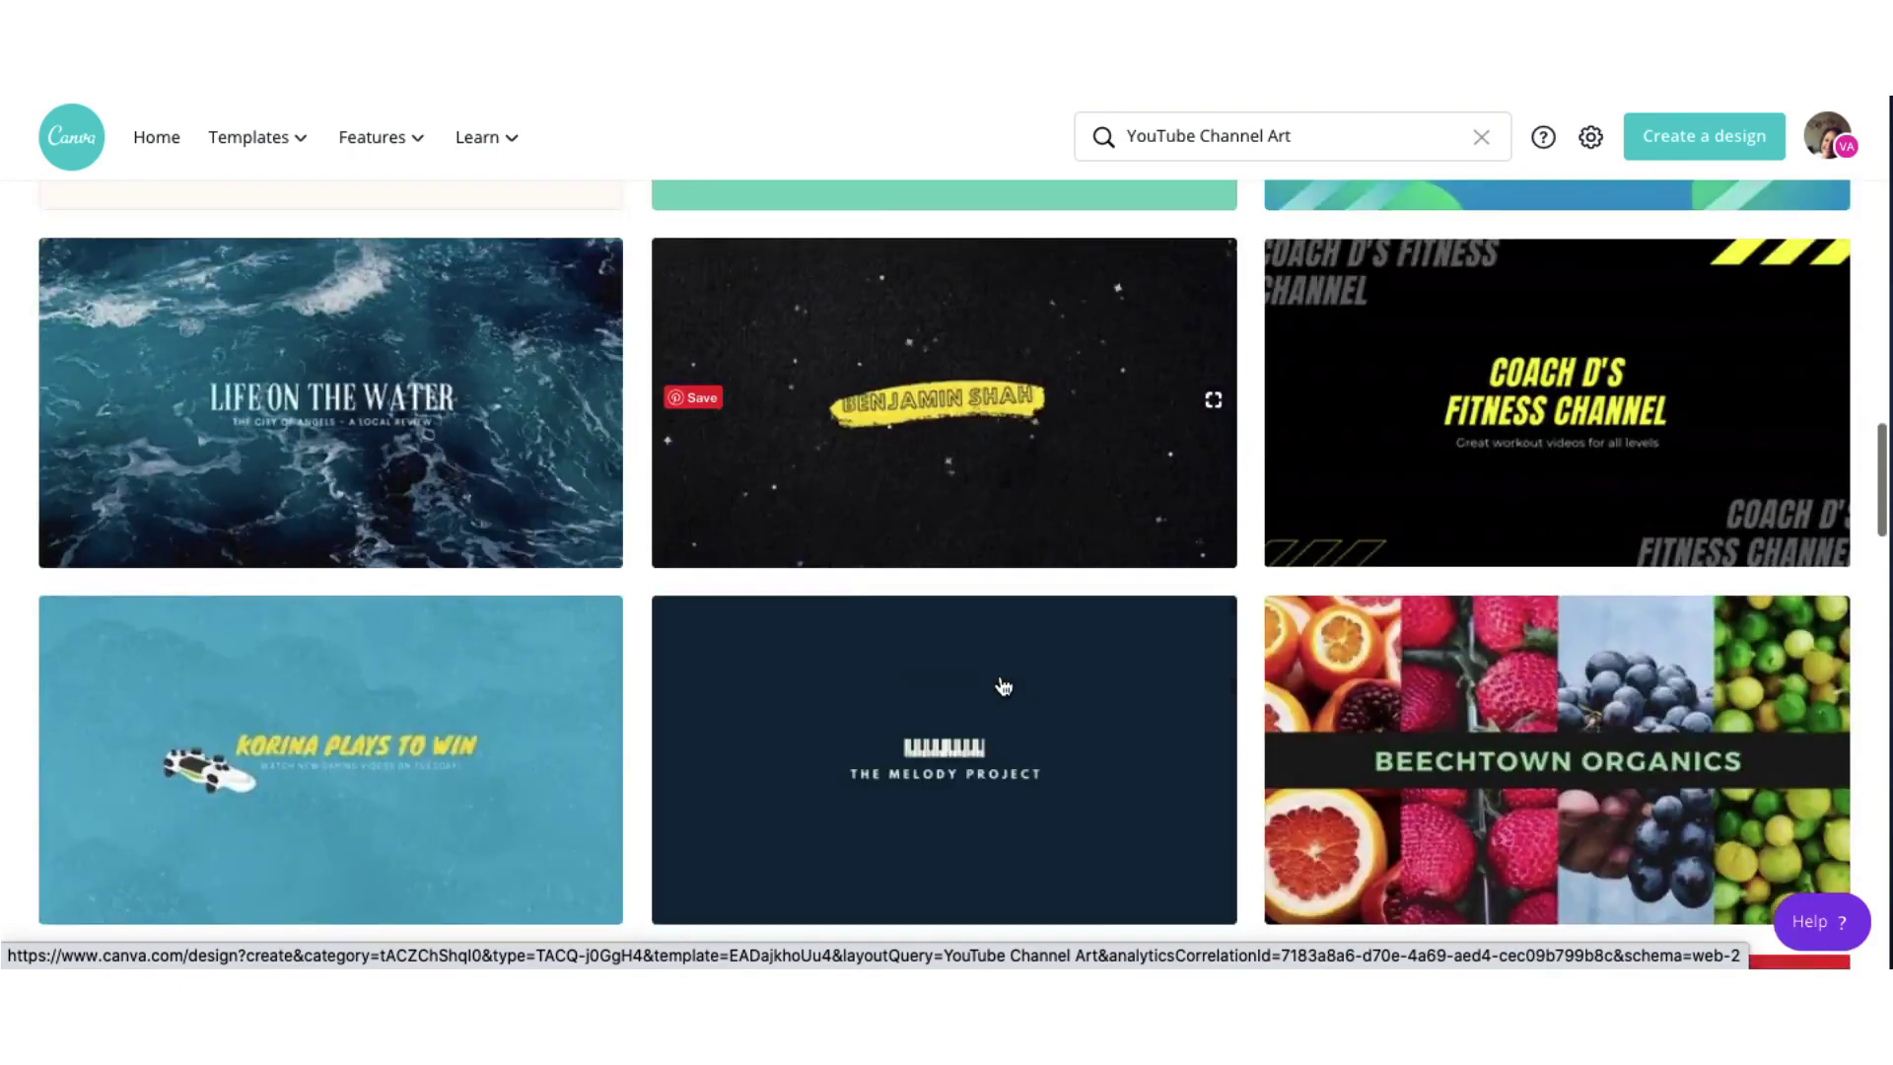
pyautogui.scroll(-10, 1002, 687)
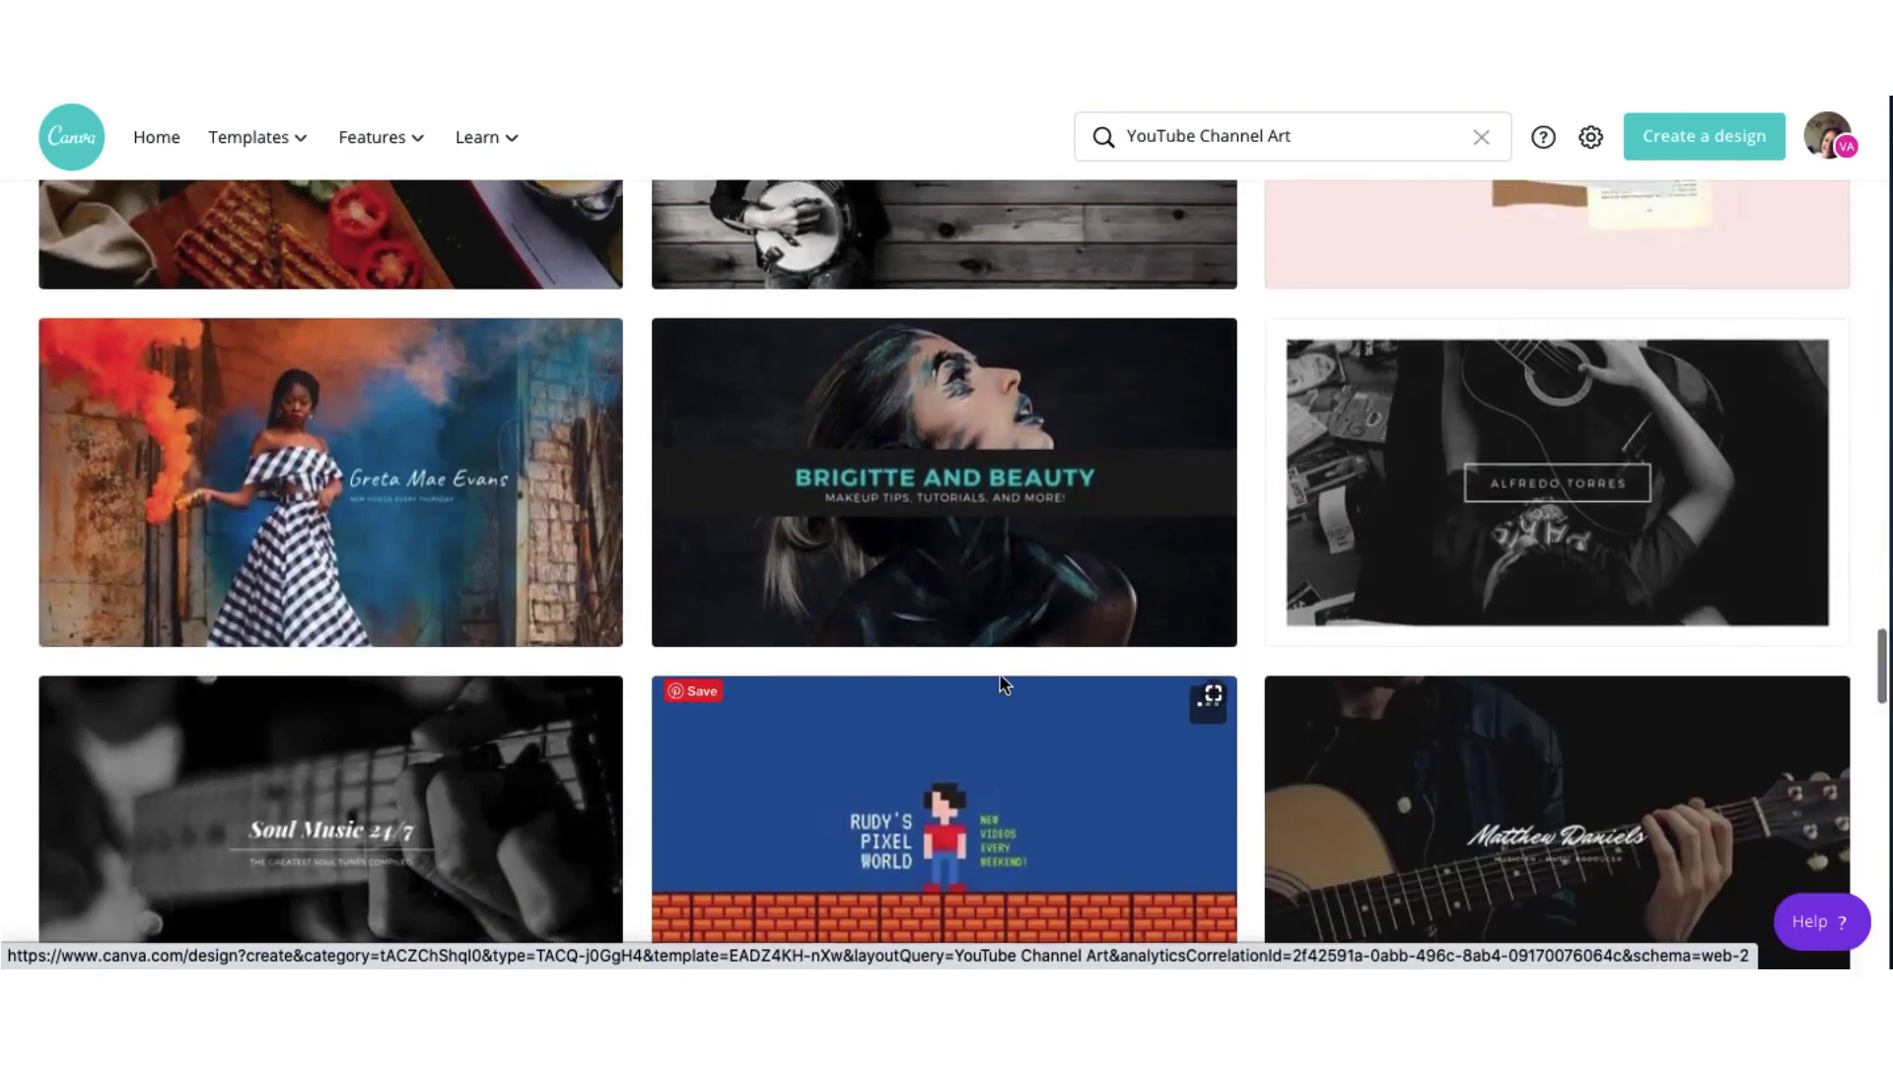
pyautogui.scroll(3, 1003, 687)
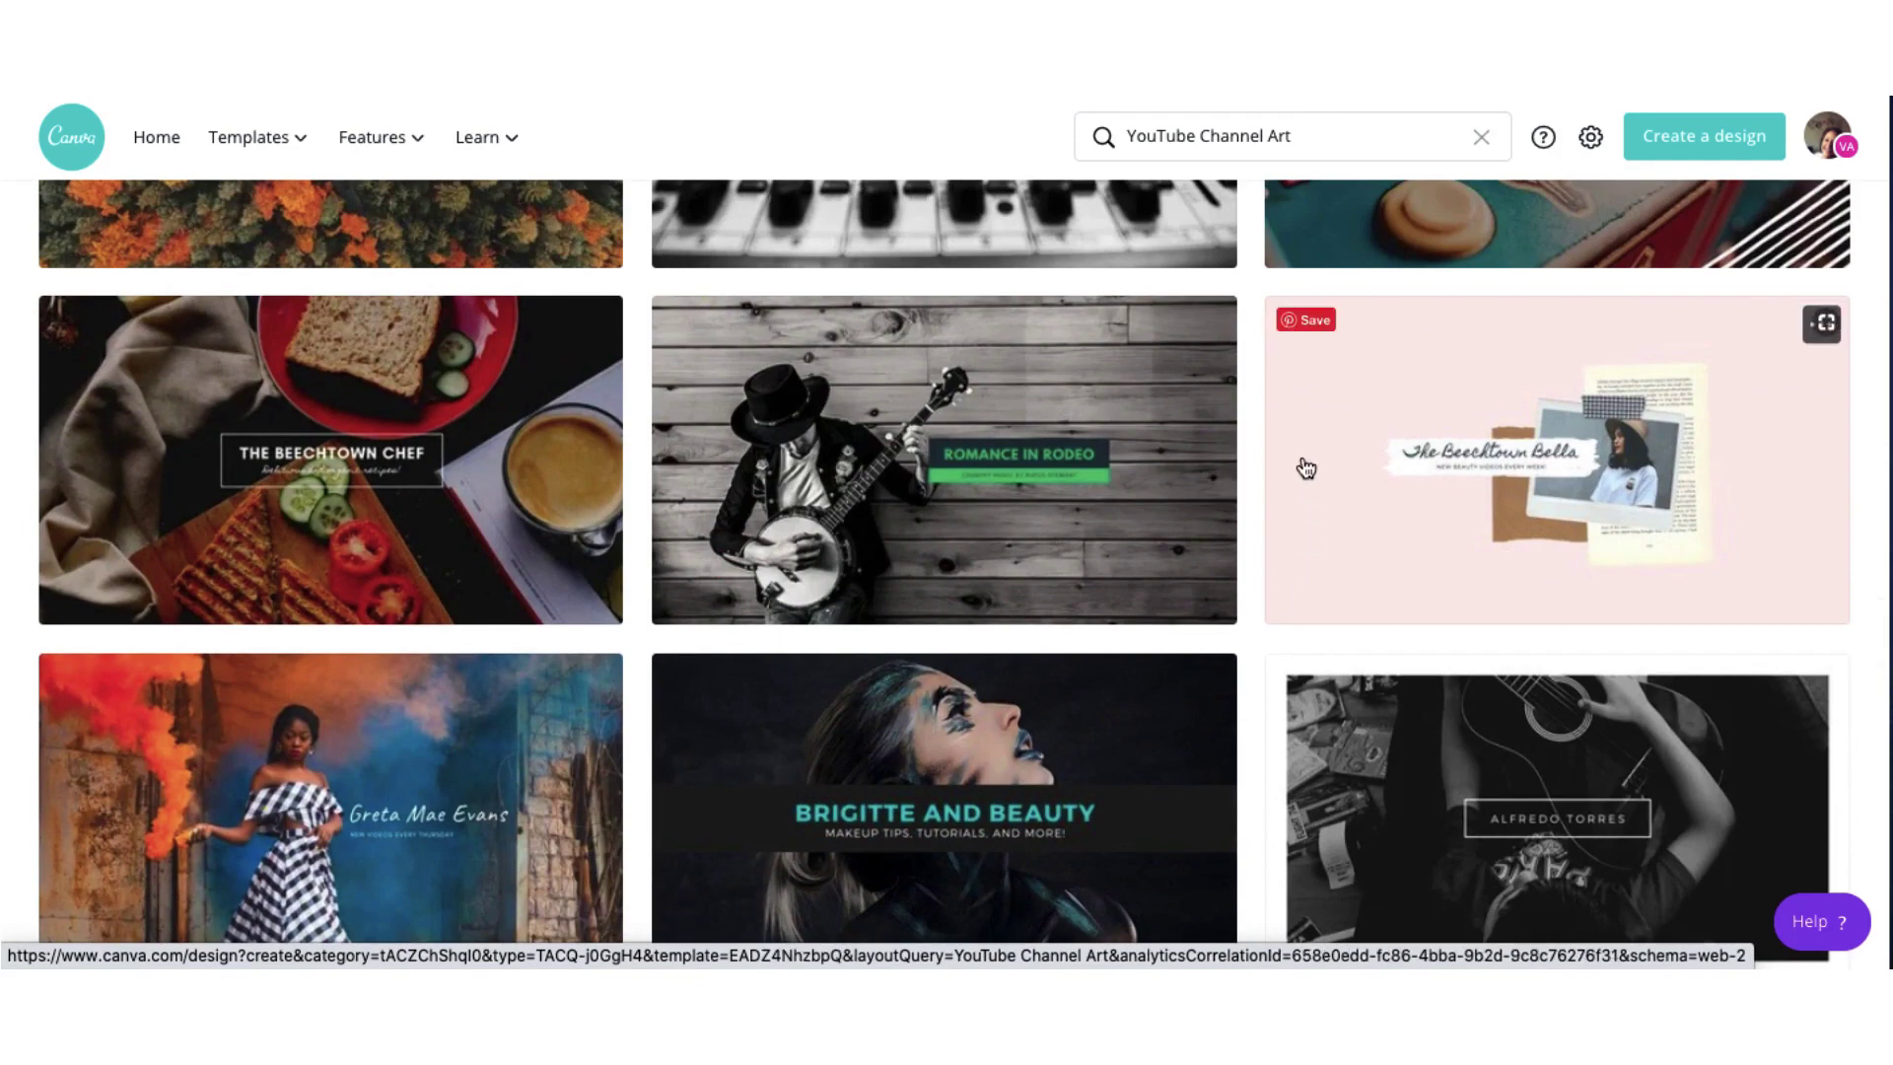
pyautogui.click(1306, 468)
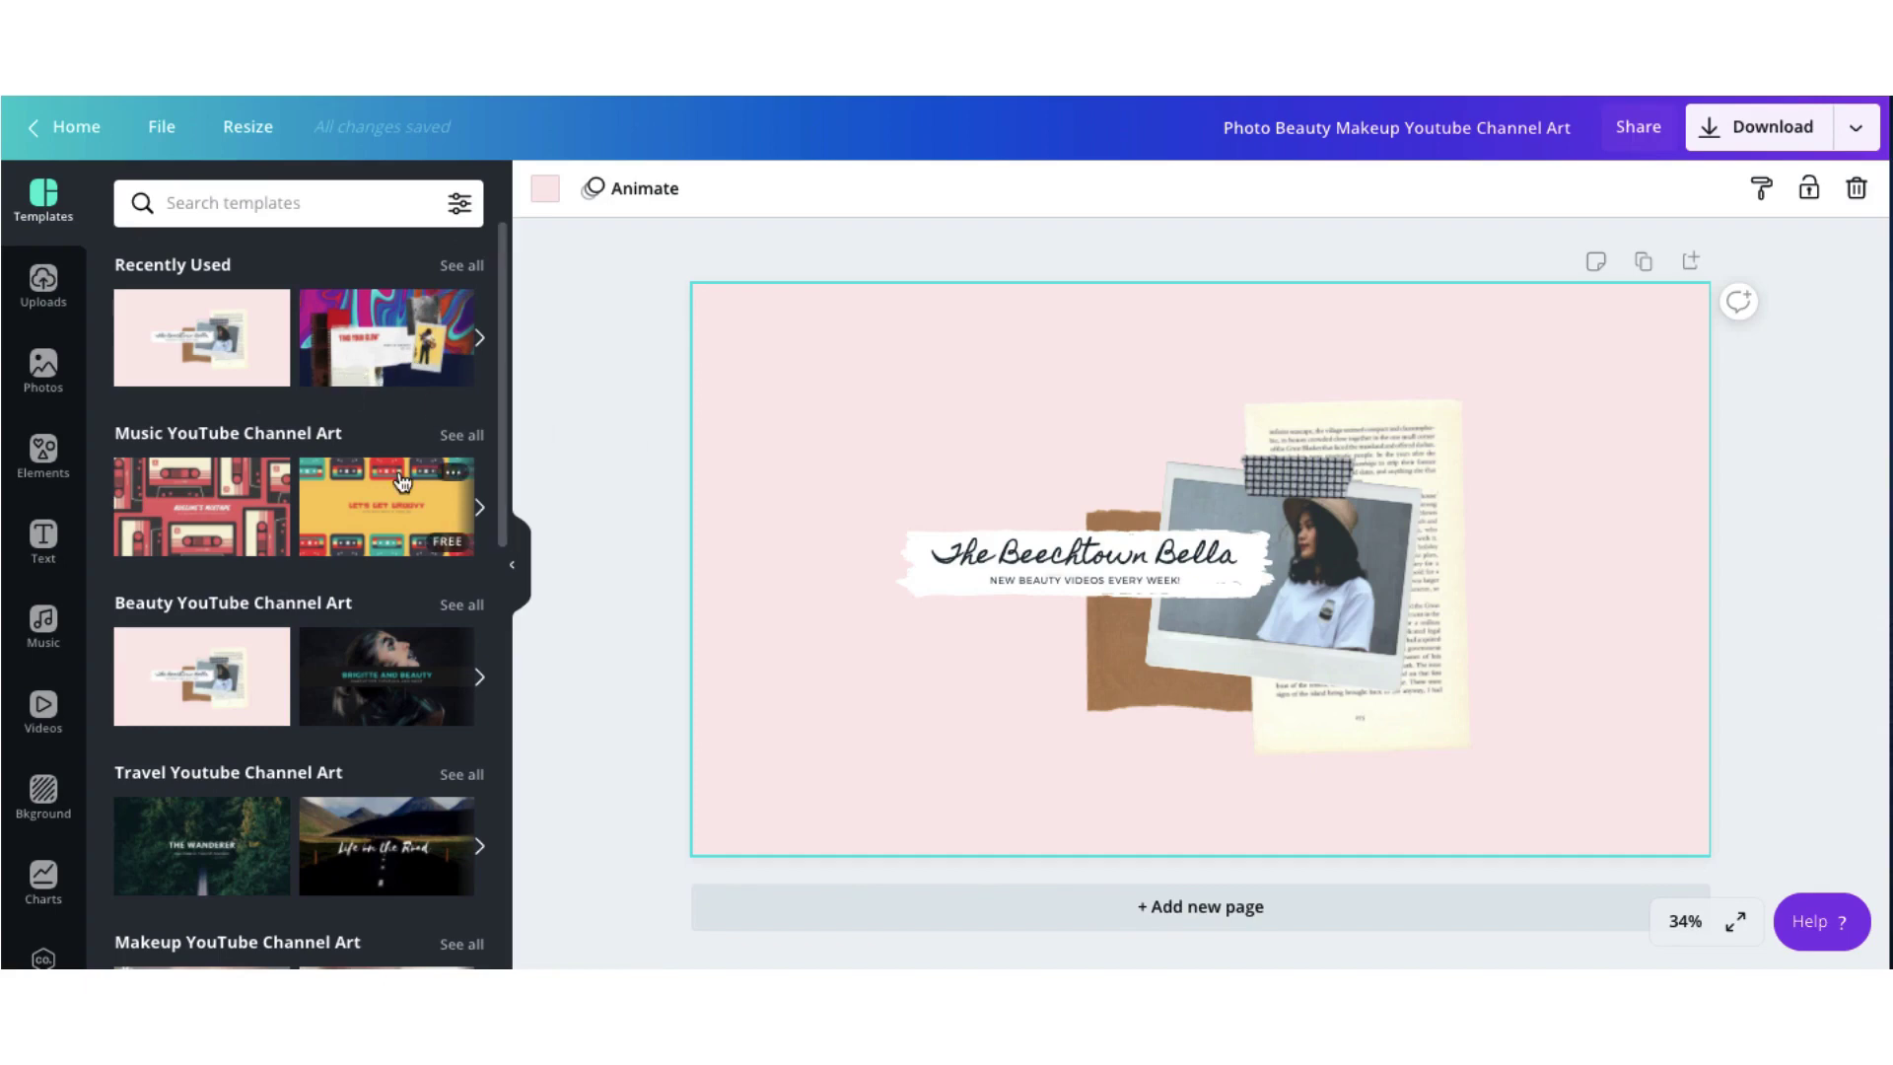
# Step: Browse the editor's channel art template categories, including music, beauty, travel and makeup, and the general results
pyautogui.scroll(-3, 402, 480)
pyautogui.scroll(-6, 403, 473)
pyautogui.scroll(-1, 399, 473)
pyautogui.scroll(3, 404, 532)
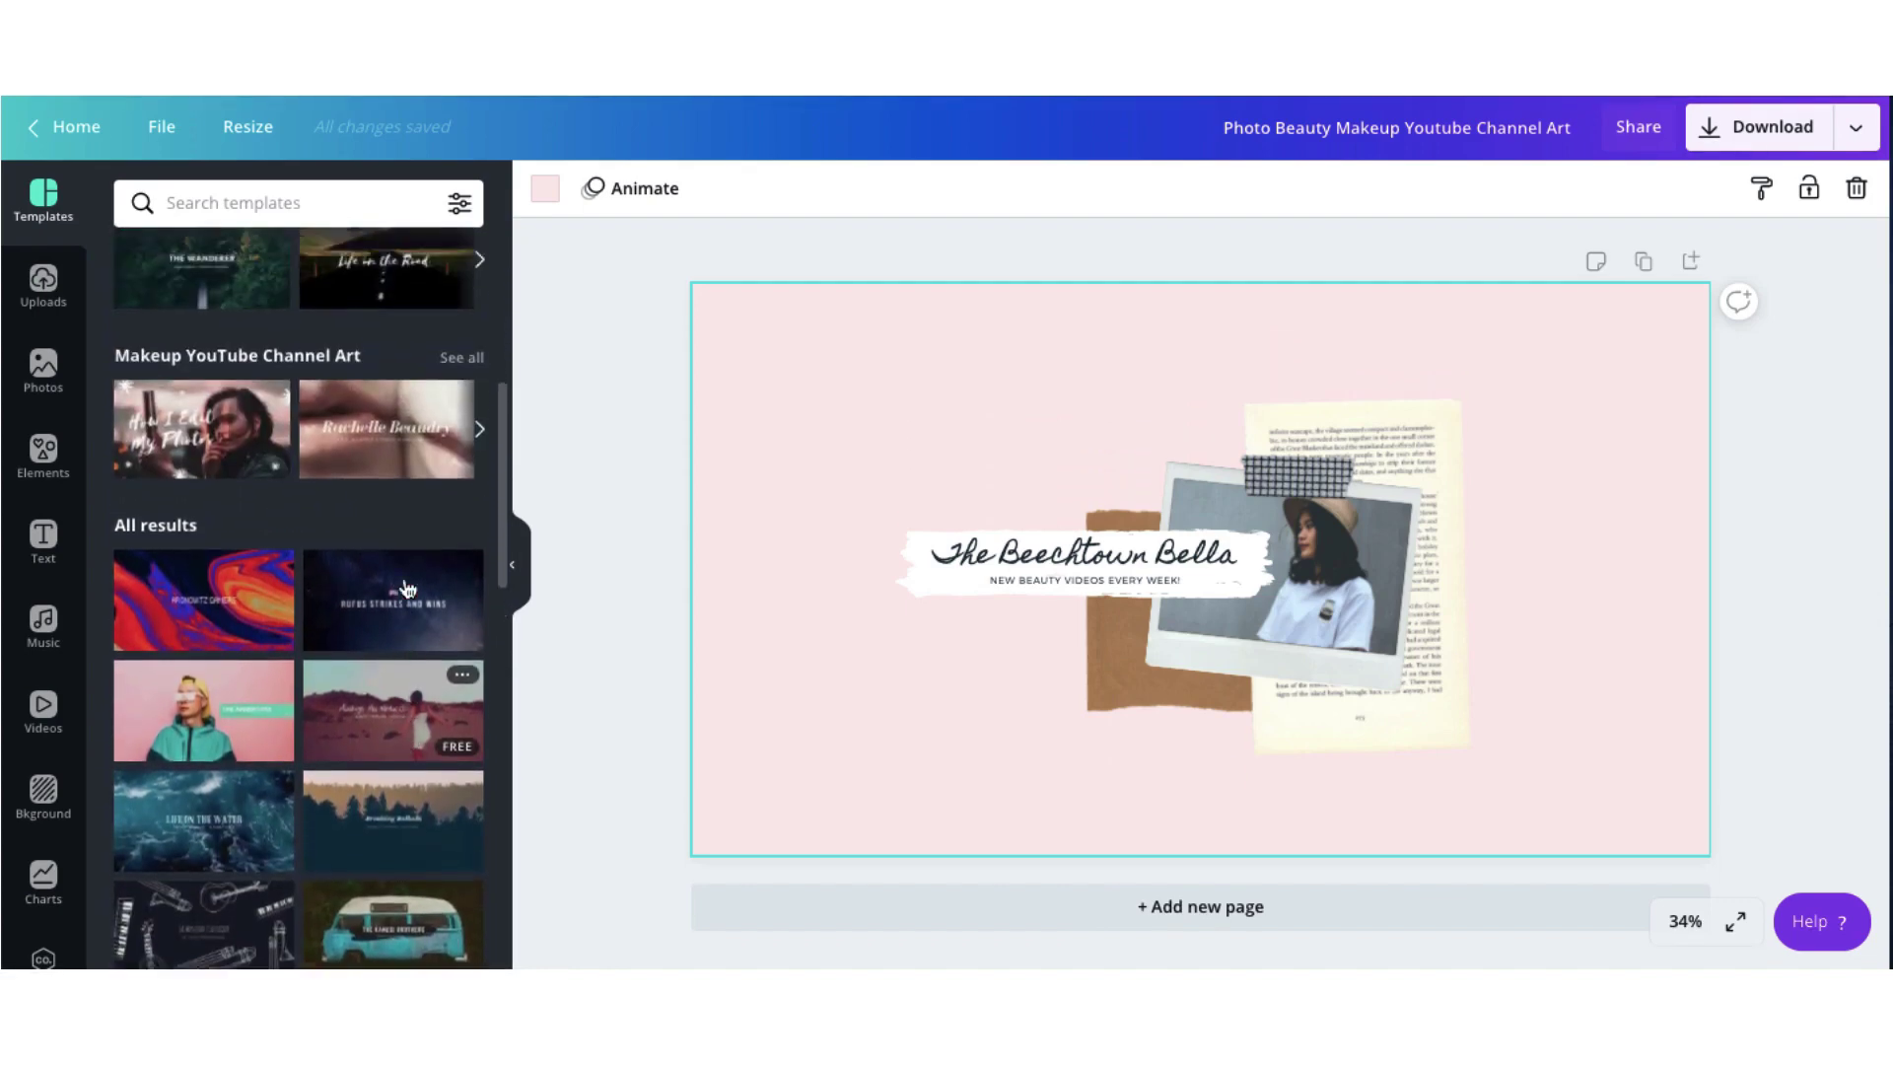
pyautogui.scroll(3, 407, 589)
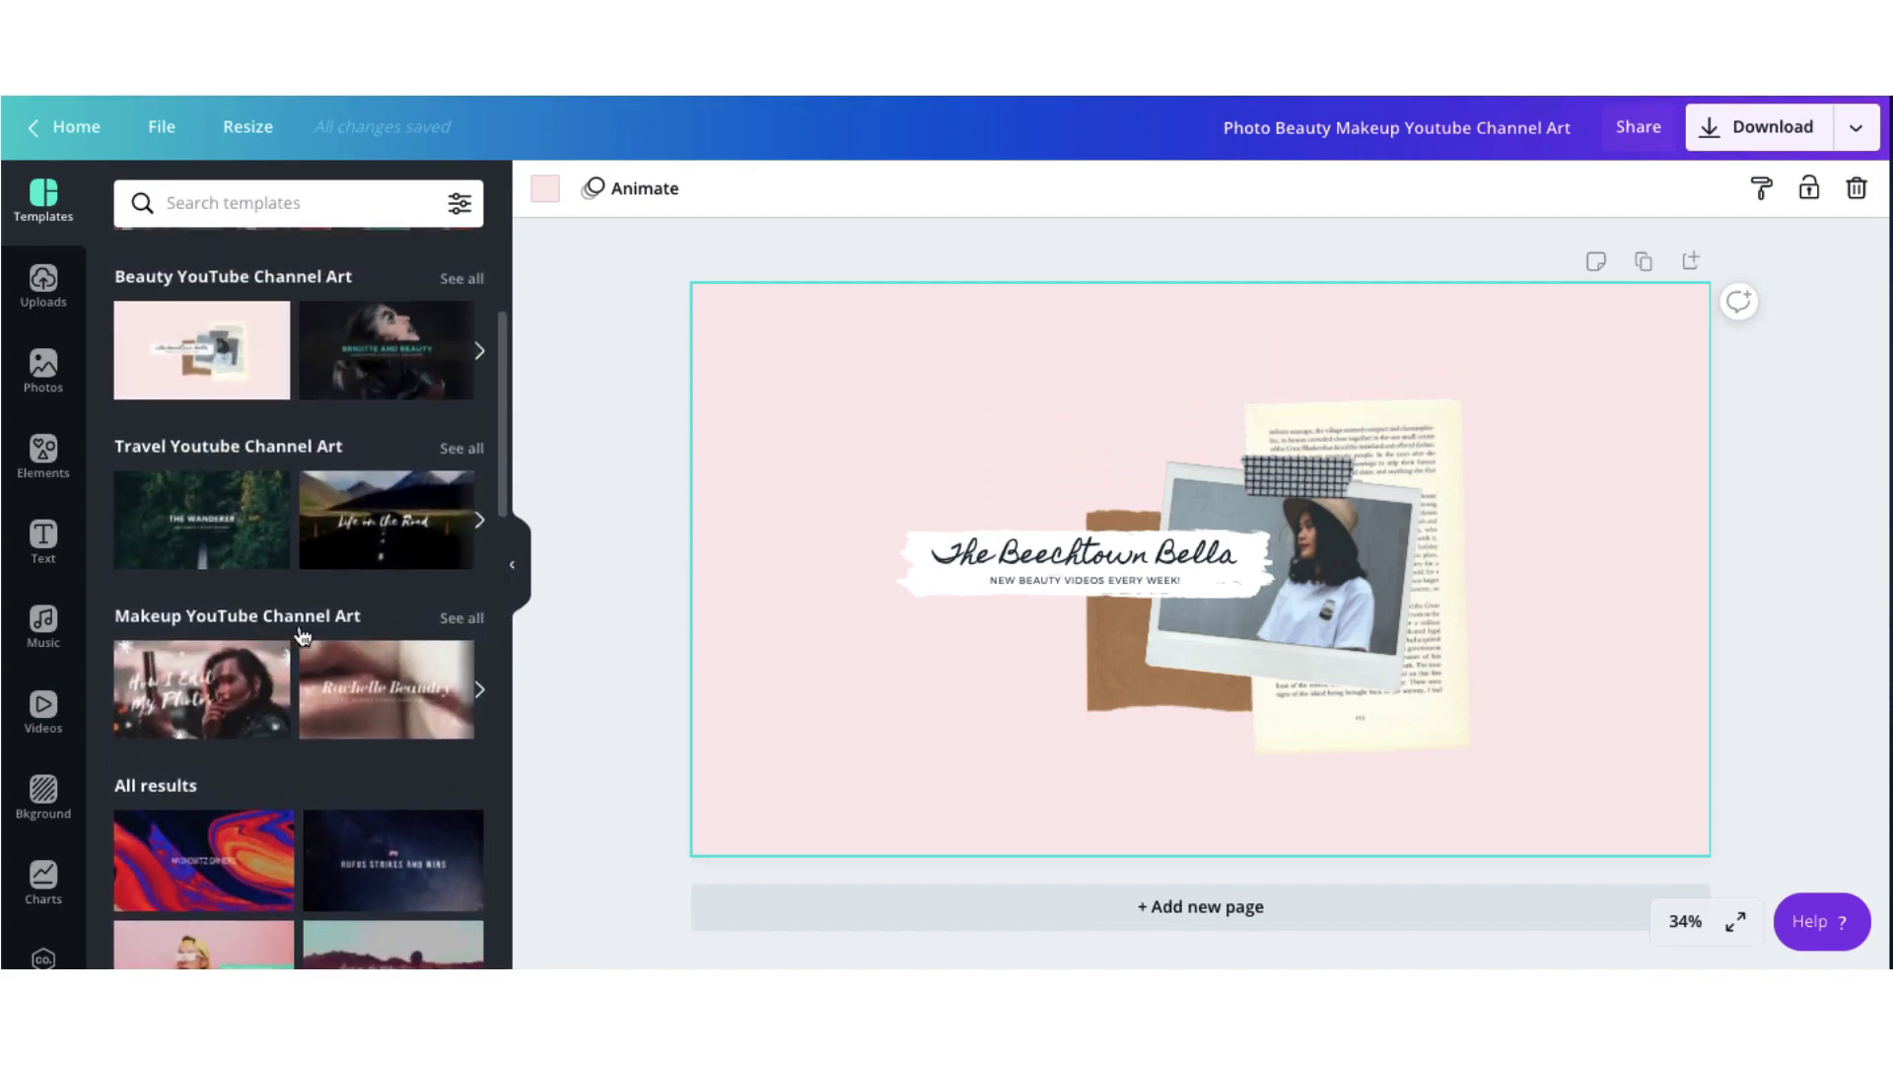
pyautogui.scroll(1, 315, 639)
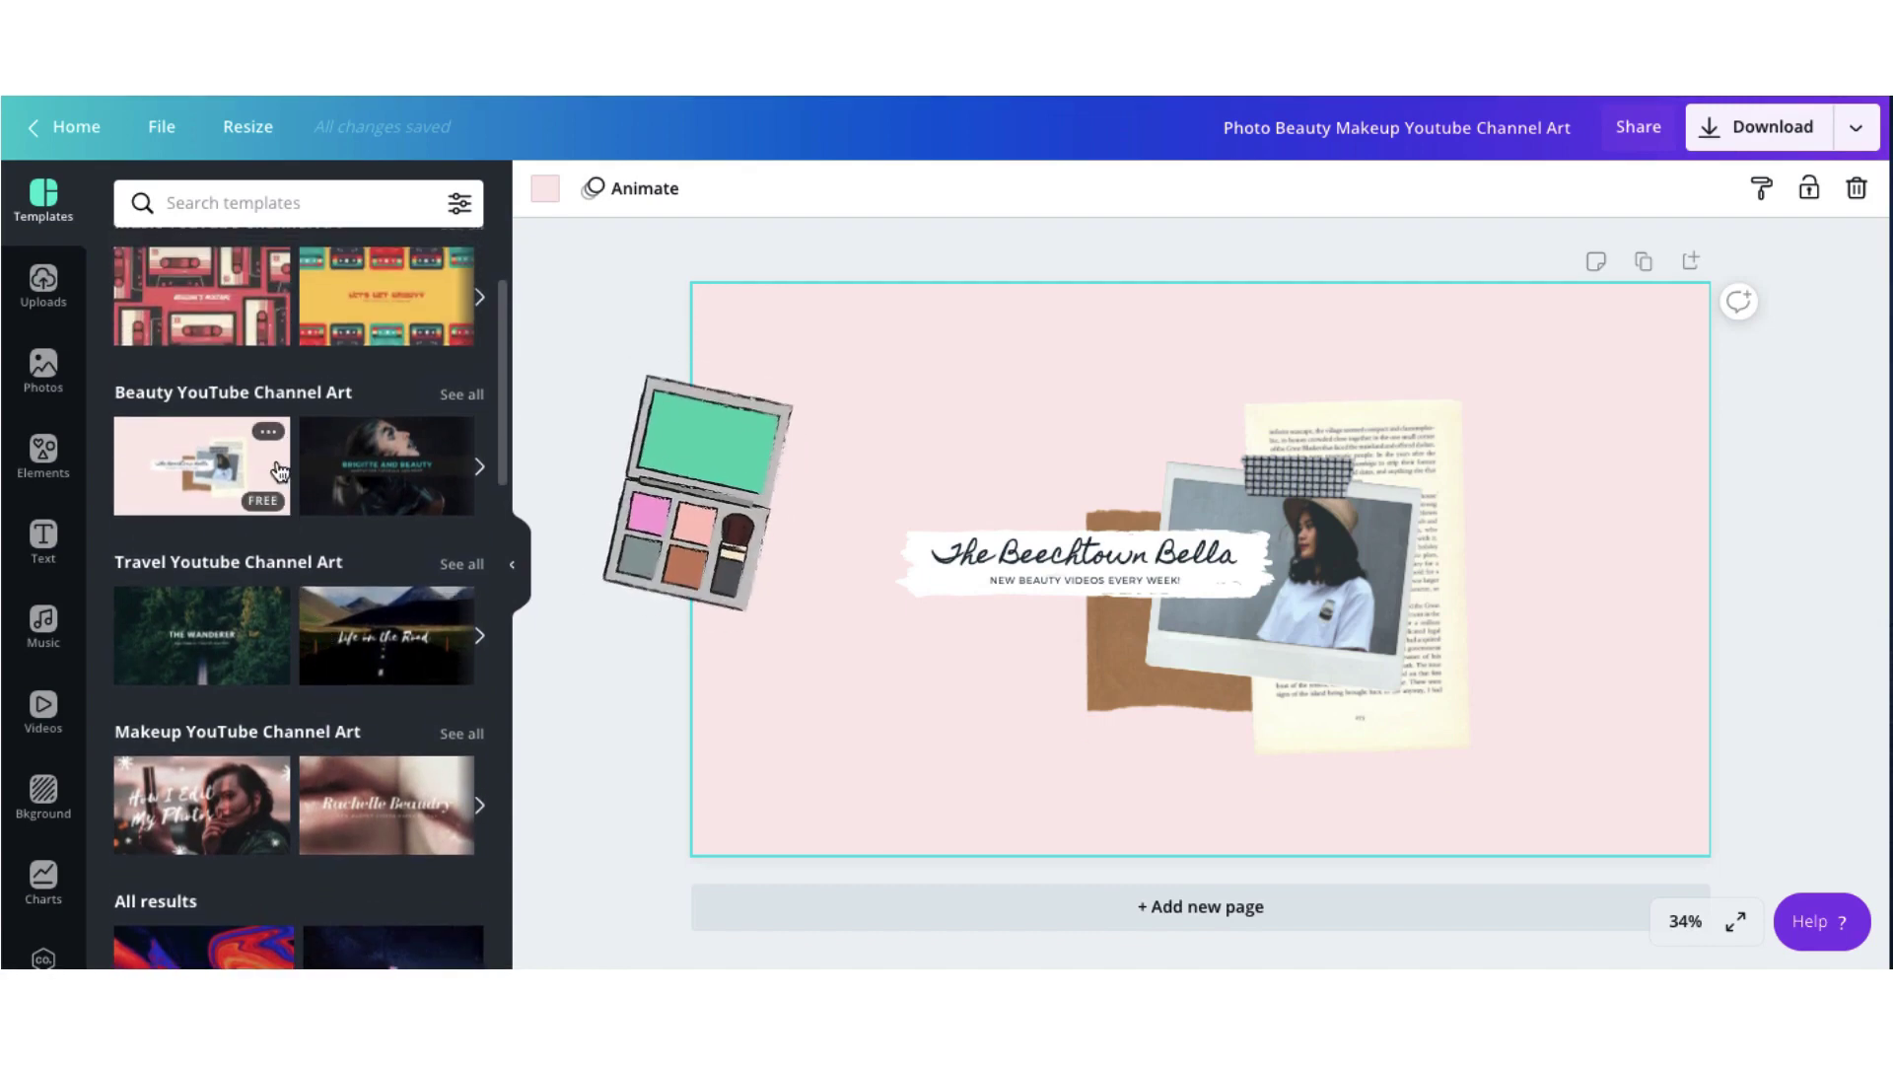
pyautogui.scroll(2, 231, 439)
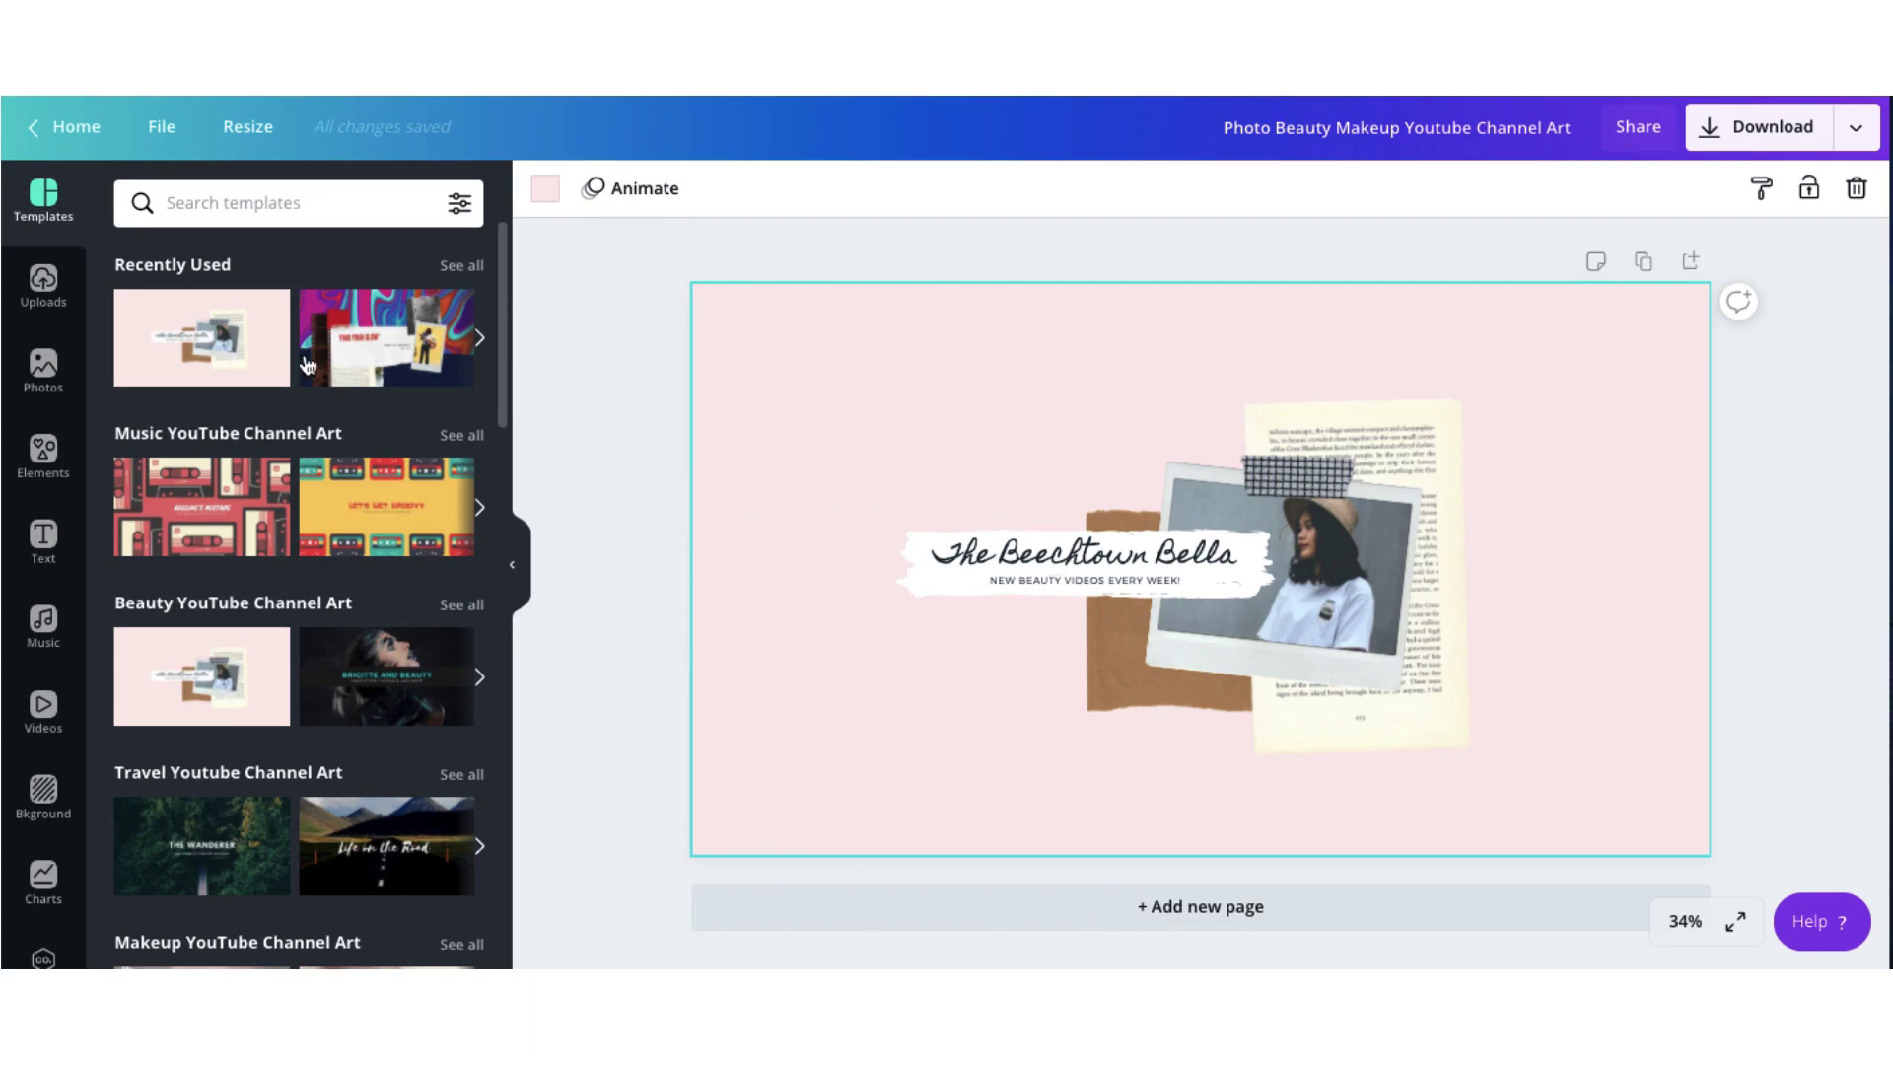
# Step: Search the editor's templates for "Food" and look through the matching channel art designs
pyautogui.click(355, 200)
pyautogui.click(200, 208)
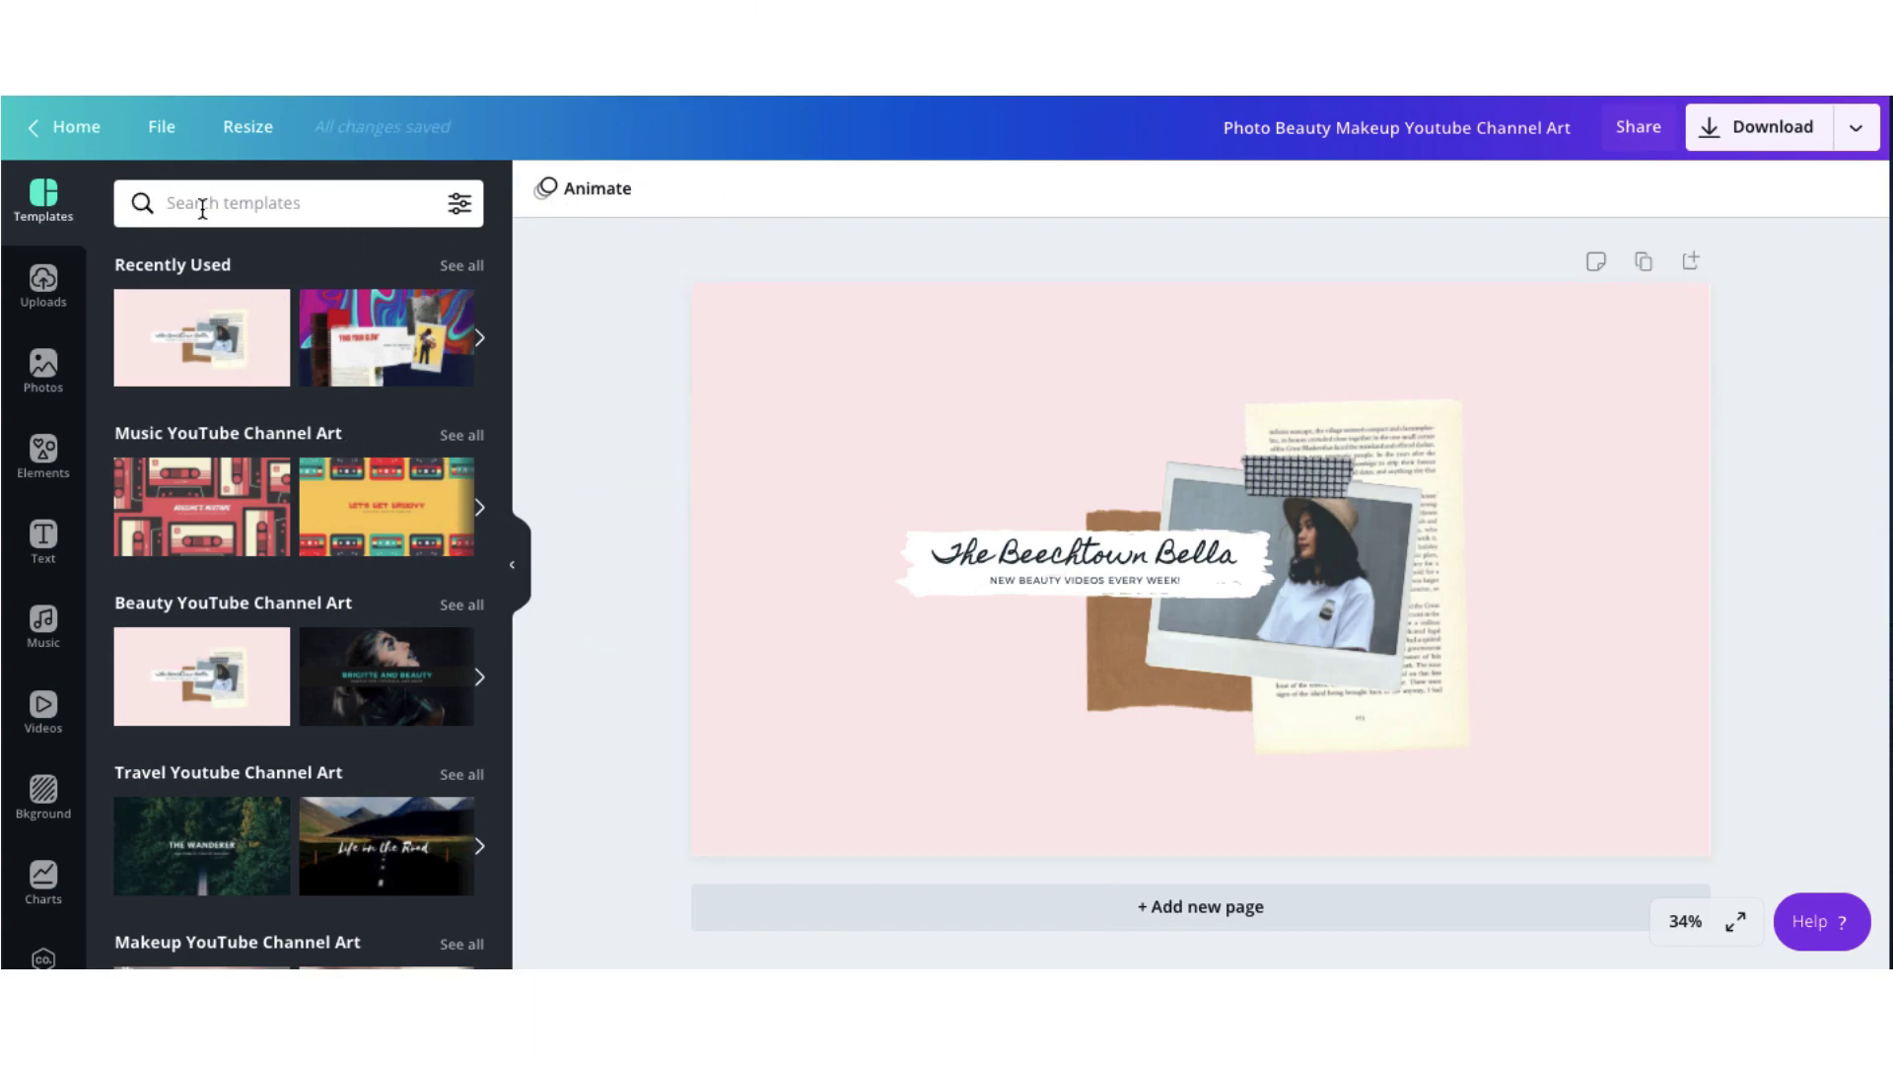
pyautogui.write('Food')
pyautogui.press('Return')
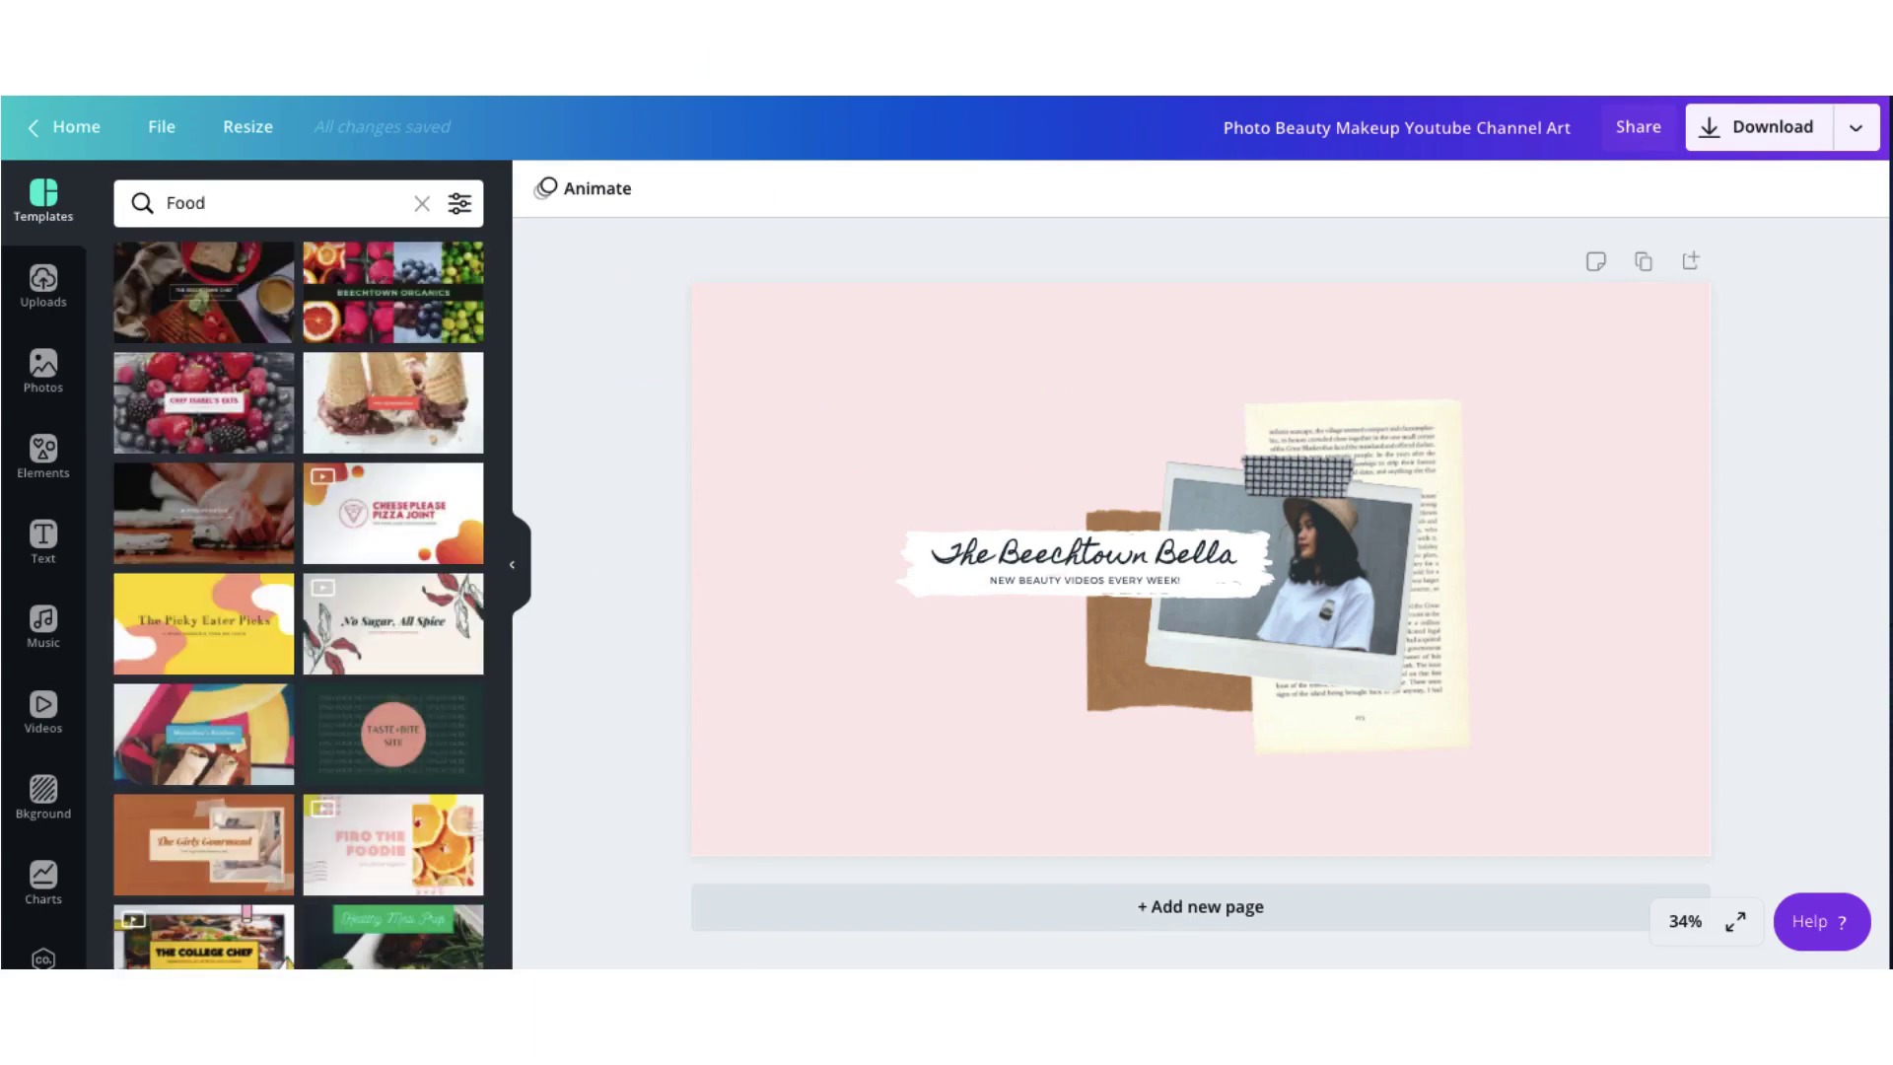
pyautogui.scroll(-5, 236, 352)
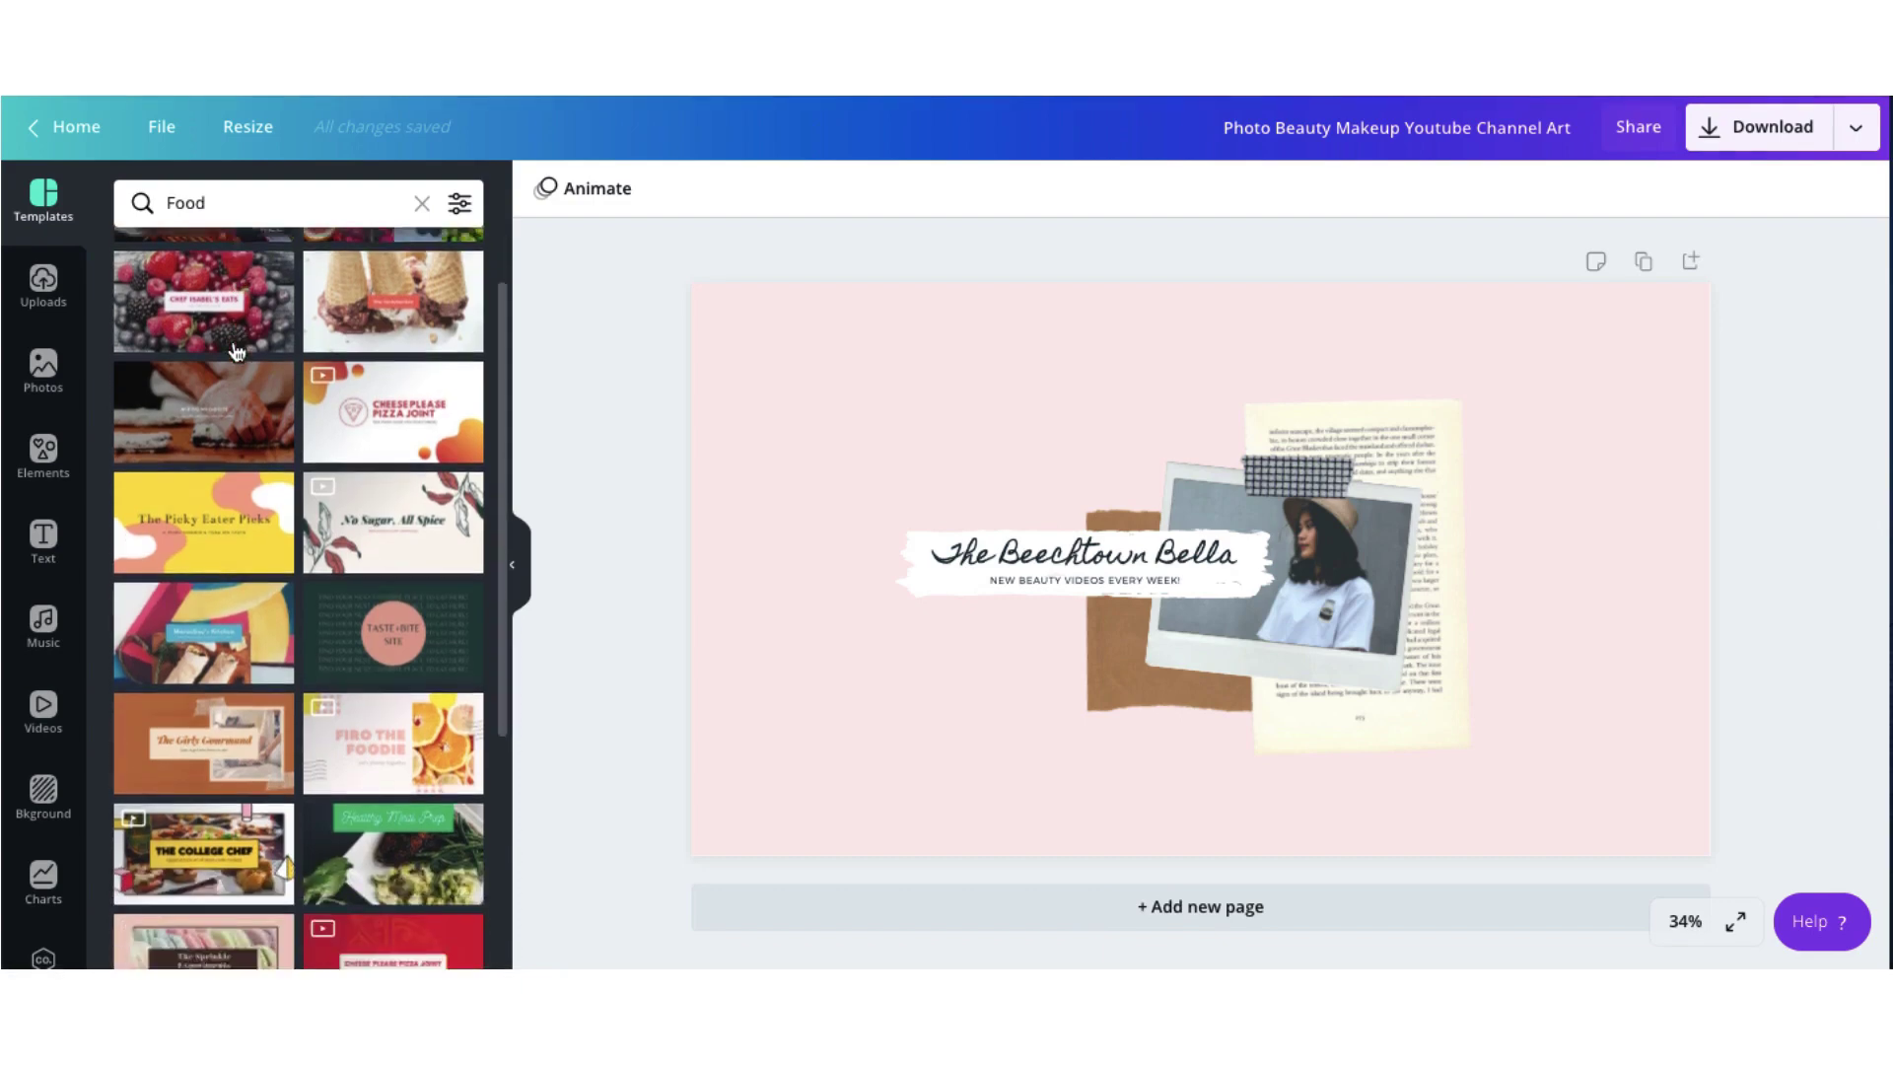
pyautogui.scroll(5, 236, 352)
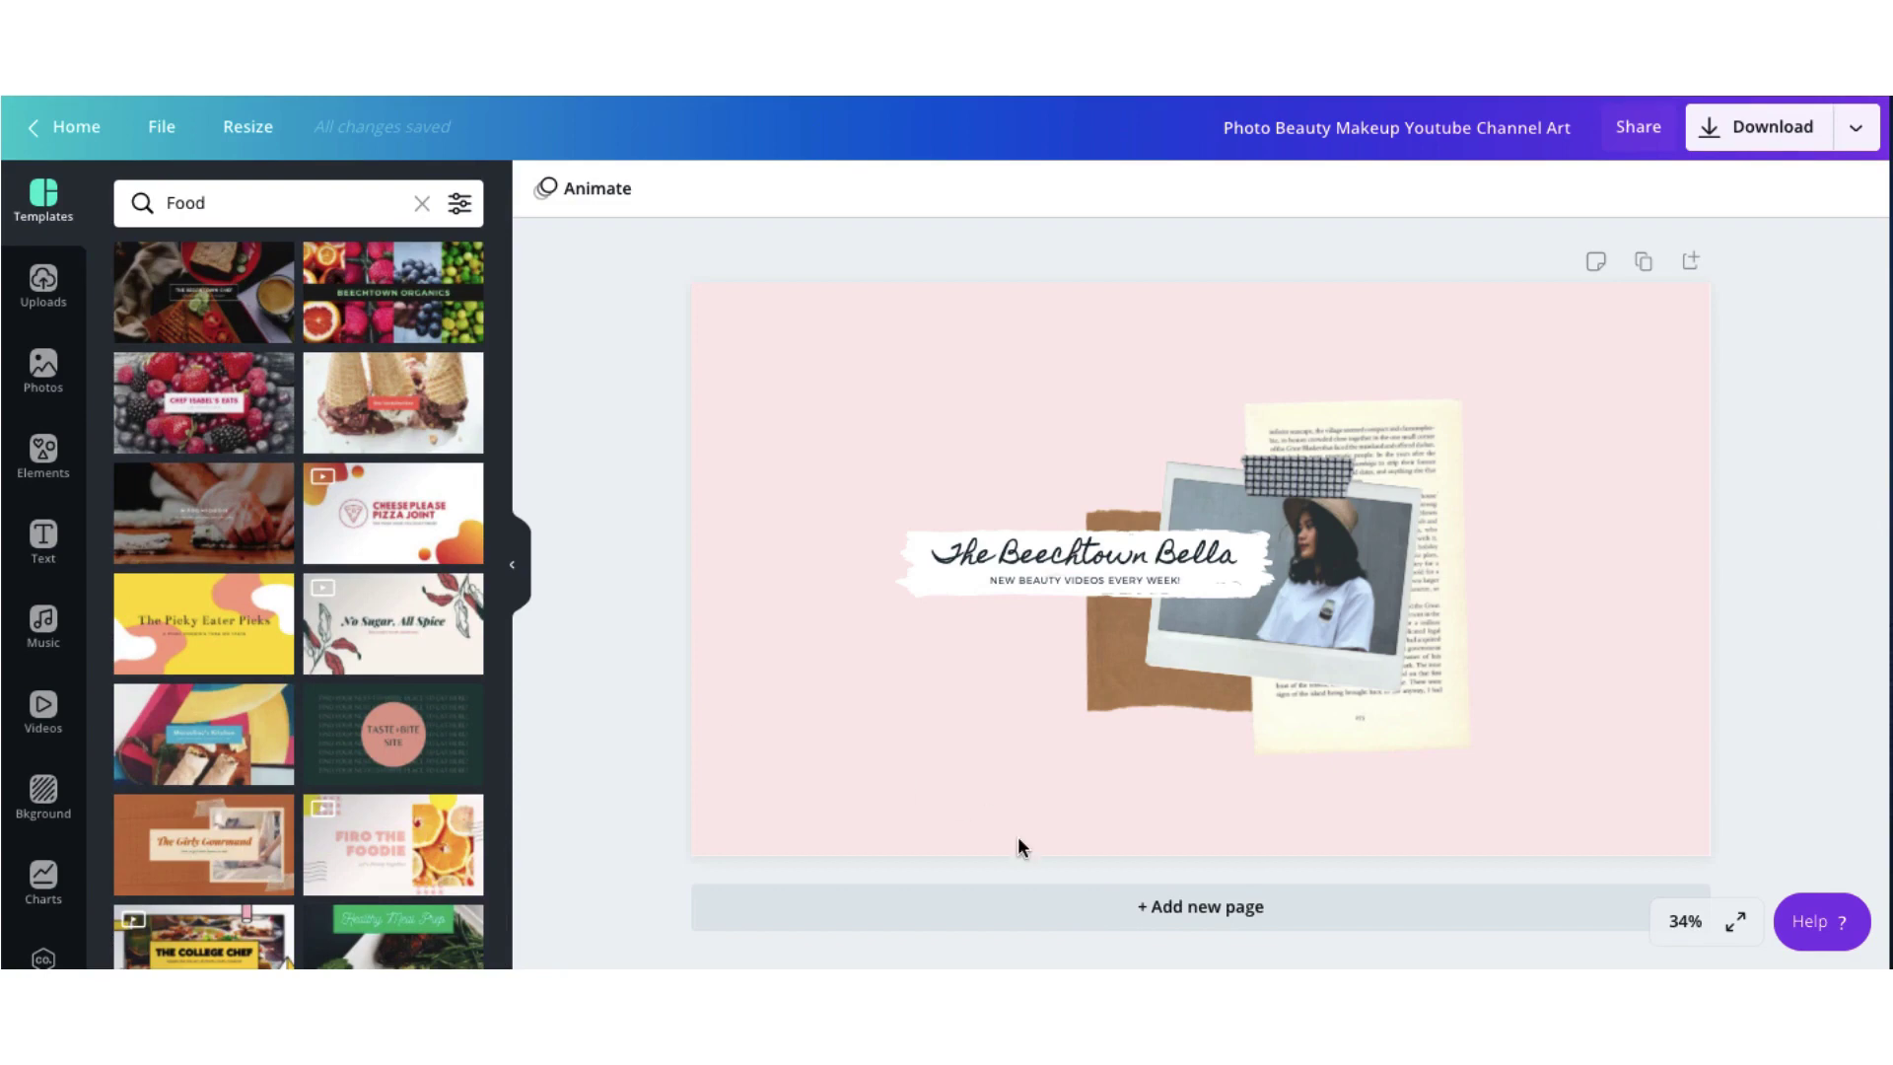
pyautogui.click(1044, 914)
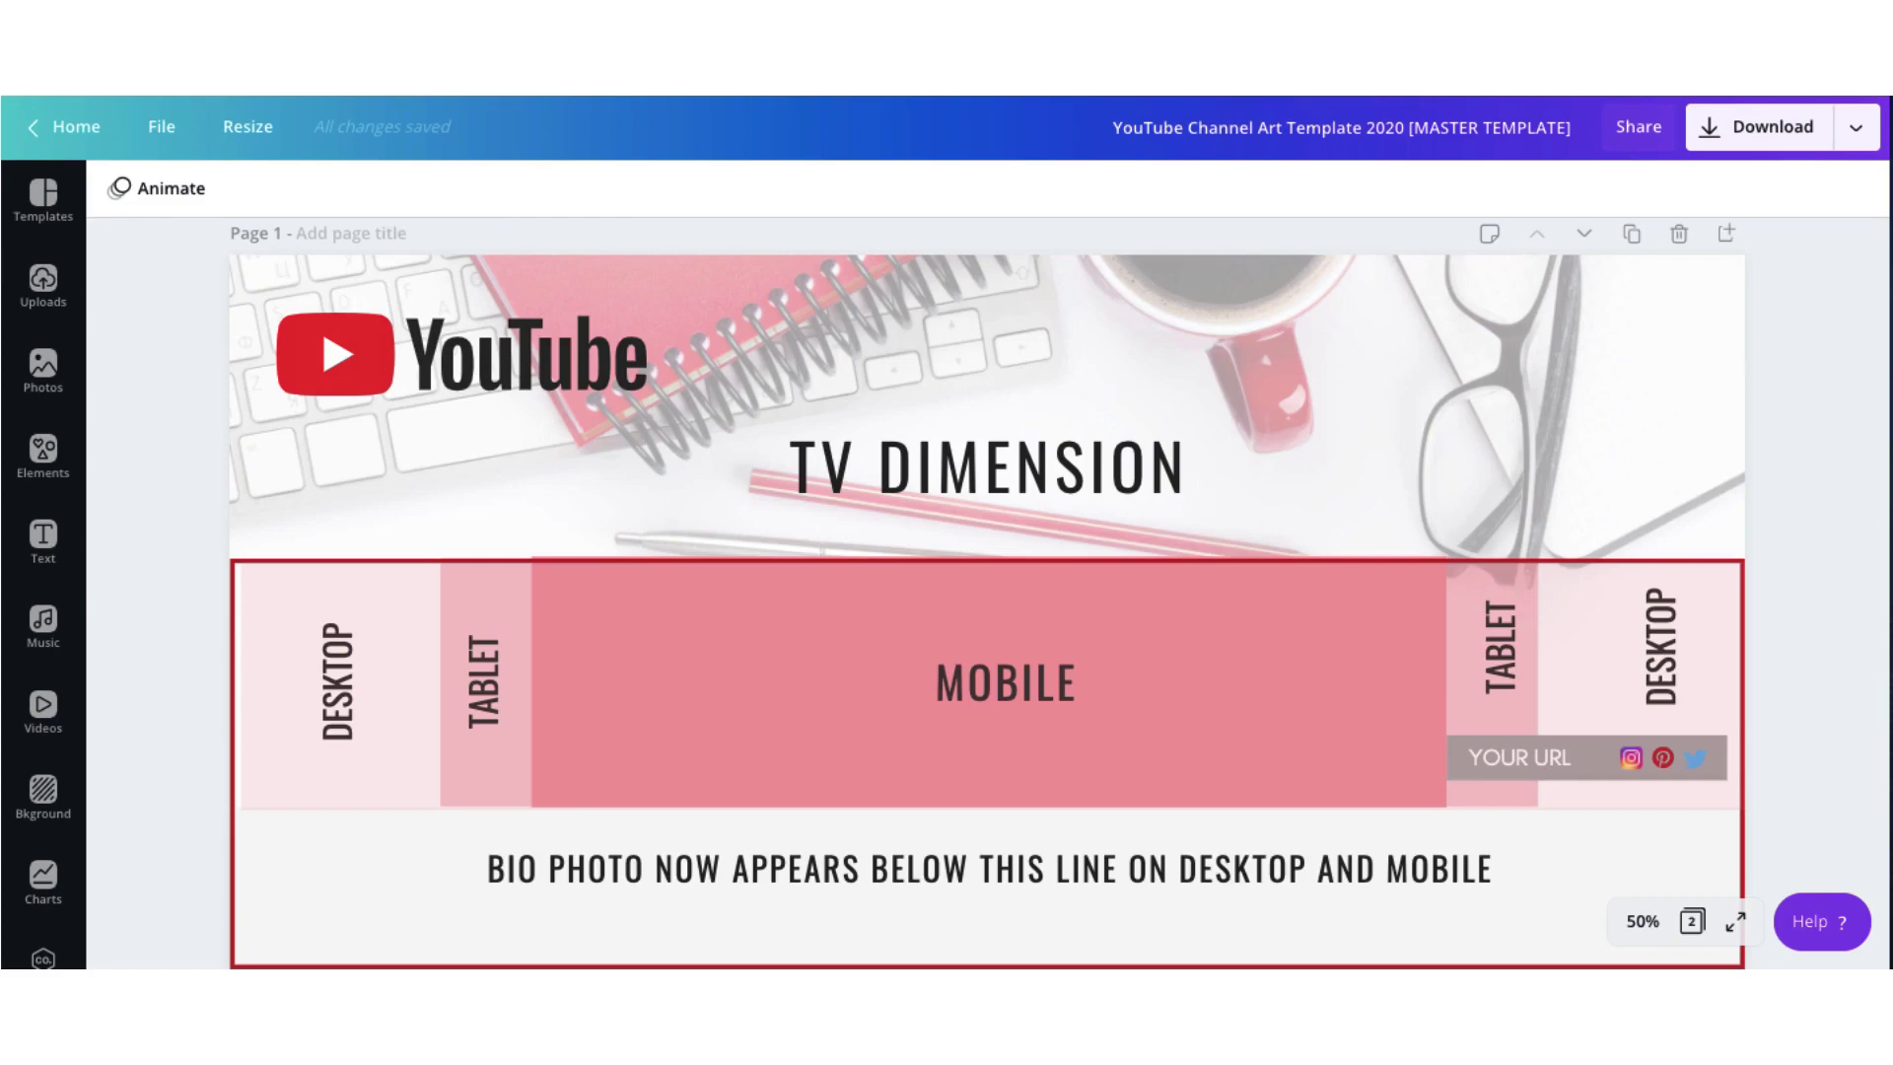
# Step: Examine the TV, desktop, tablet and mobile areas and the bio photo line in the YouTube Channel Art Template 2020 design
pyautogui.scroll(-2, 986, 592)
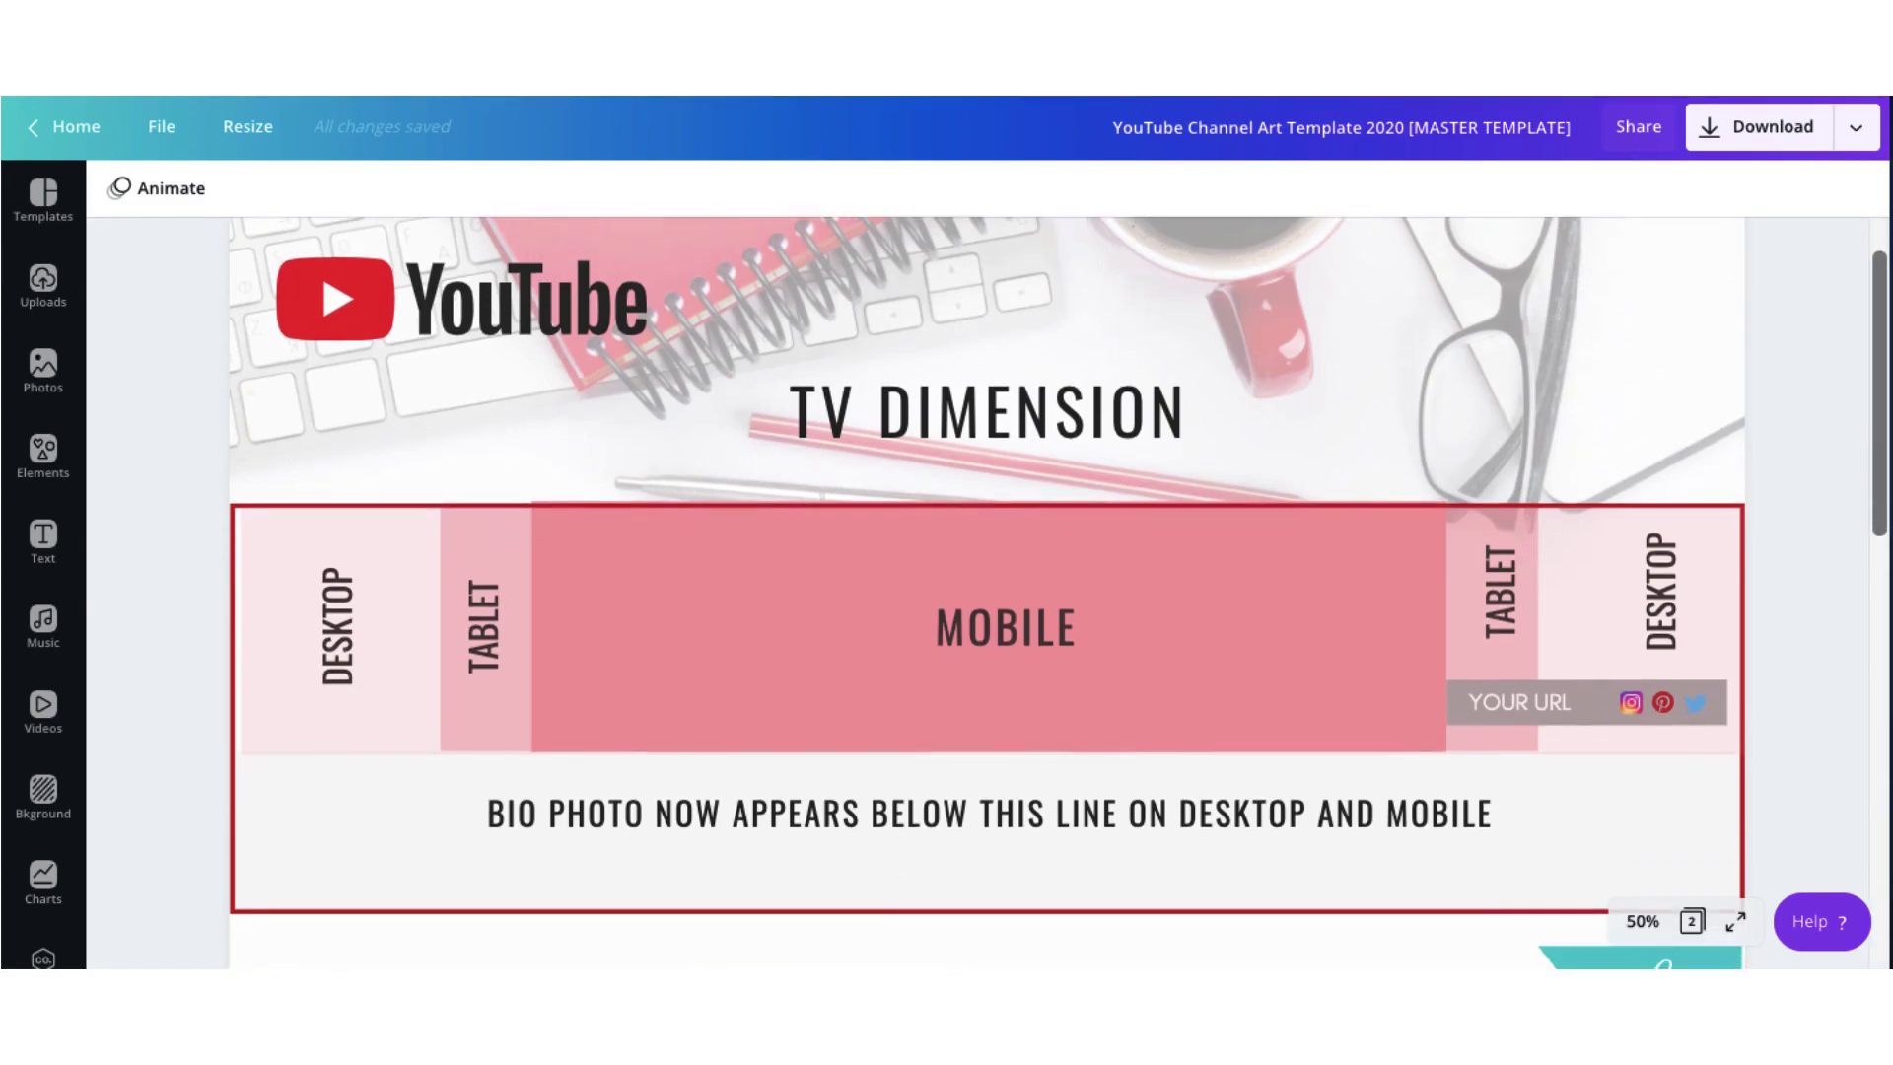
pyautogui.scroll(1, 986, 592)
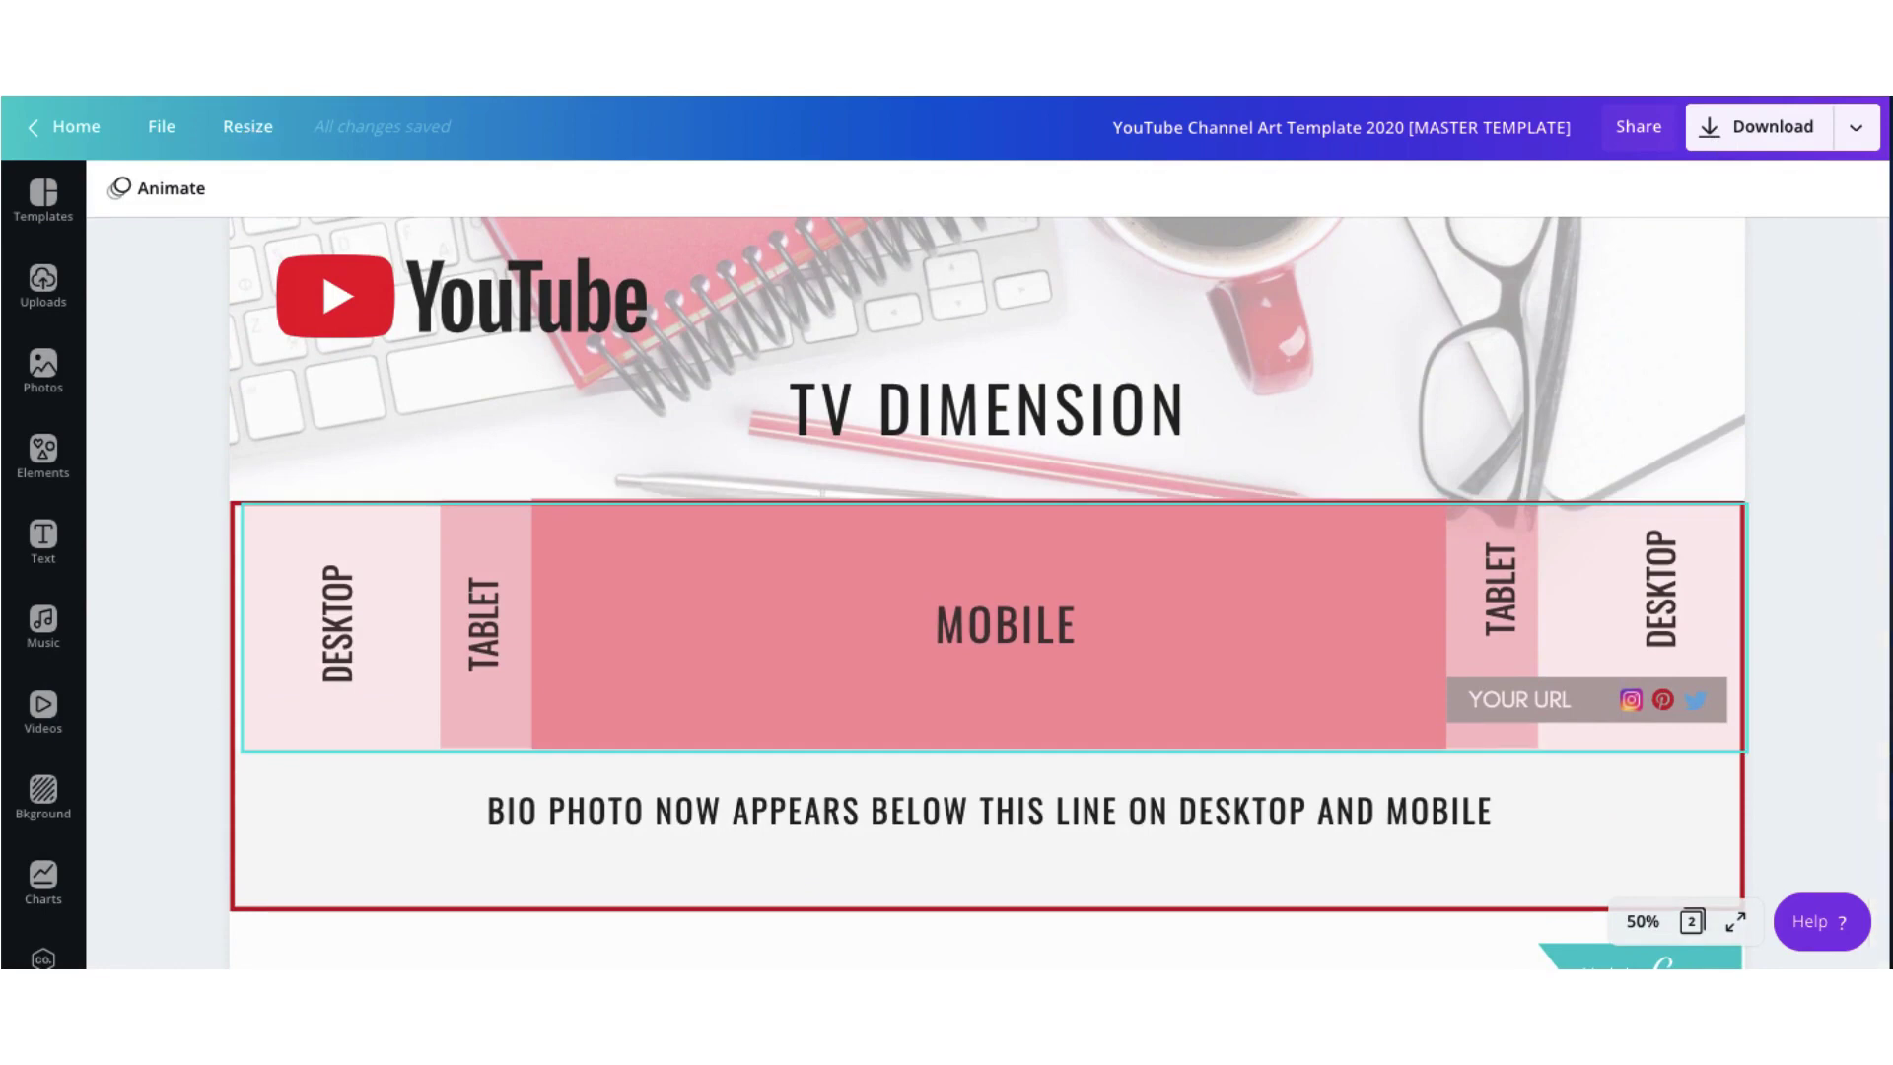
pyautogui.scroll(-2, 986, 591)
pyautogui.scroll(1, 986, 591)
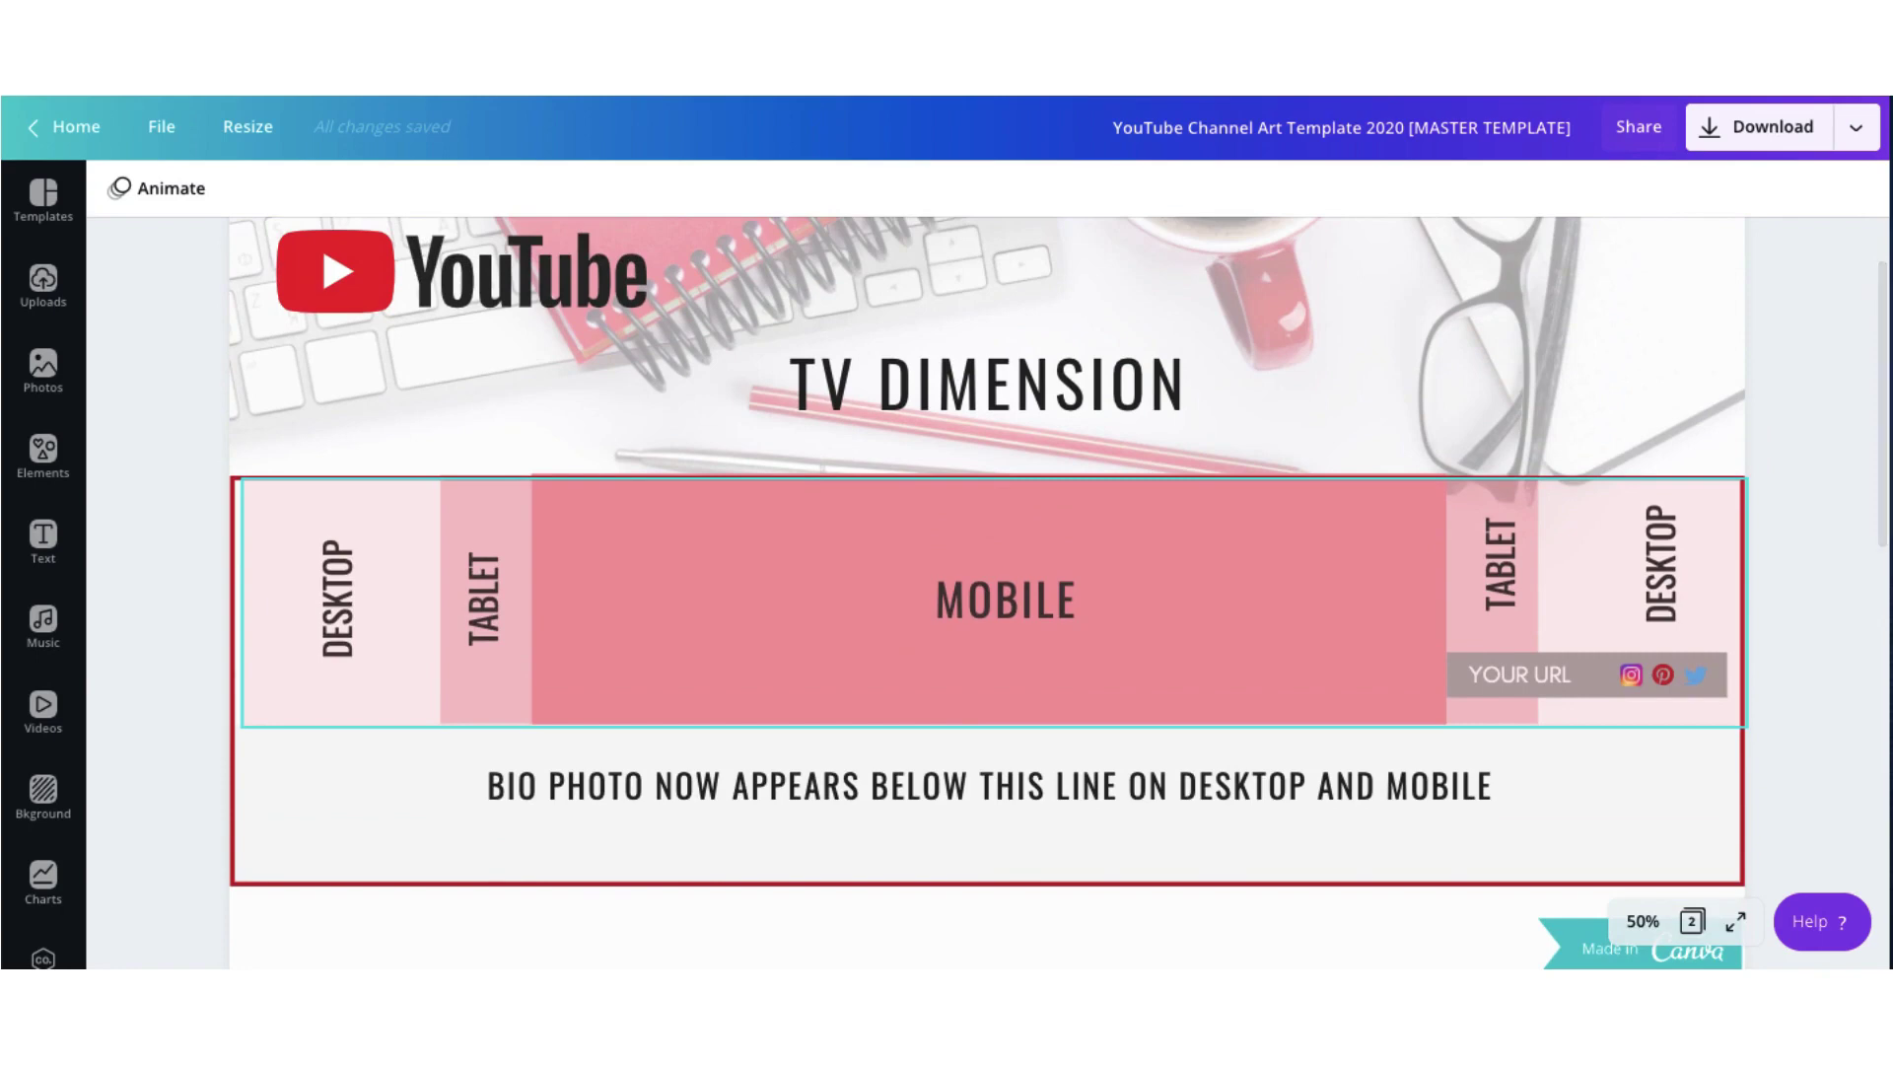
pyautogui.scroll(2, 986, 591)
pyautogui.scroll(-3, 986, 591)
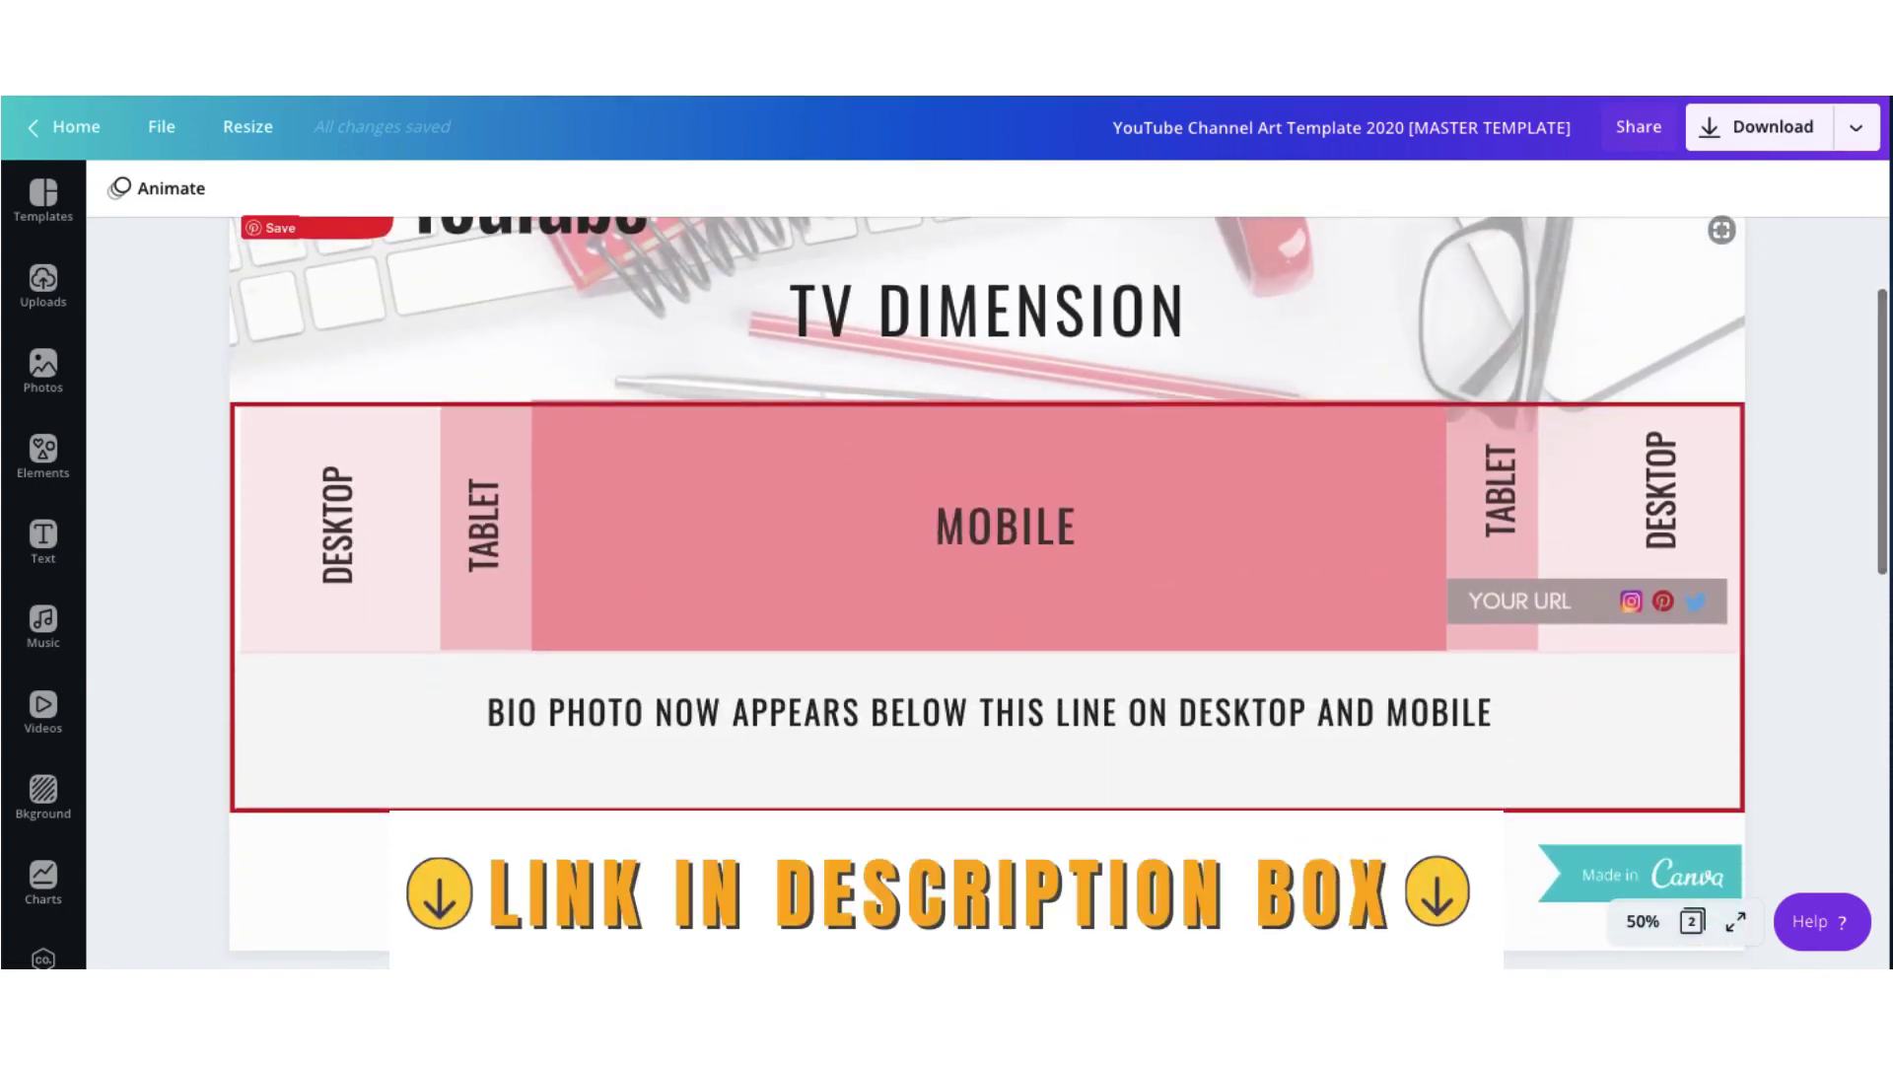
pyautogui.scroll(2, 986, 591)
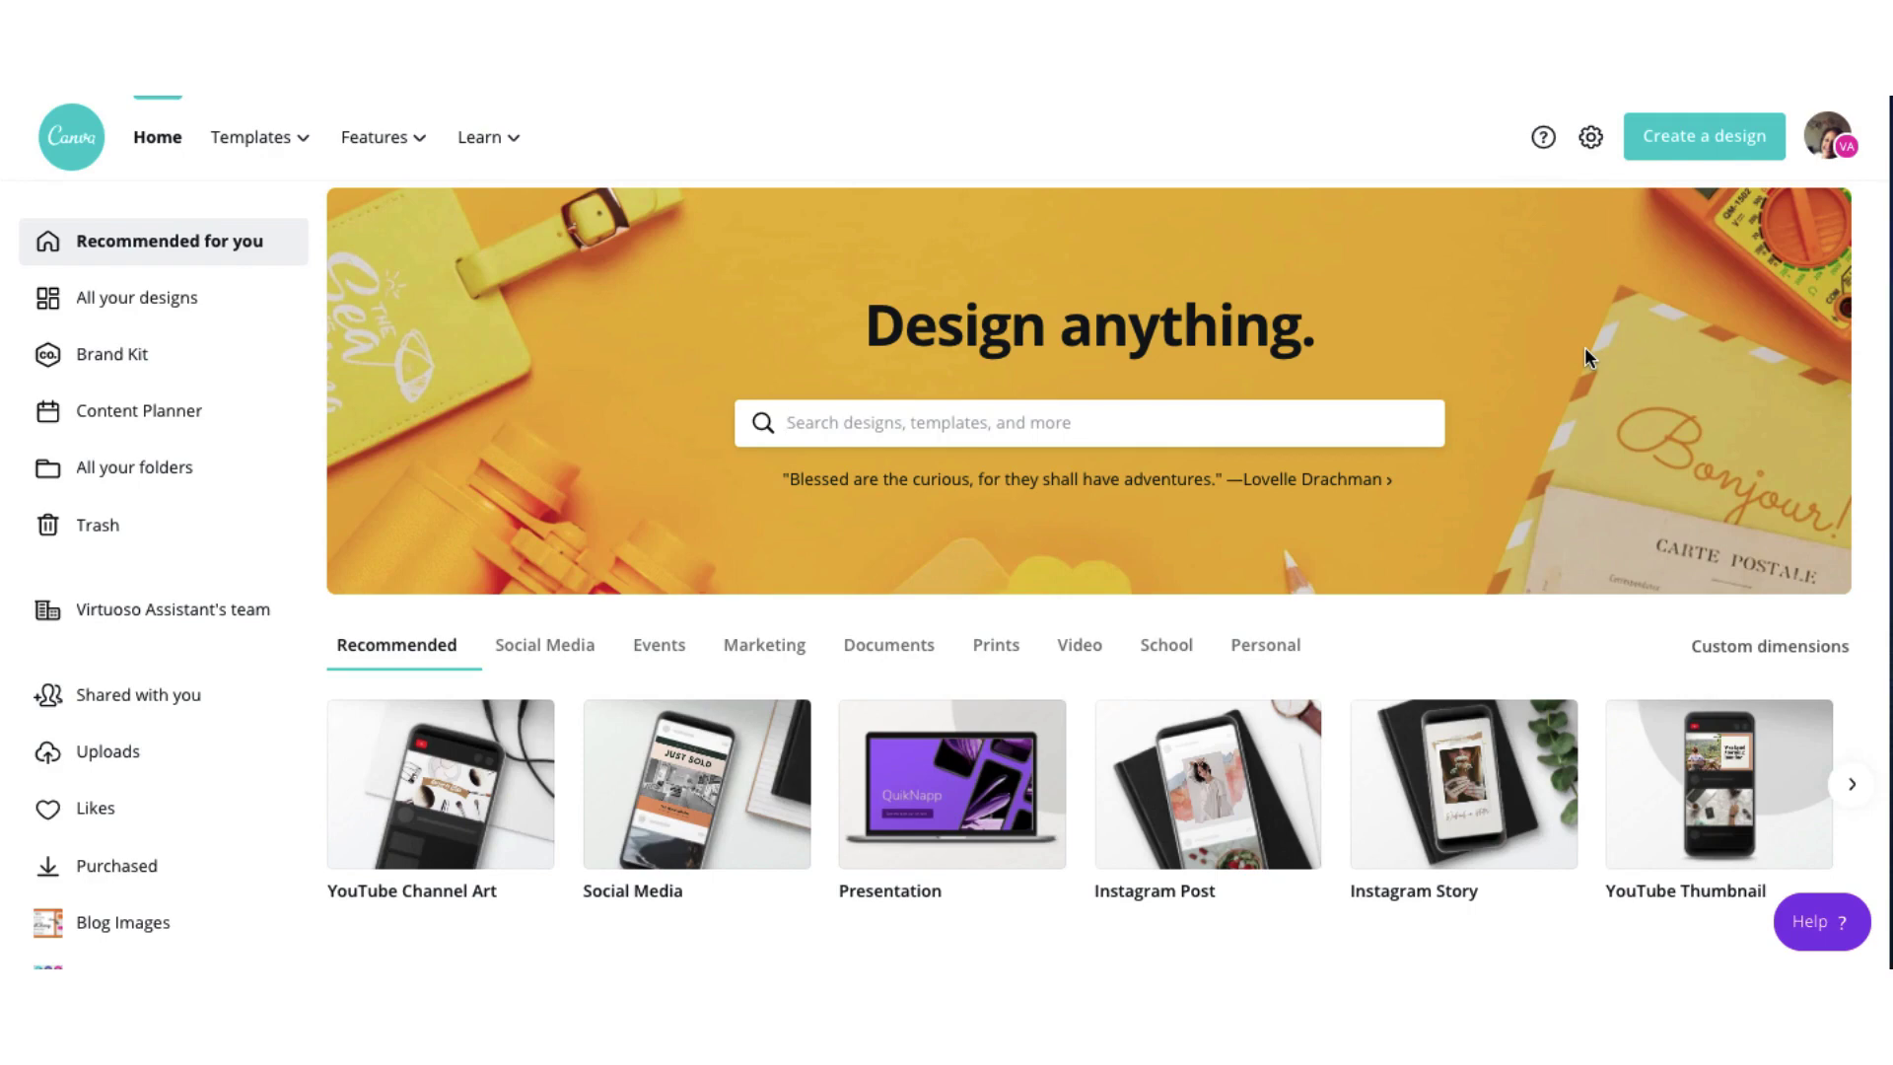
# Step: Create a blank YouTube Channel Art design and fill its page with the uploaded device-dimension guide image
pyautogui.click(469, 840)
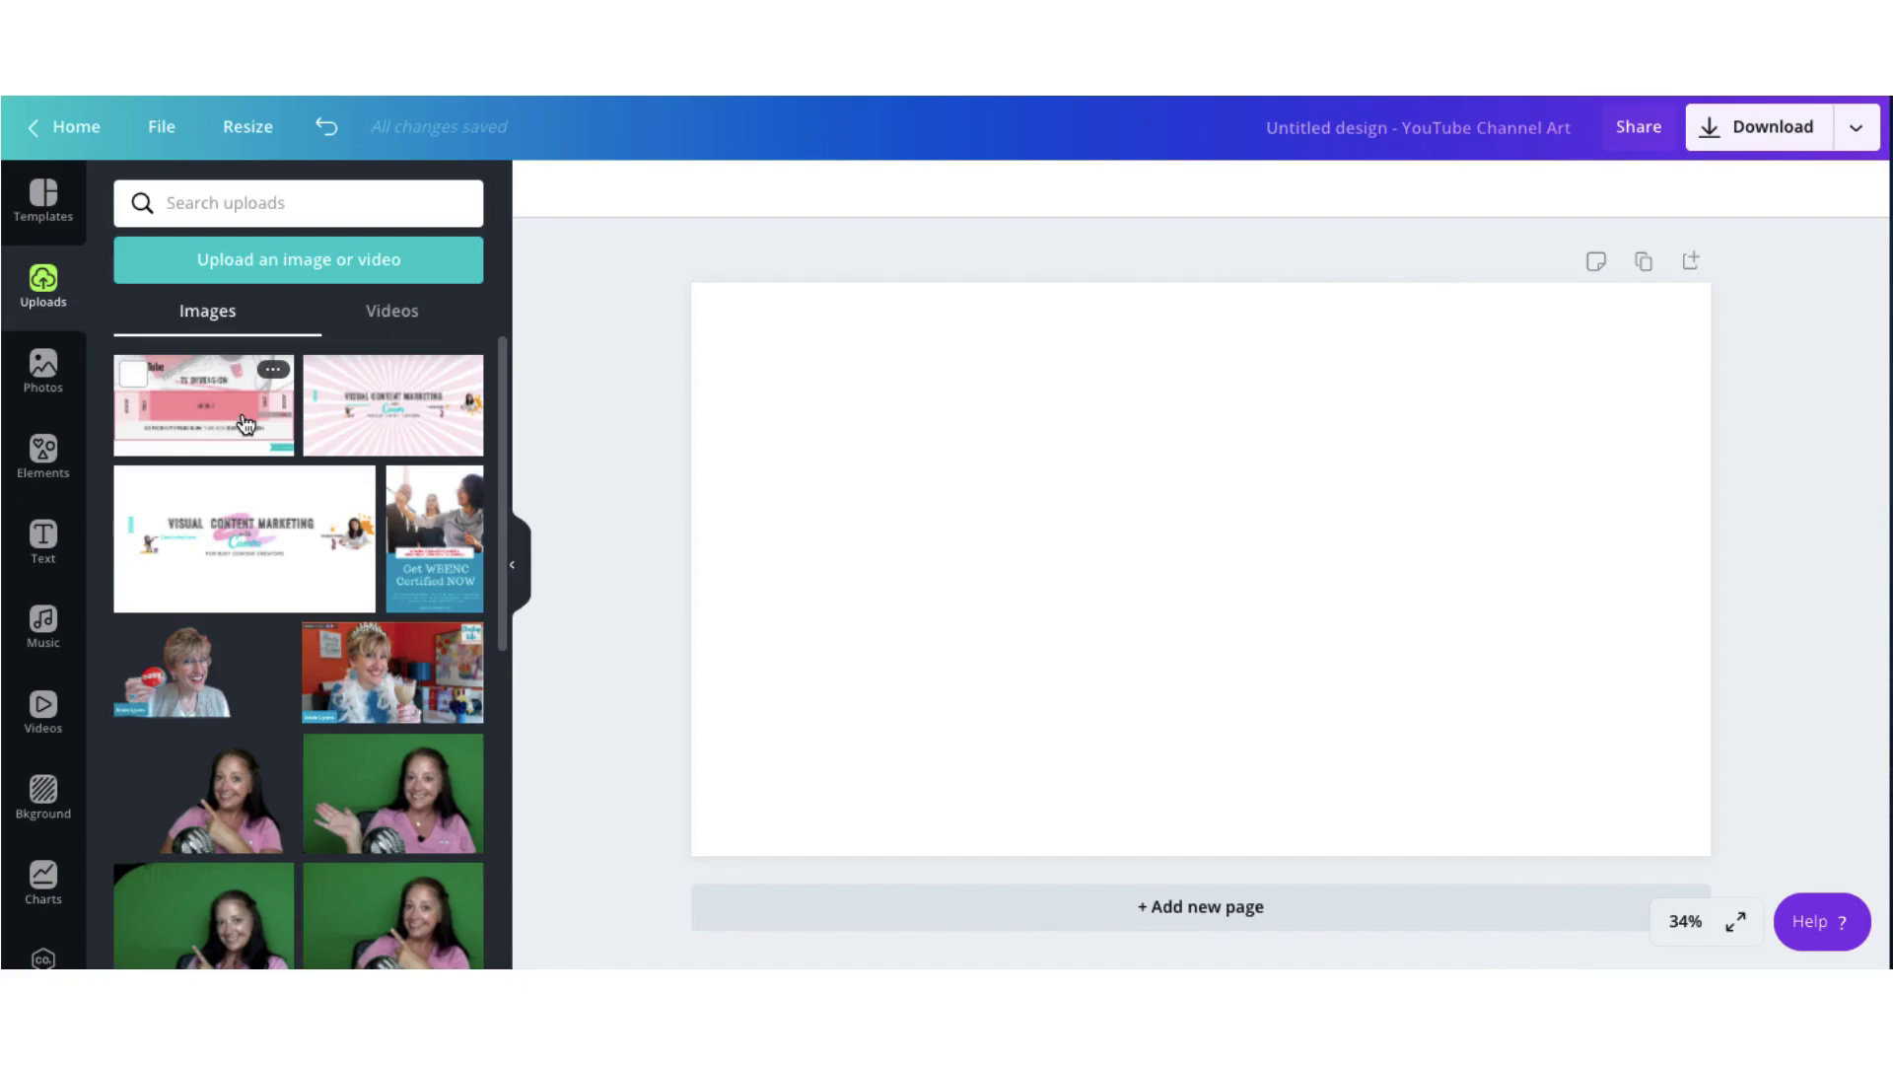
pyautogui.click(182, 434)
pyautogui.moveTo(814, 784); pyautogui.dragTo(700, 875)
pyautogui.moveTo(1581, 353); pyautogui.dragTo(1720, 265)
pyautogui.click(1751, 564)
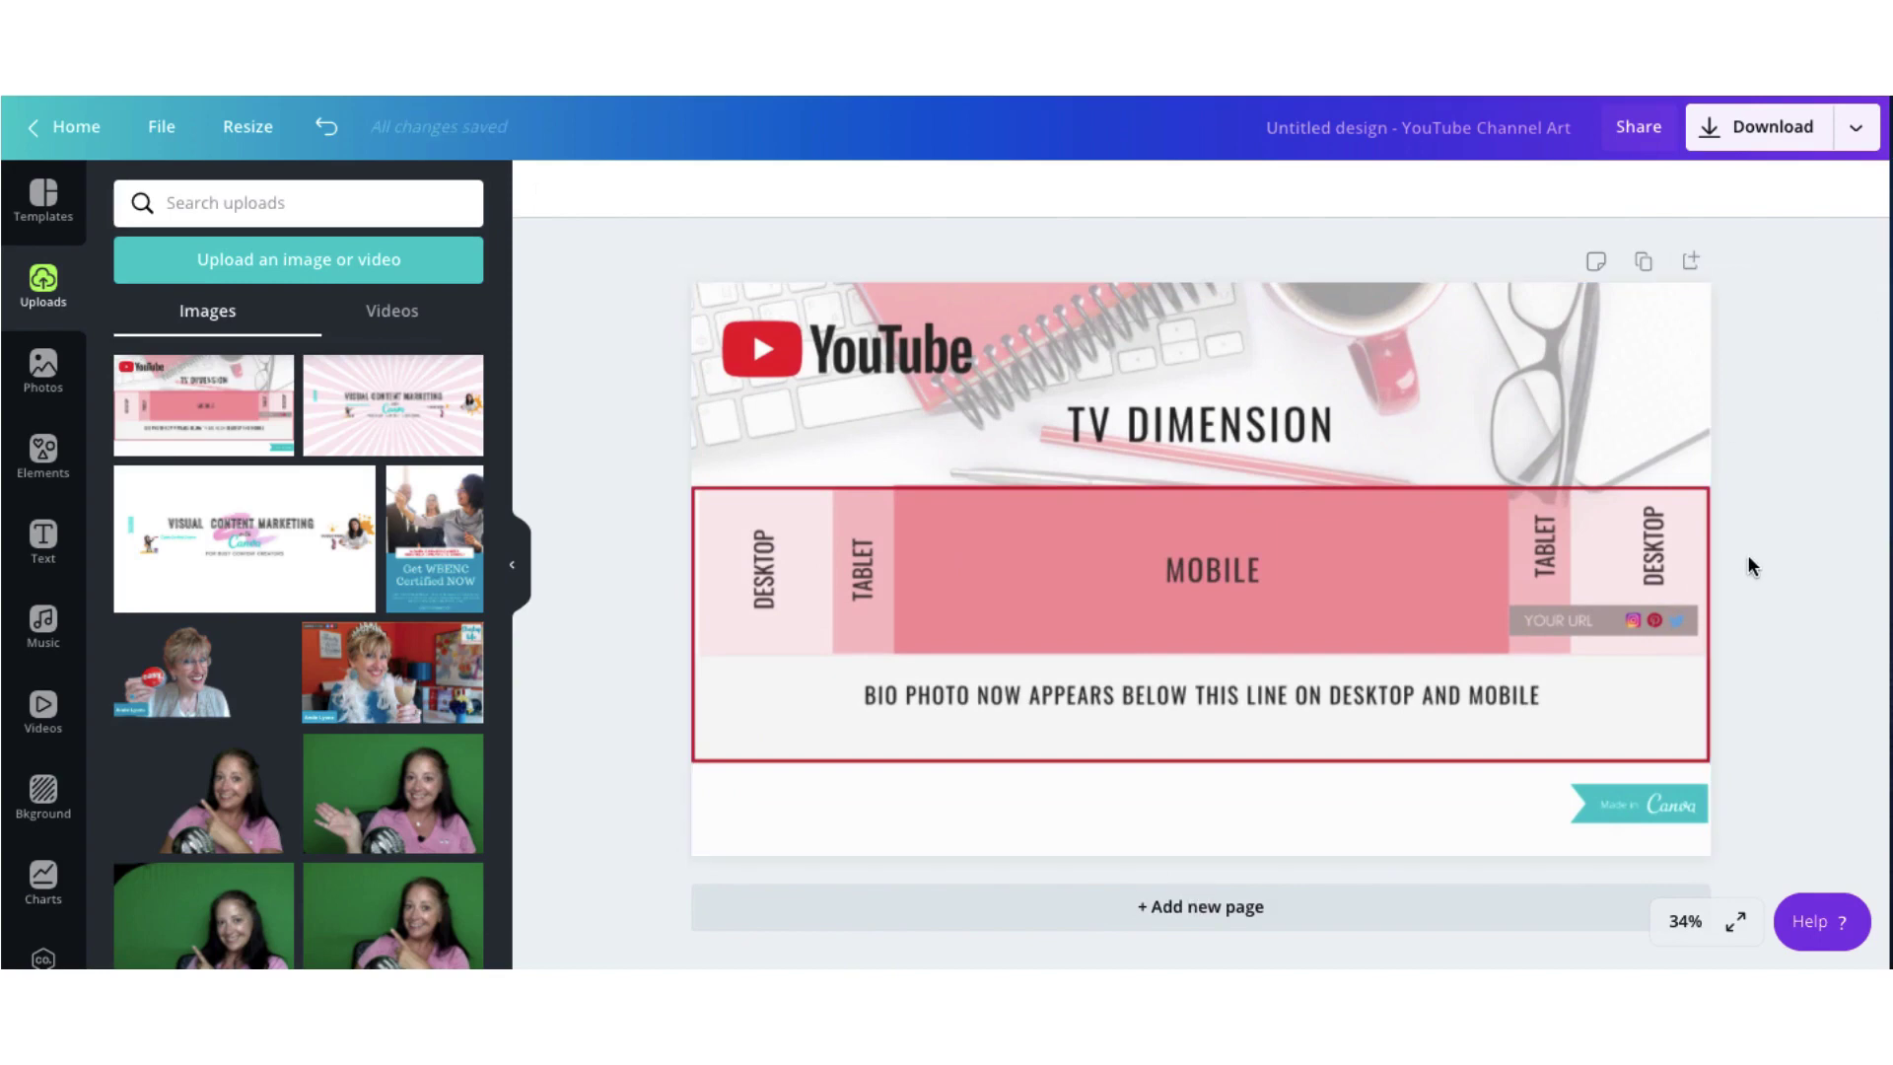
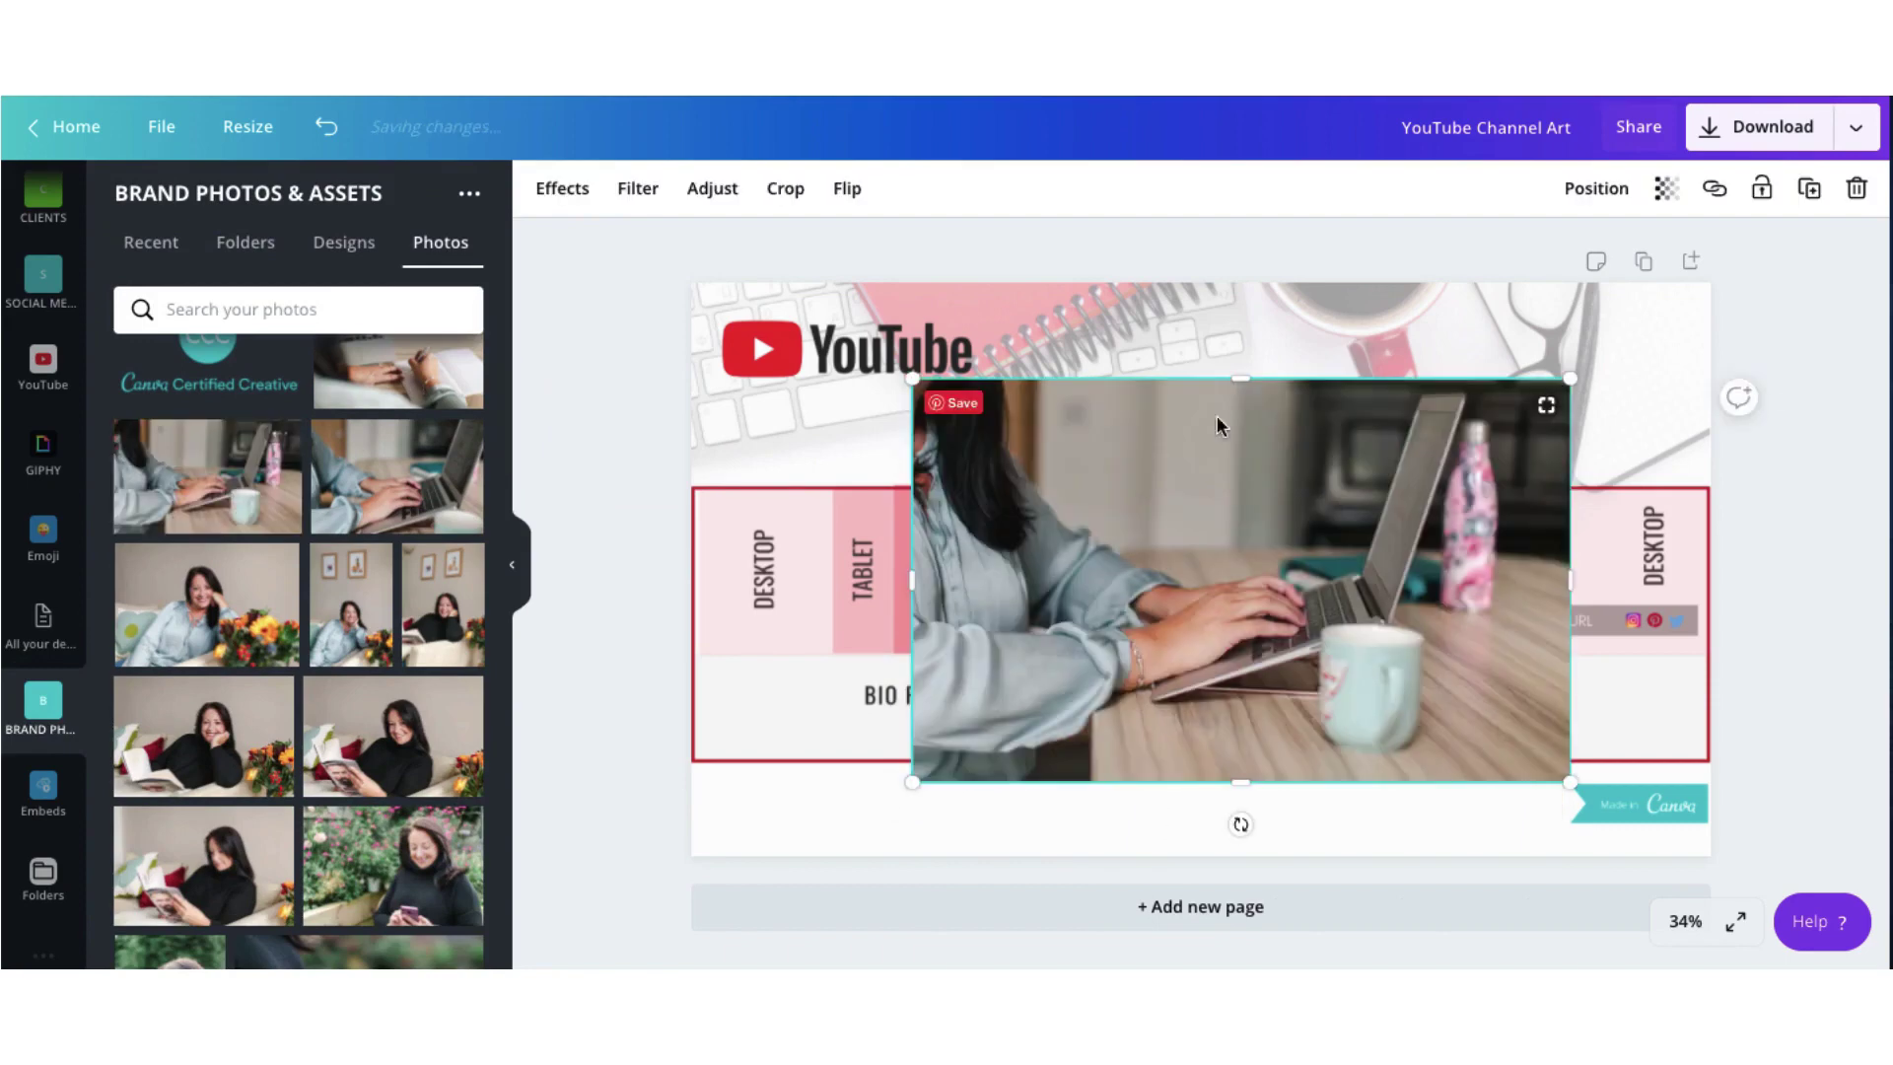
# Step: Crop the laptop photo to a full-width strip covering the guide's desktop band and reposition it to show the hands and mug
pyautogui.moveTo(913, 596); pyautogui.dragTo(692, 611)
pyautogui.moveTo(1569, 582); pyautogui.dragTo(1710, 583)
pyautogui.moveTo(1203, 779); pyautogui.dragTo(1201, 652)
pyautogui.moveTo(1195, 376); pyautogui.dragTo(1204, 486)
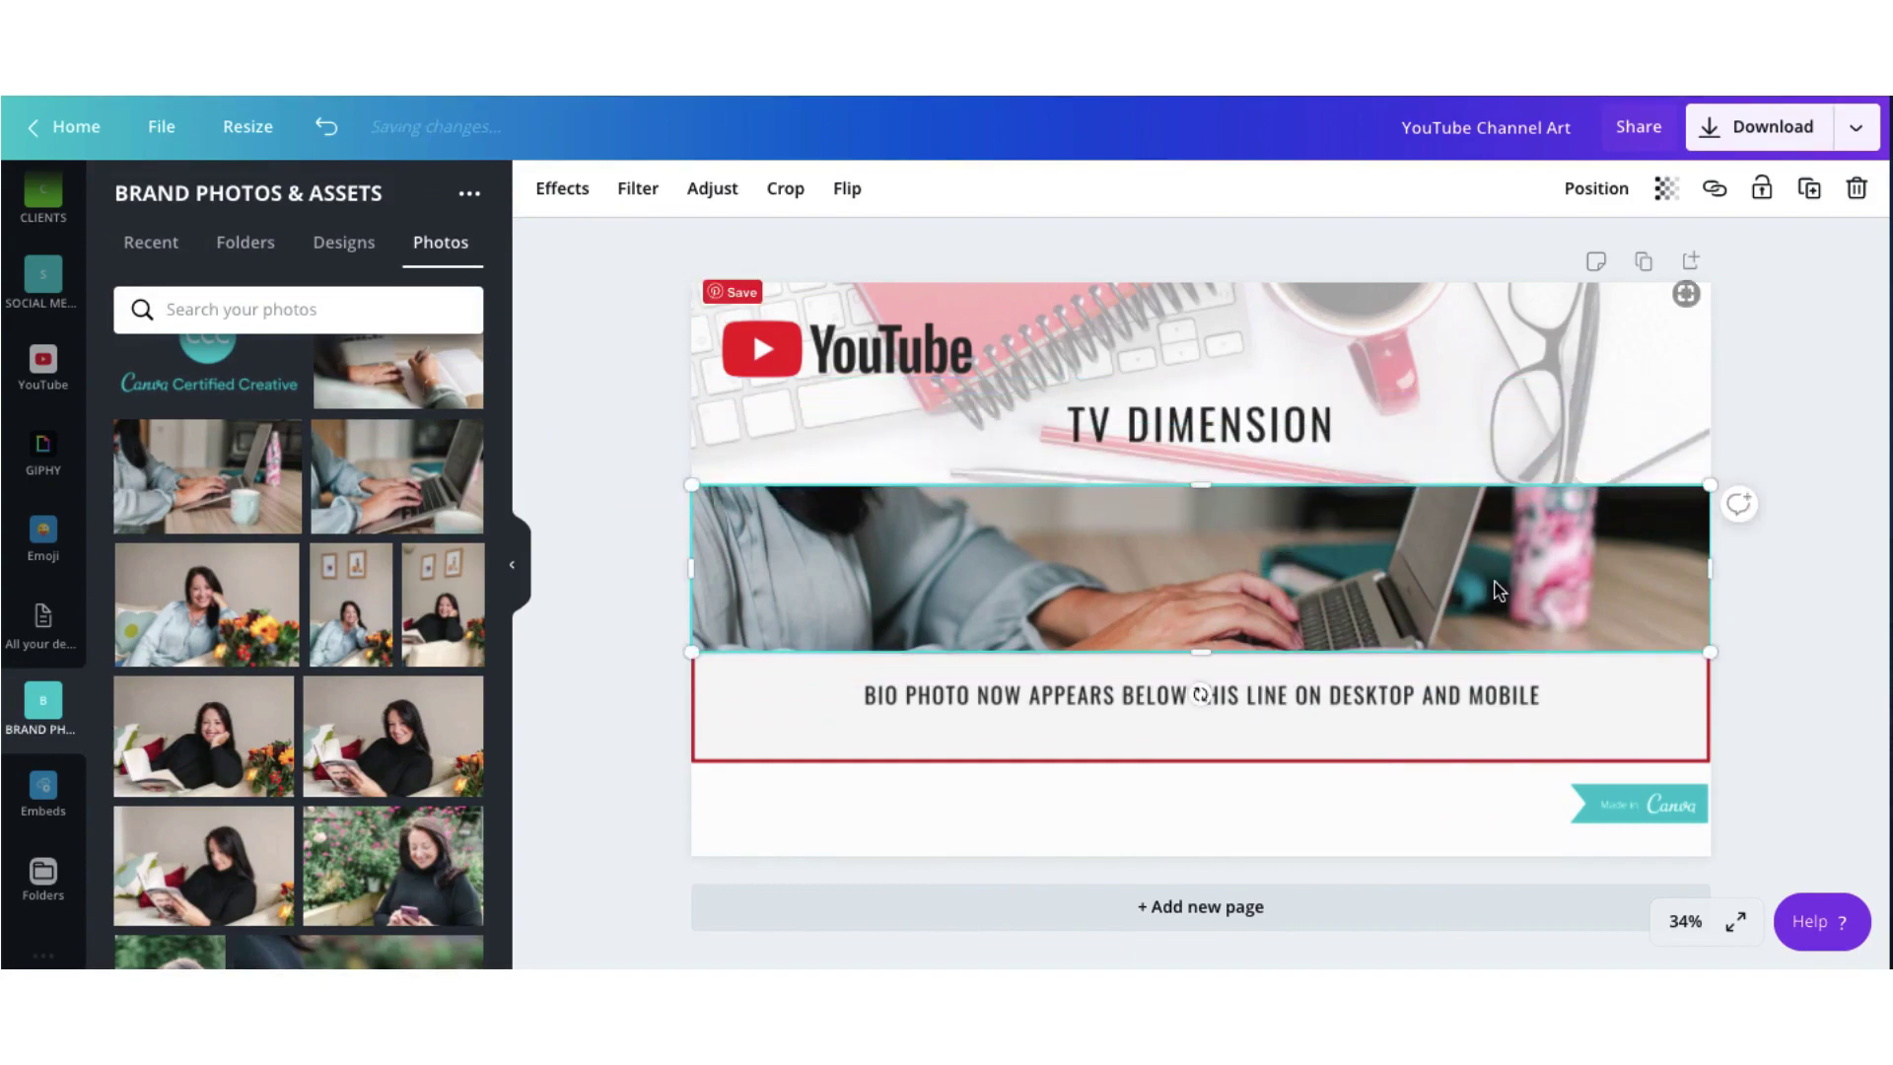
pyautogui.doubleClick(1497, 587)
pyautogui.click(1765, 617)
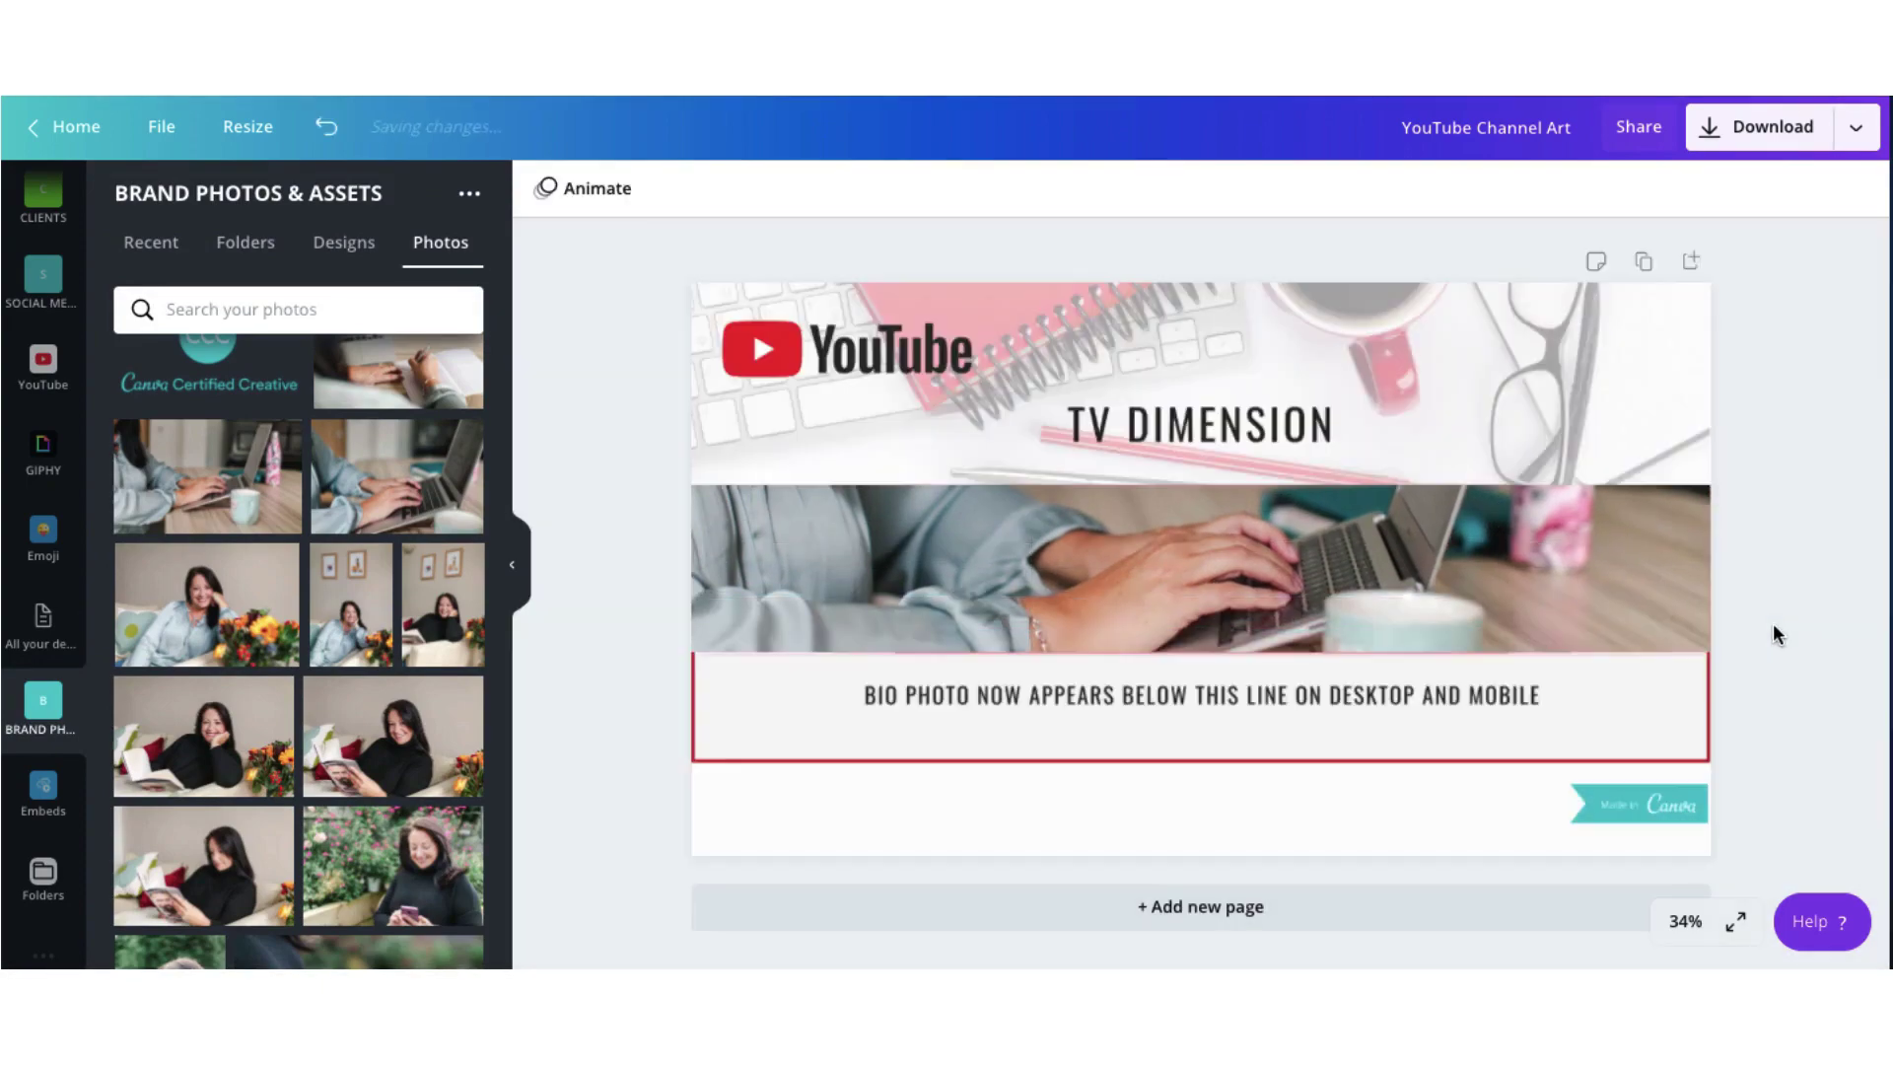
# Step: Add a heading reading "CANVA TUTORIALS" over the laptop photo strip
pyautogui.scroll(5, 34, 504)
pyautogui.click(42, 538)
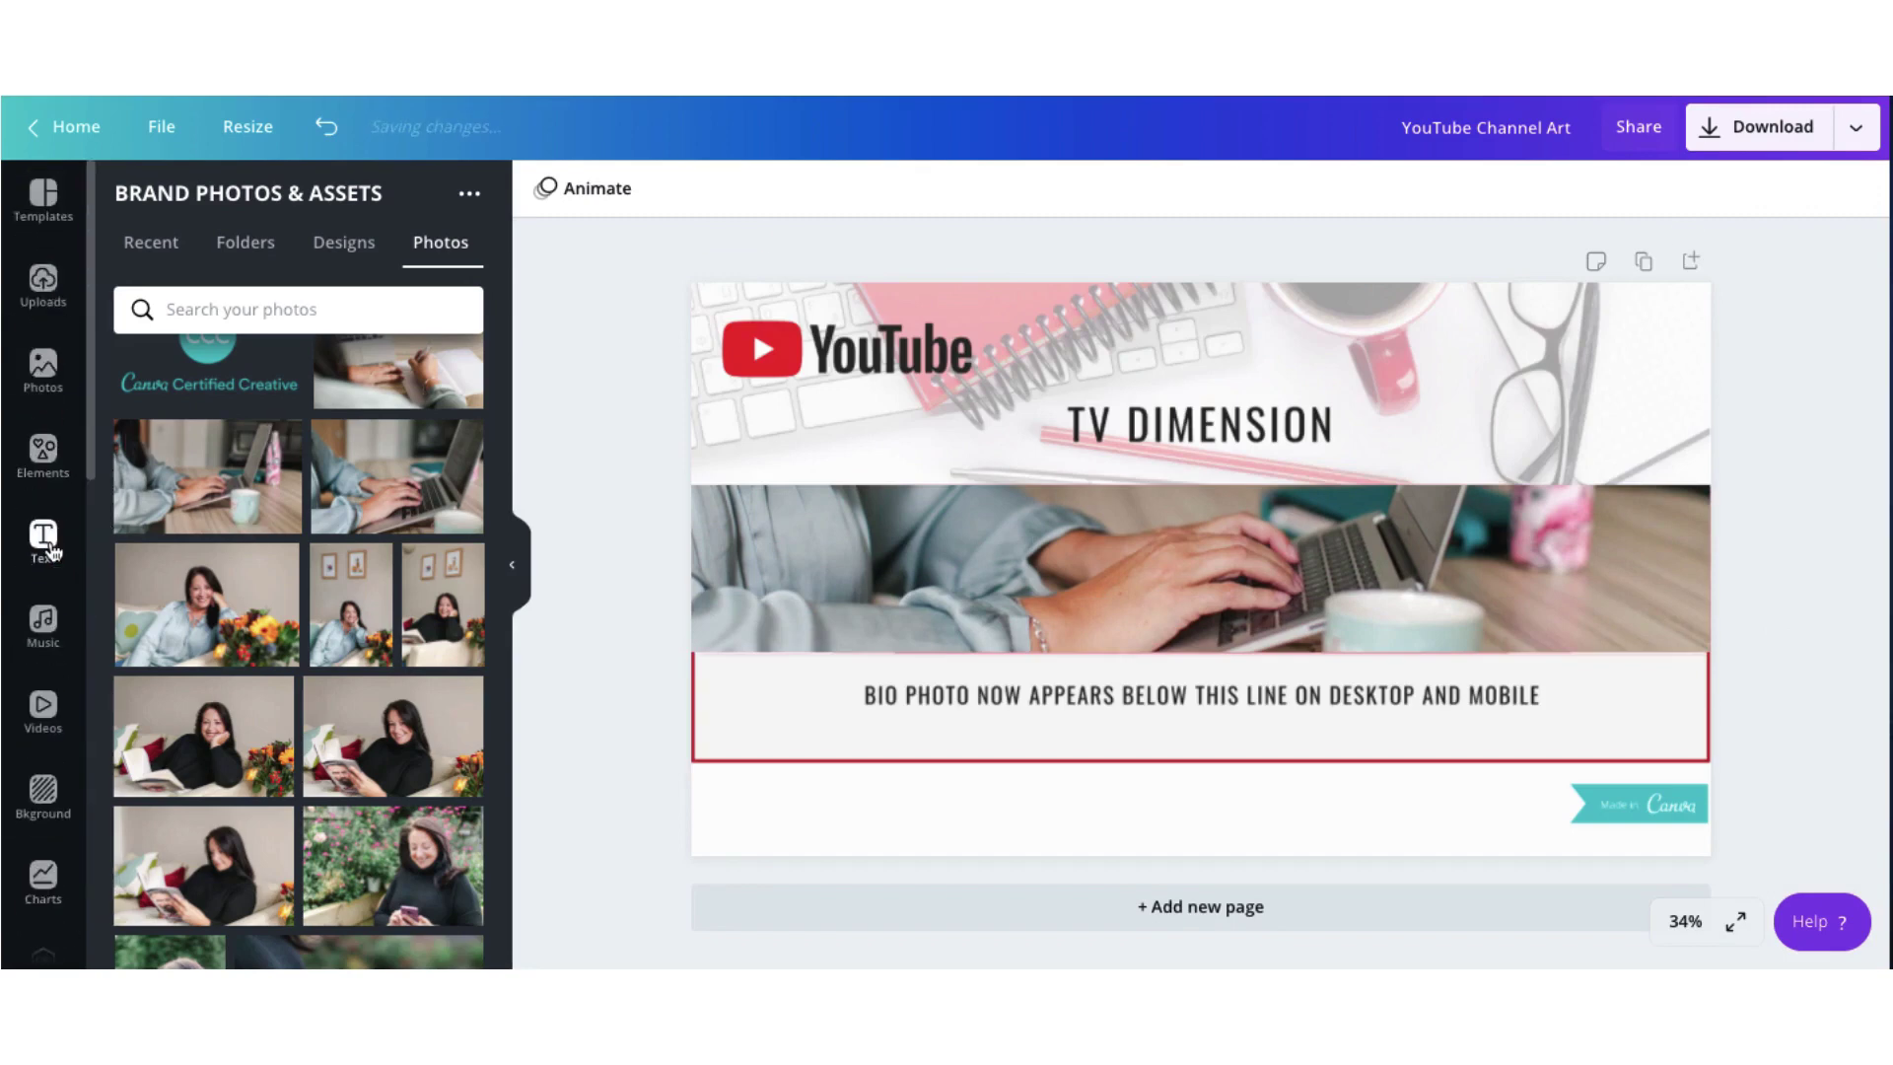
pyautogui.click(224, 321)
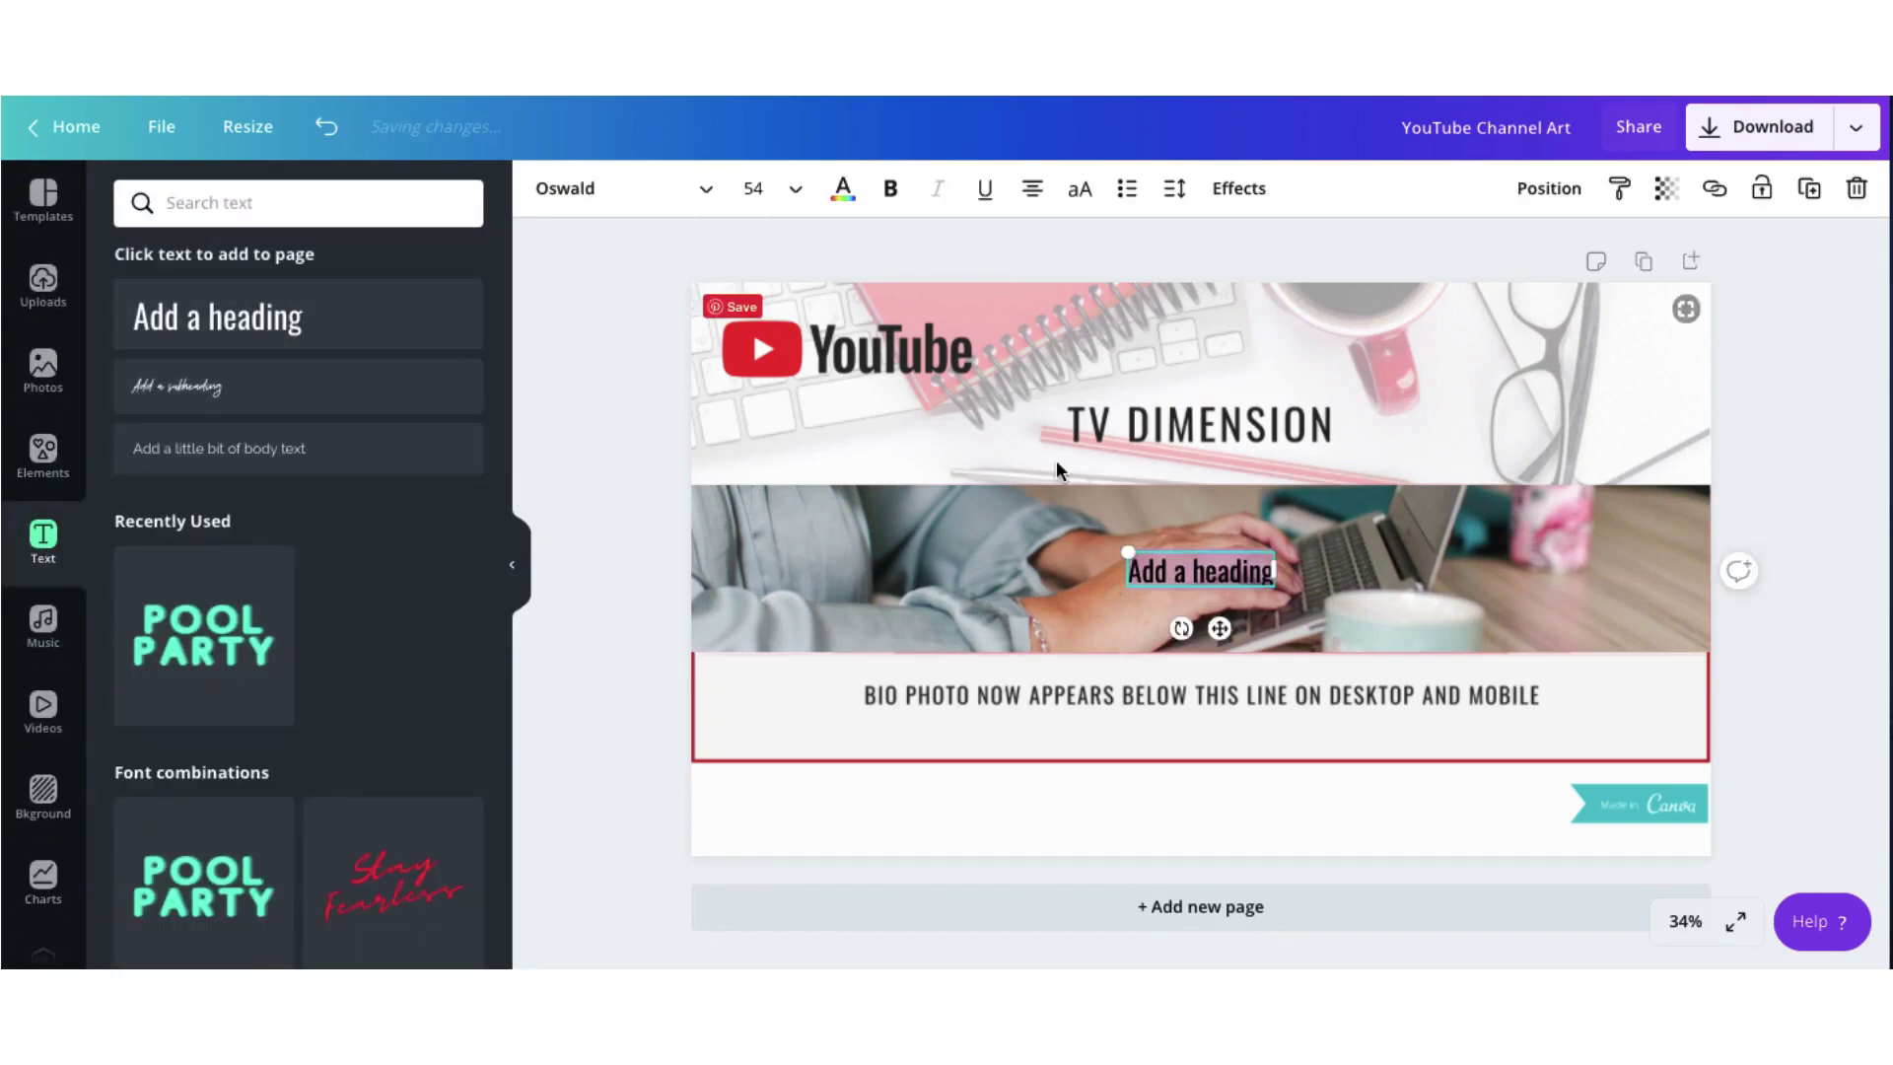
pyautogui.moveTo(1279, 568); pyautogui.dragTo(1336, 569)
pyautogui.doubleClick(1297, 572)
pyautogui.write('CANVA TUTORIALS')
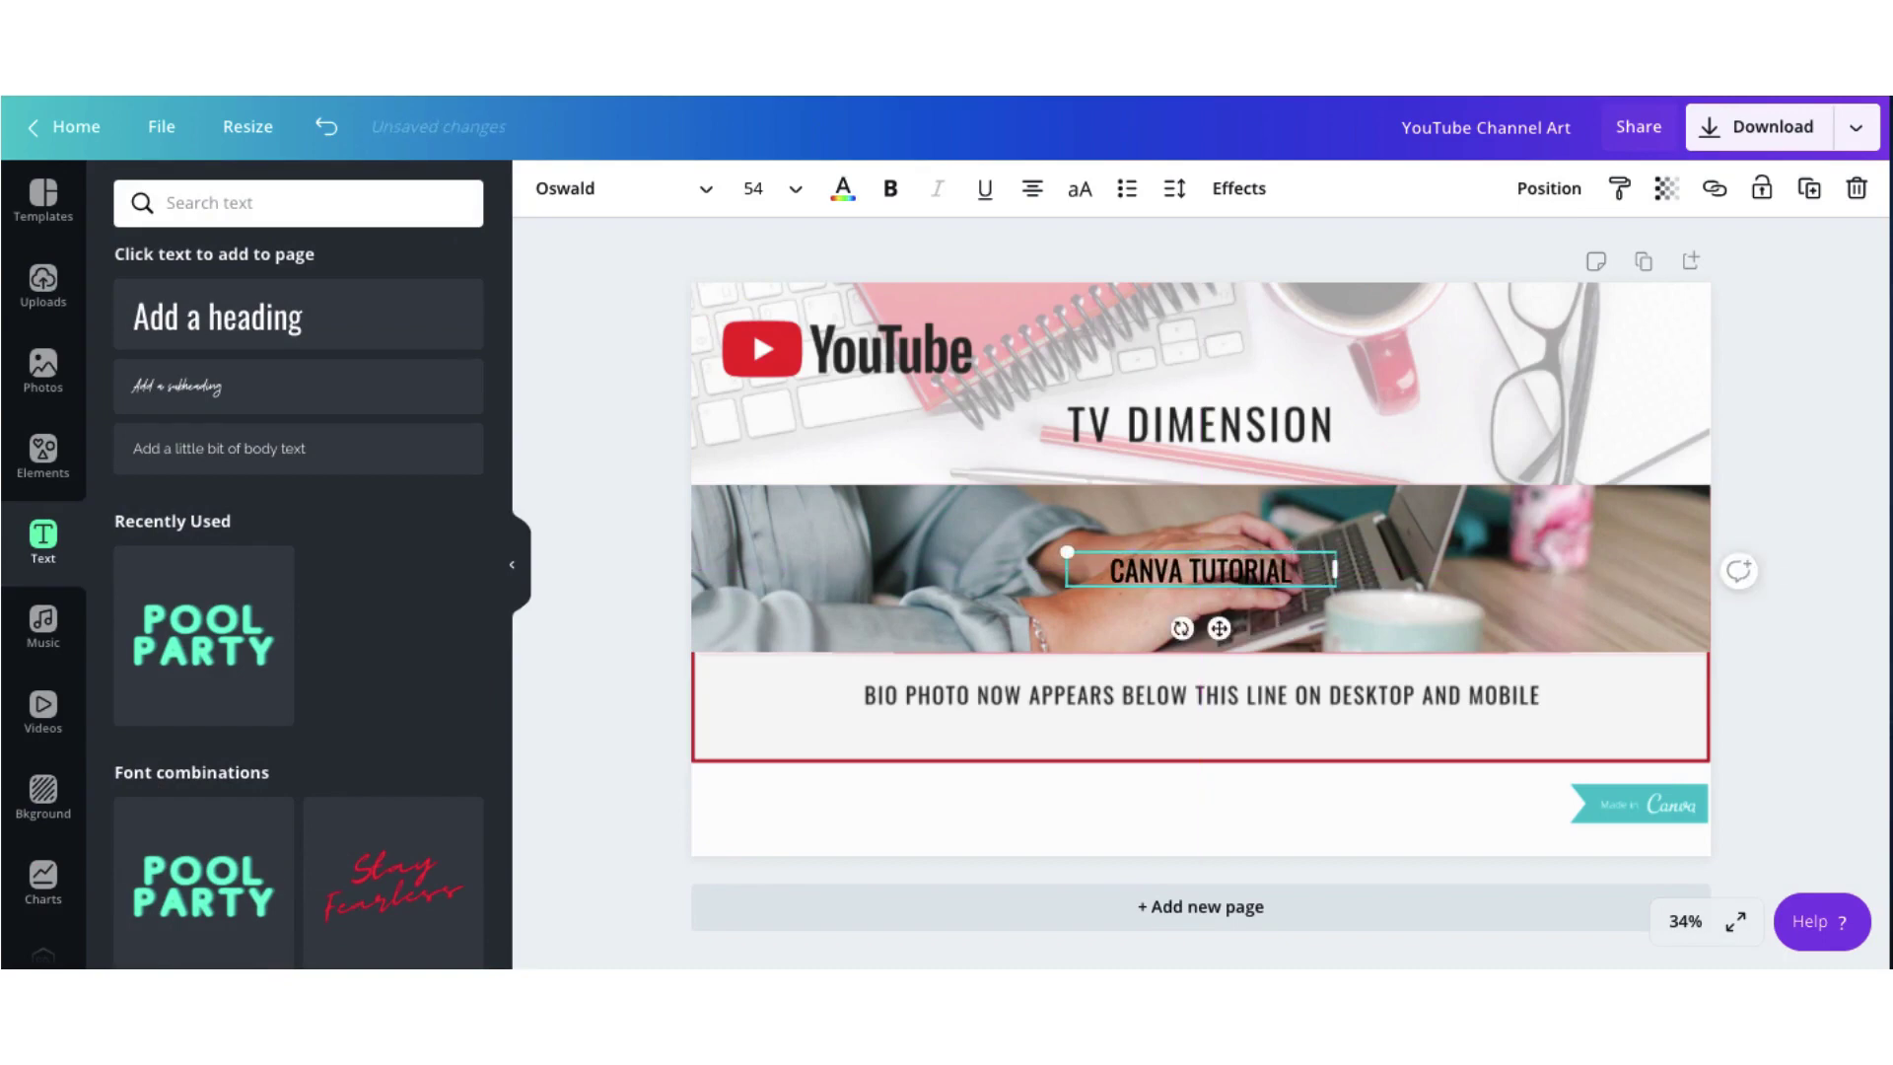
# Step: Widen the CANVA TUTORIALS heading's letter spacing, make it bold, and enlarge it centred in the upper part of the photo strip
pyautogui.click(1174, 188)
pyautogui.moveTo(1335, 262); pyautogui.dragTo(1352, 264)
pyautogui.moveTo(1334, 589); pyautogui.dragTo(1516, 589)
pyautogui.moveTo(1289, 623); pyautogui.dragTo(1223, 610)
pyautogui.click(891, 190)
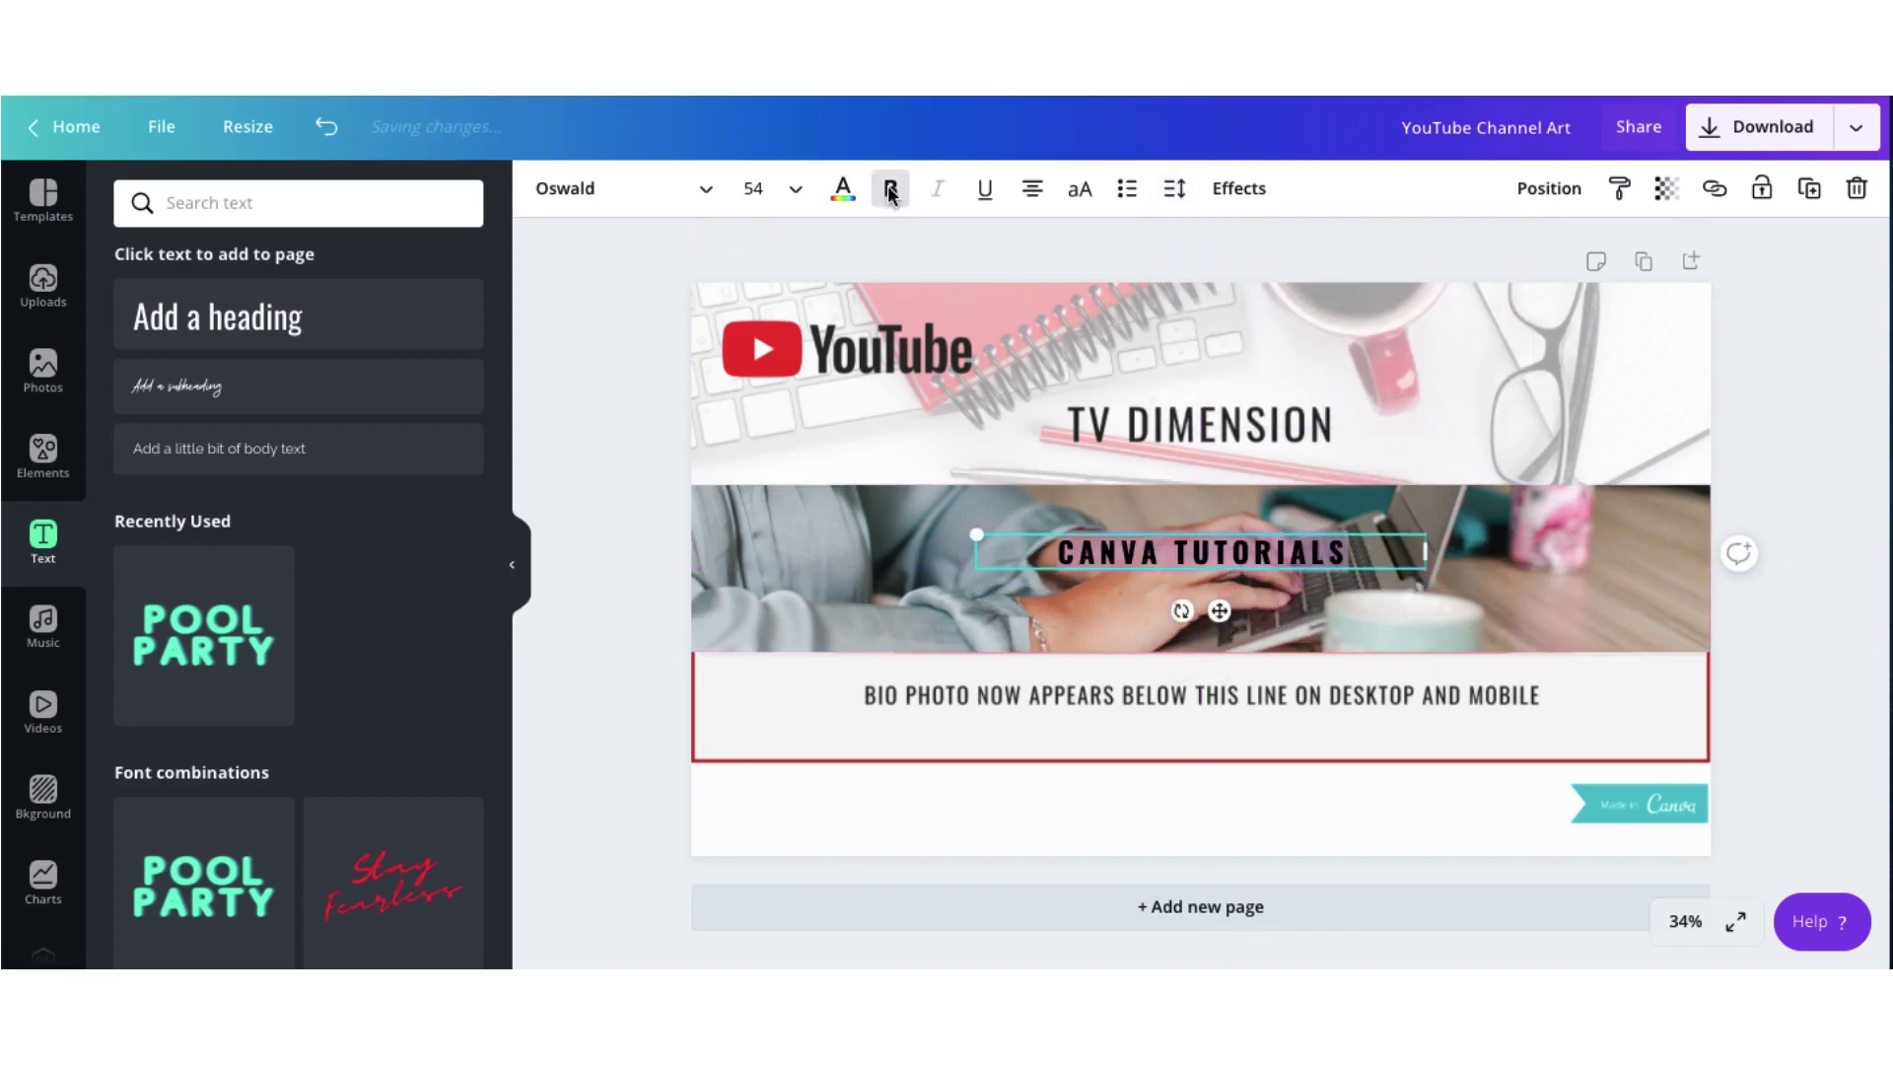
pyautogui.moveTo(976, 533); pyautogui.dragTo(838, 521)
pyautogui.moveTo(1149, 612); pyautogui.dragTo(1220, 636)
pyautogui.click(642, 746)
# Step: Add a size 48 subheading reading "For Small Businesses" and centre it below the CANVA TUTORIALS heading
pyautogui.click(210, 387)
pyautogui.click(784, 193)
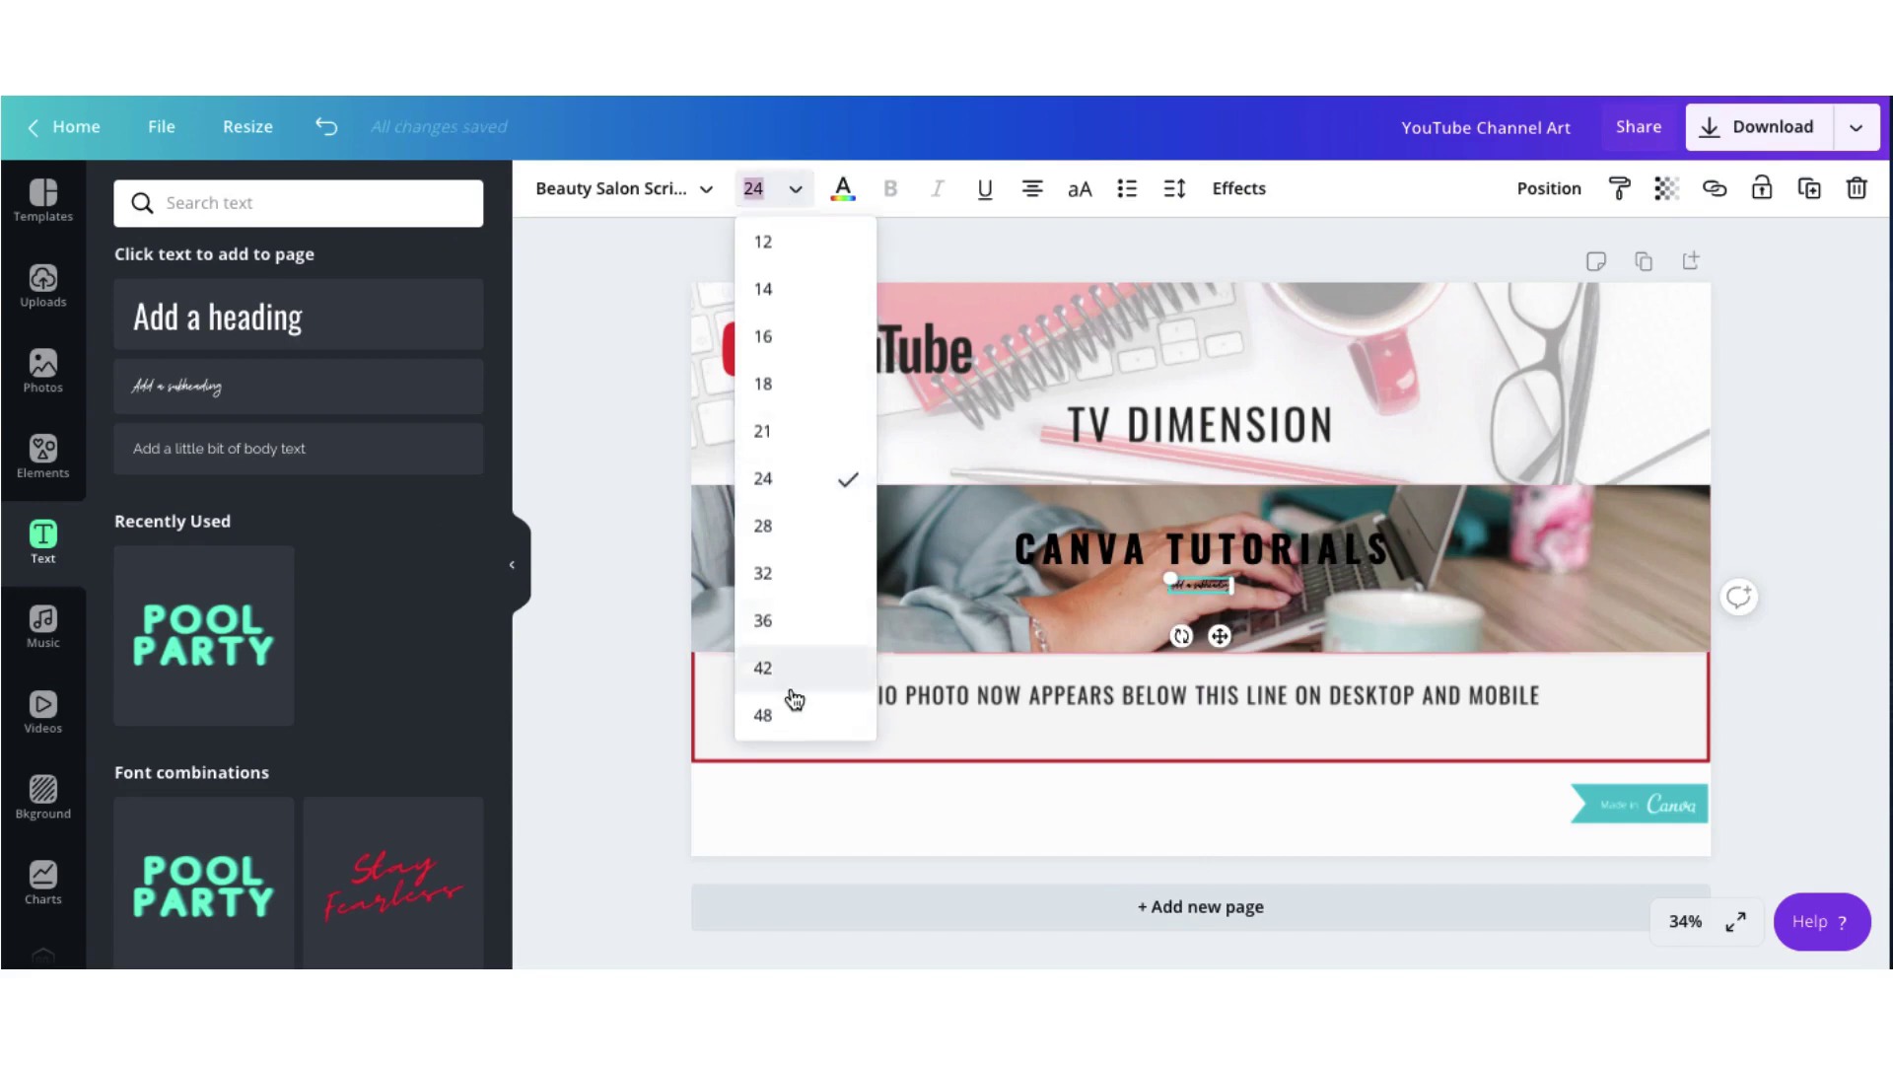
pyautogui.click(779, 714)
pyautogui.doubleClick(1227, 595)
pyautogui.write('For Small Businesses')
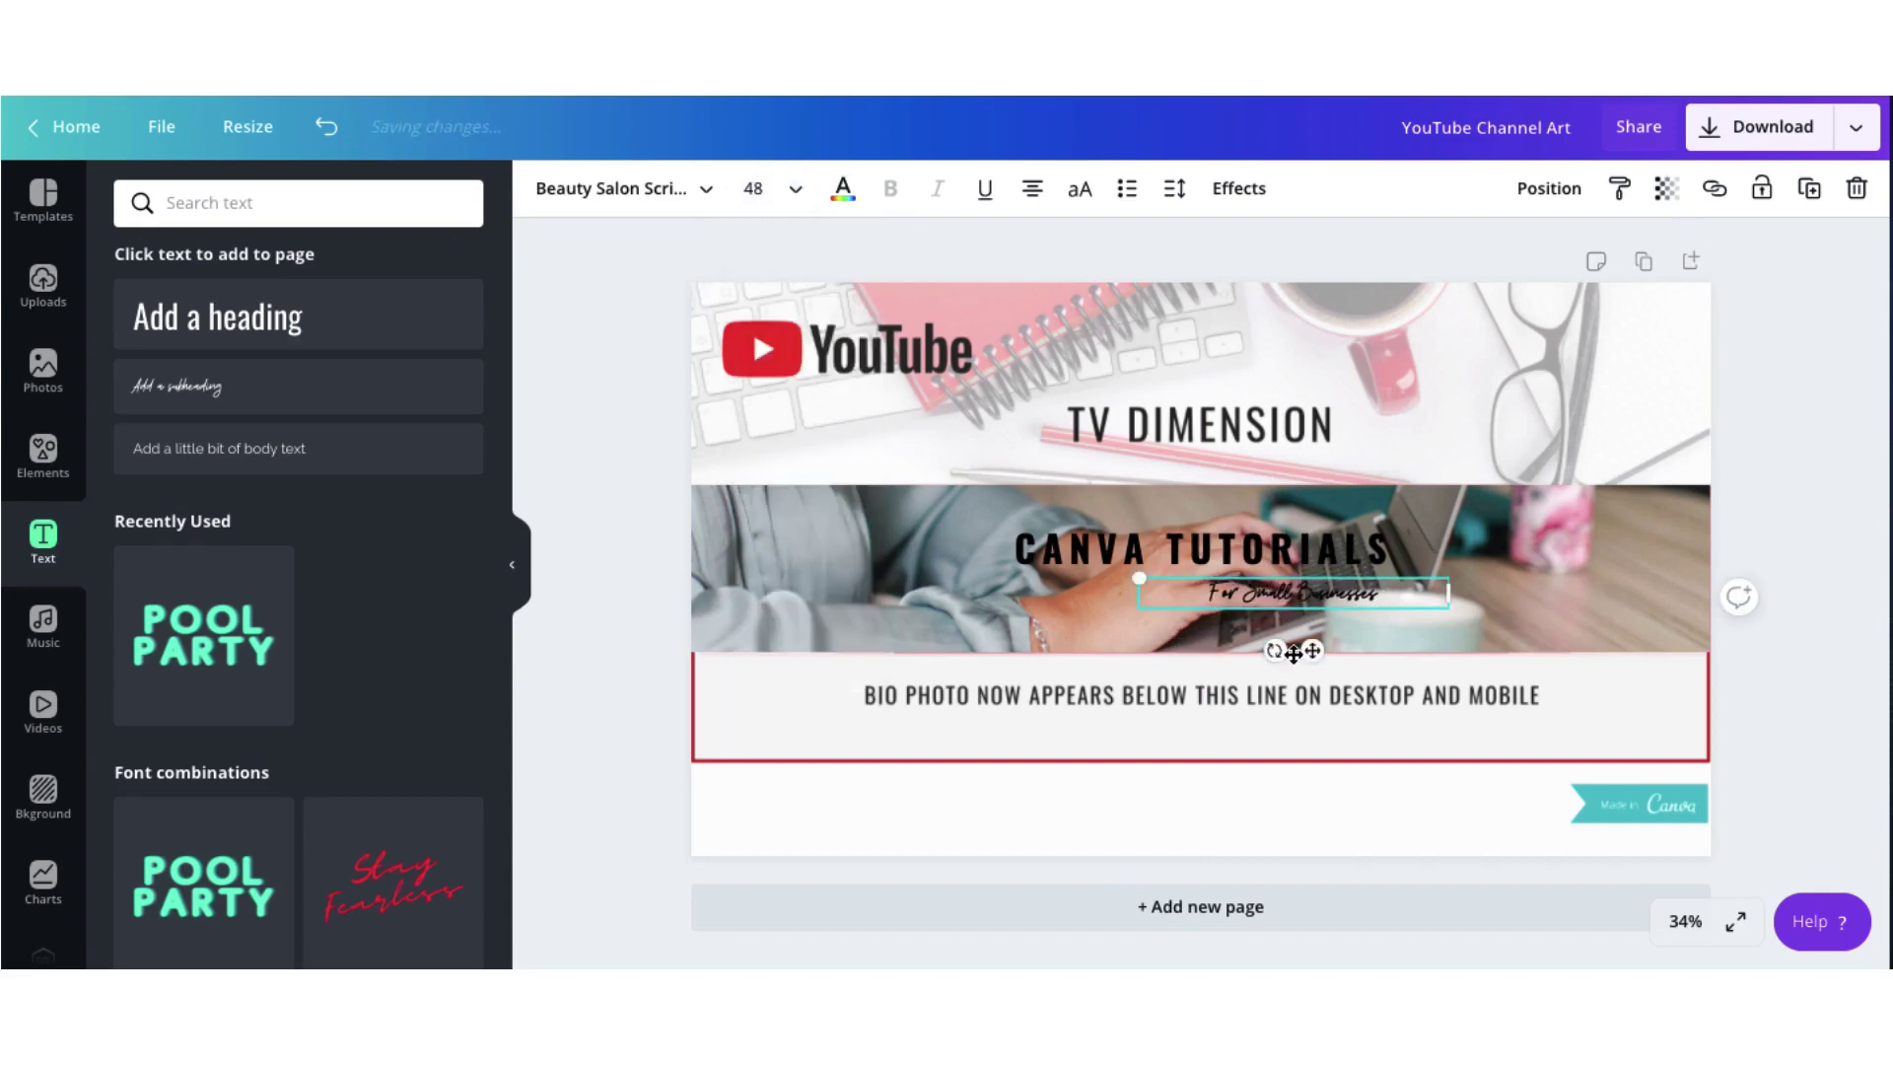
pyautogui.moveTo(1313, 650); pyautogui.dragTo(1219, 655)
pyautogui.click(1218, 655)
# Step: Add size 42 body text reading "New Tutorials Every Tuesday and Thursday" below the subheading, inside the photo strip
pyautogui.click(309, 448)
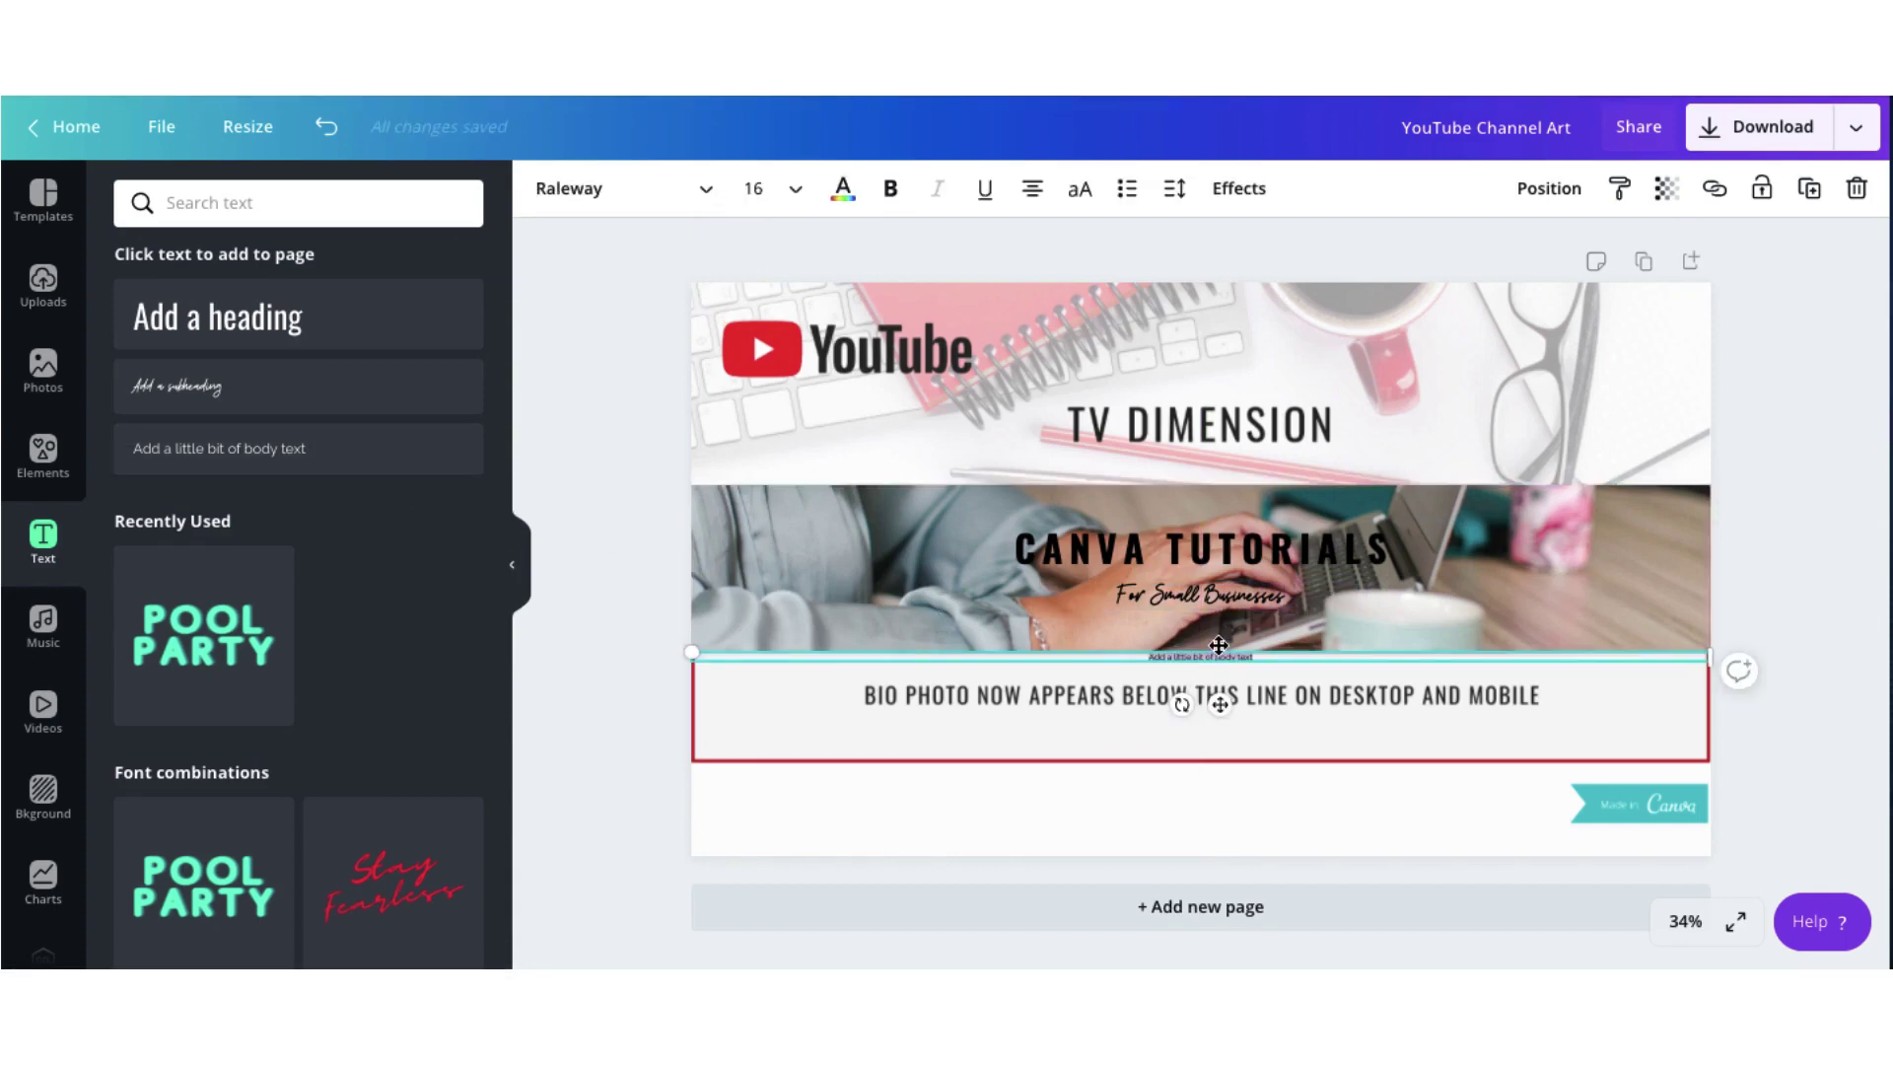
pyautogui.moveTo(1218, 645); pyautogui.dragTo(1219, 605)
pyautogui.click(795, 189)
pyautogui.scroll(-3, 778, 731)
pyautogui.click(773, 693)
pyautogui.moveTo(1371, 632); pyautogui.dragTo(1060, 625)
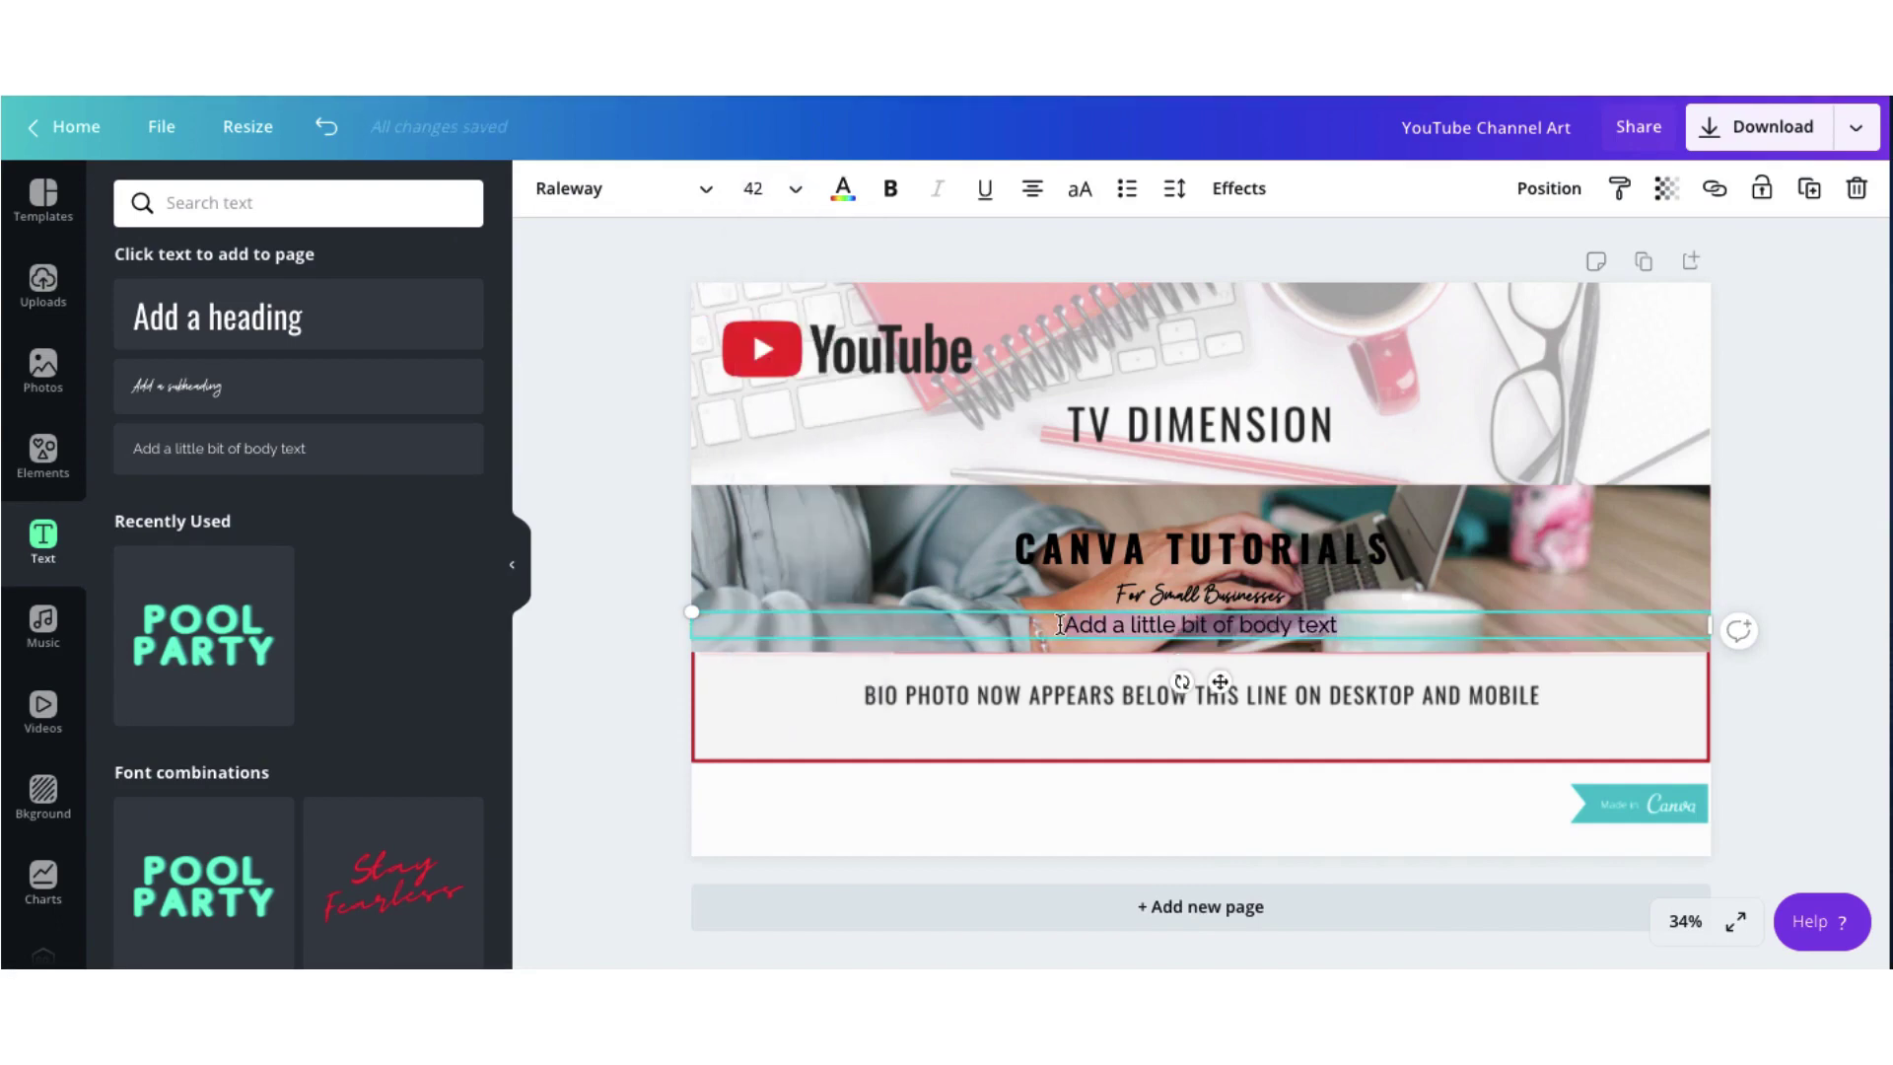
pyautogui.write('New Tutorials')
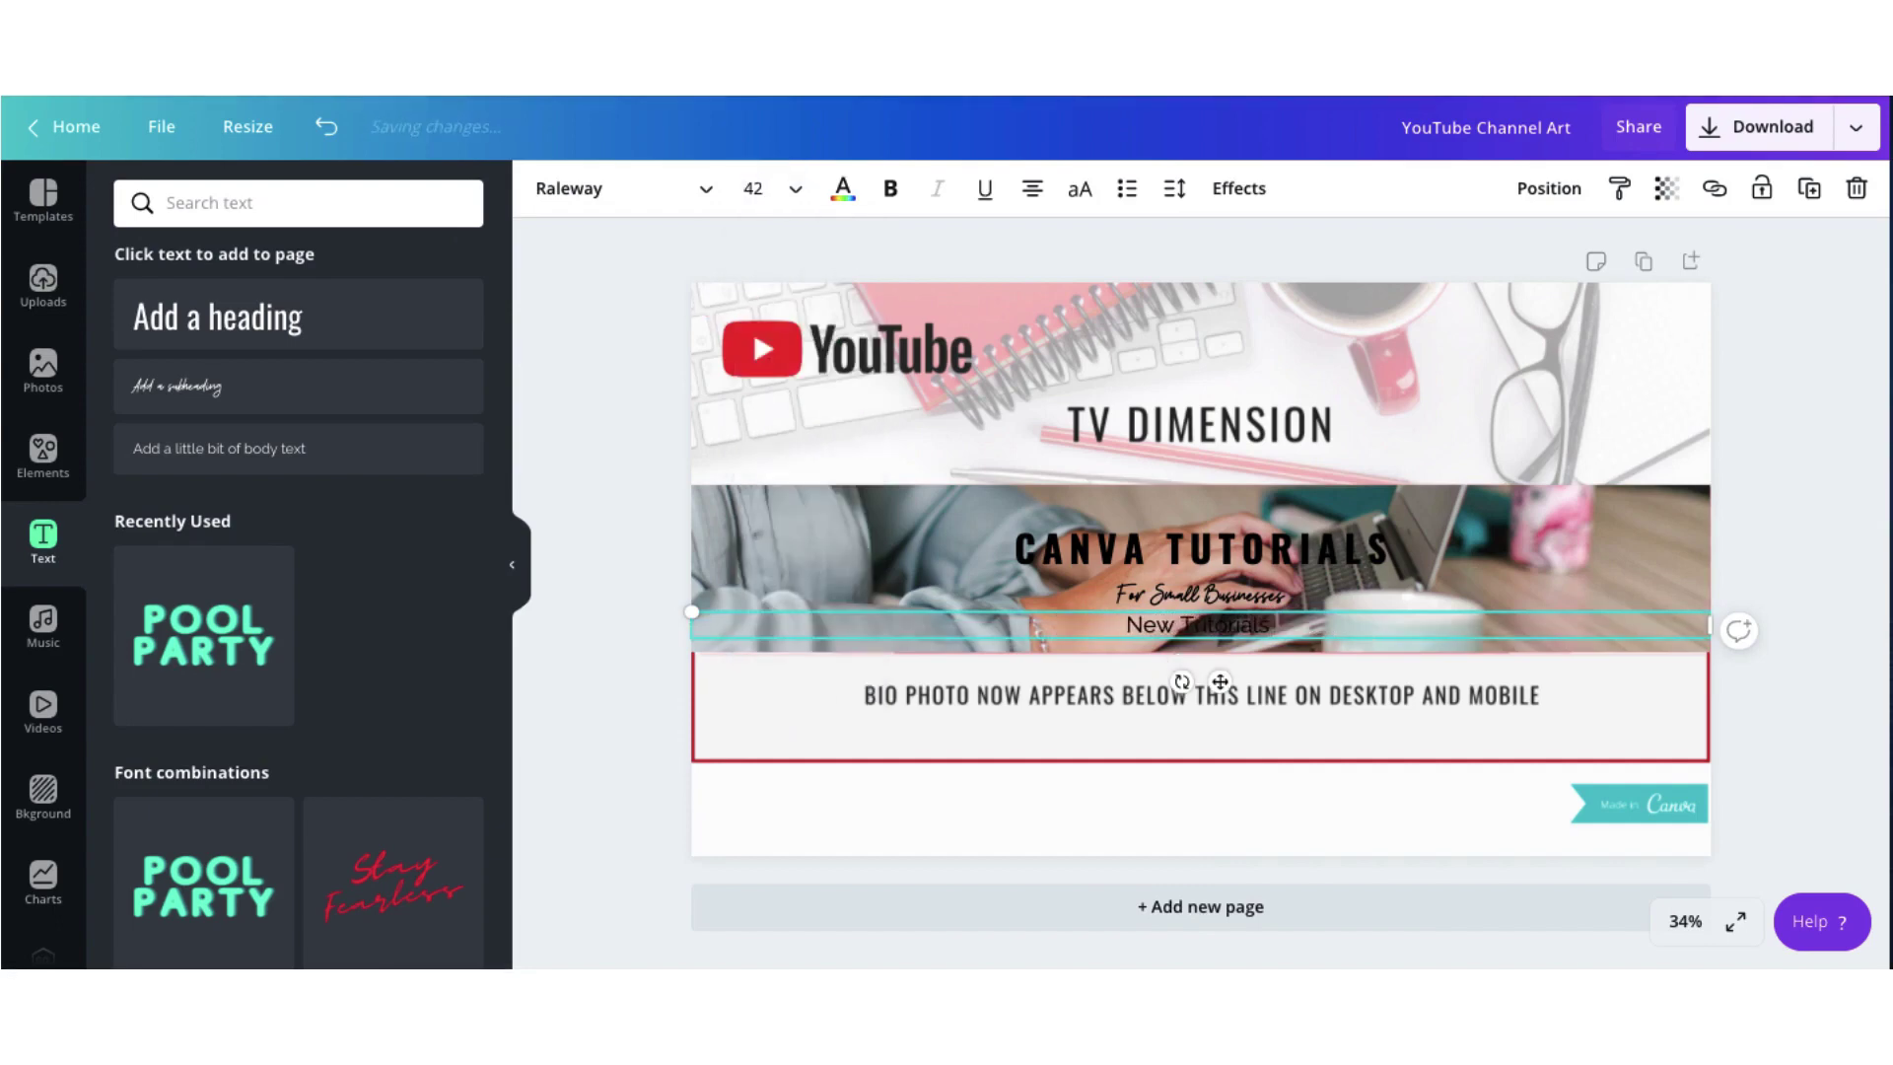
pyautogui.write(' Every Tuesday and Thursday')
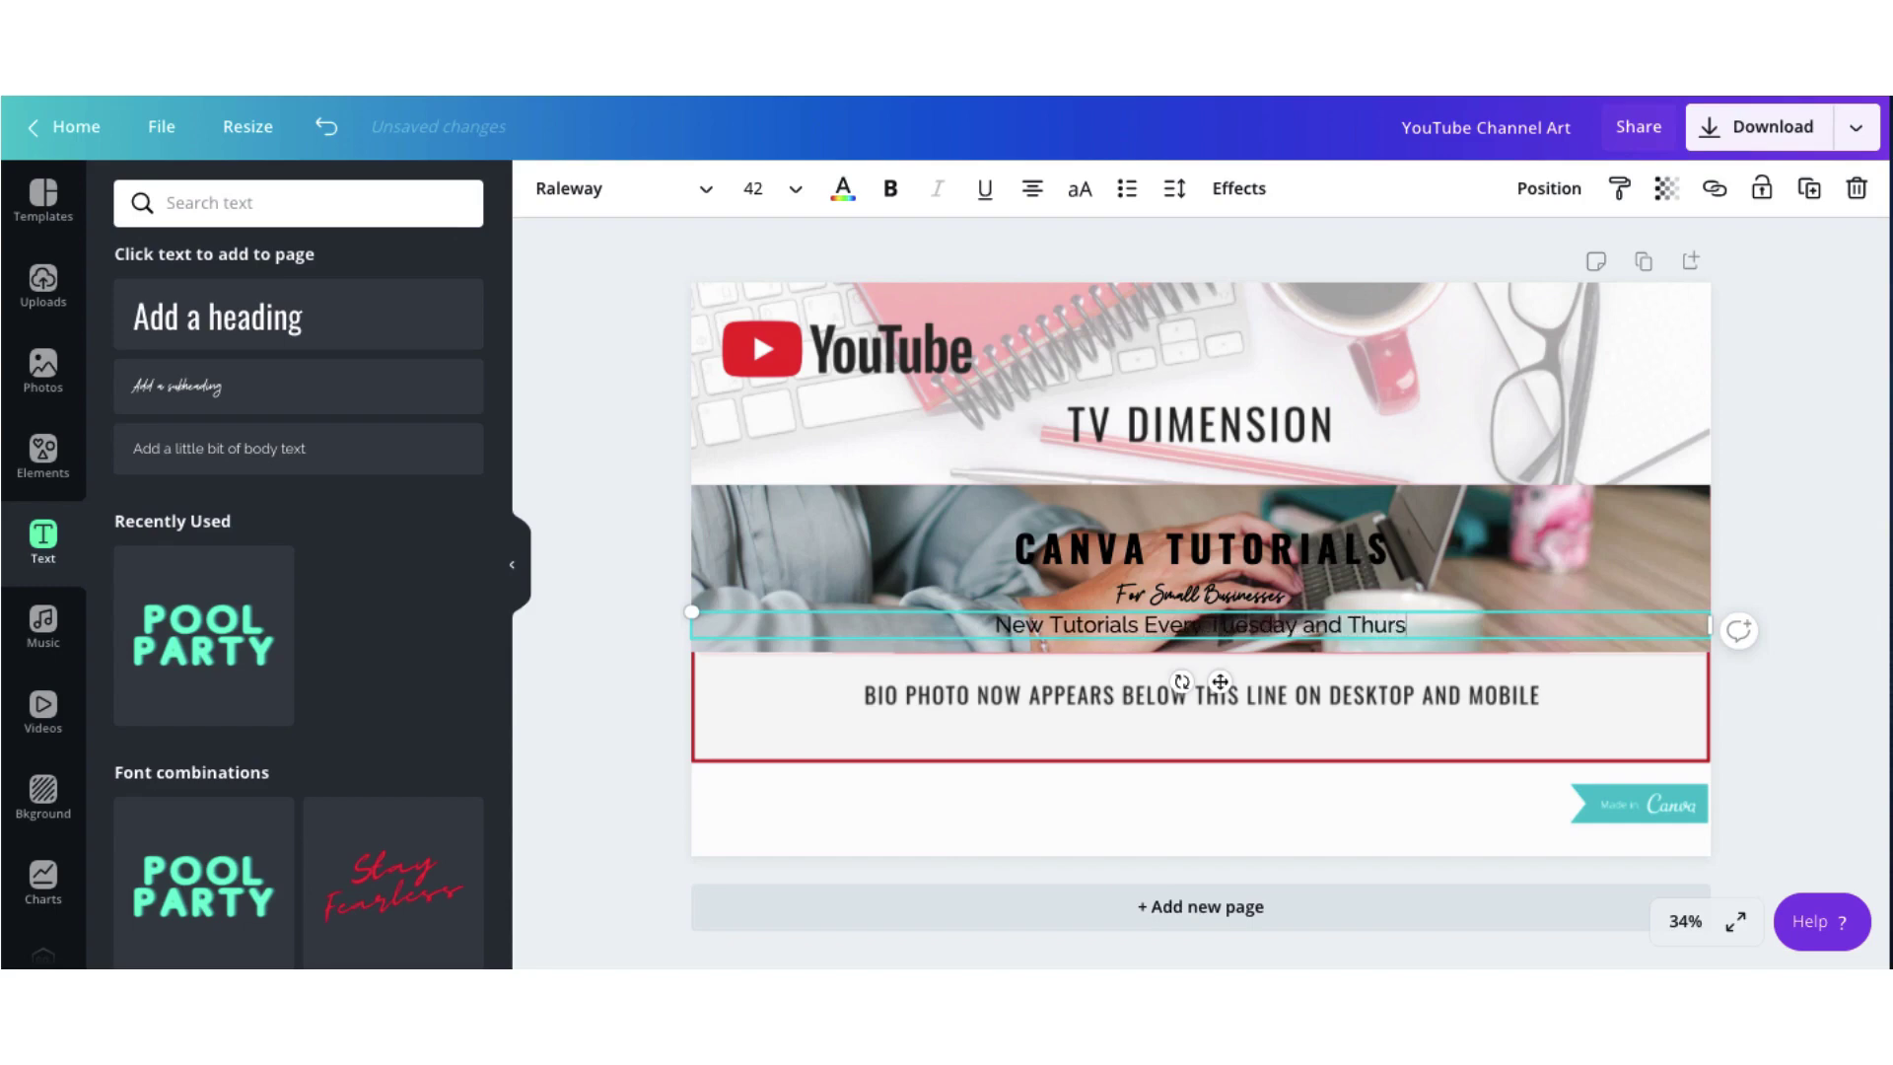
# Step: Darken the laptop photo by lowering its brightness
pyautogui.click(1602, 559)
pyautogui.click(712, 189)
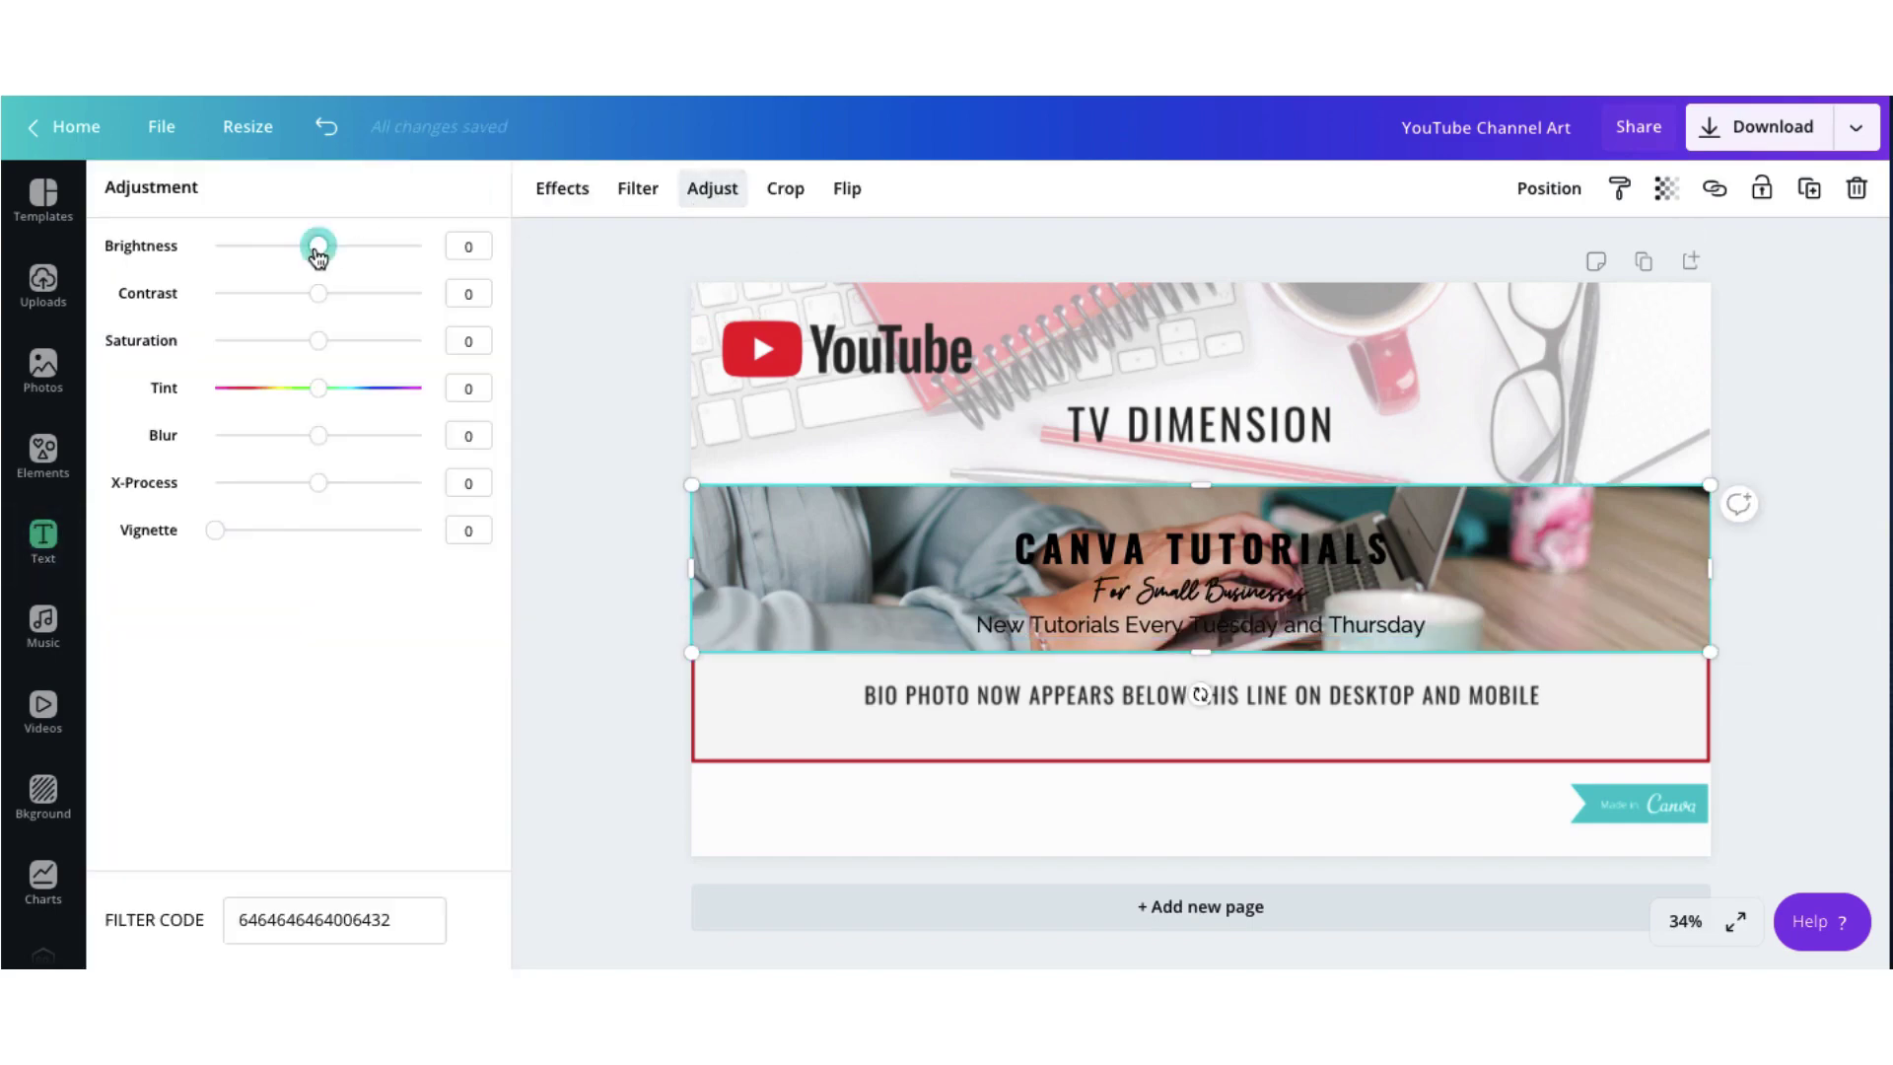
pyautogui.moveTo(316, 246); pyautogui.dragTo(275, 247)
# Step: Colour the heading, the subheading and the body text line white
pyautogui.click(1045, 542)
pyautogui.click(843, 188)
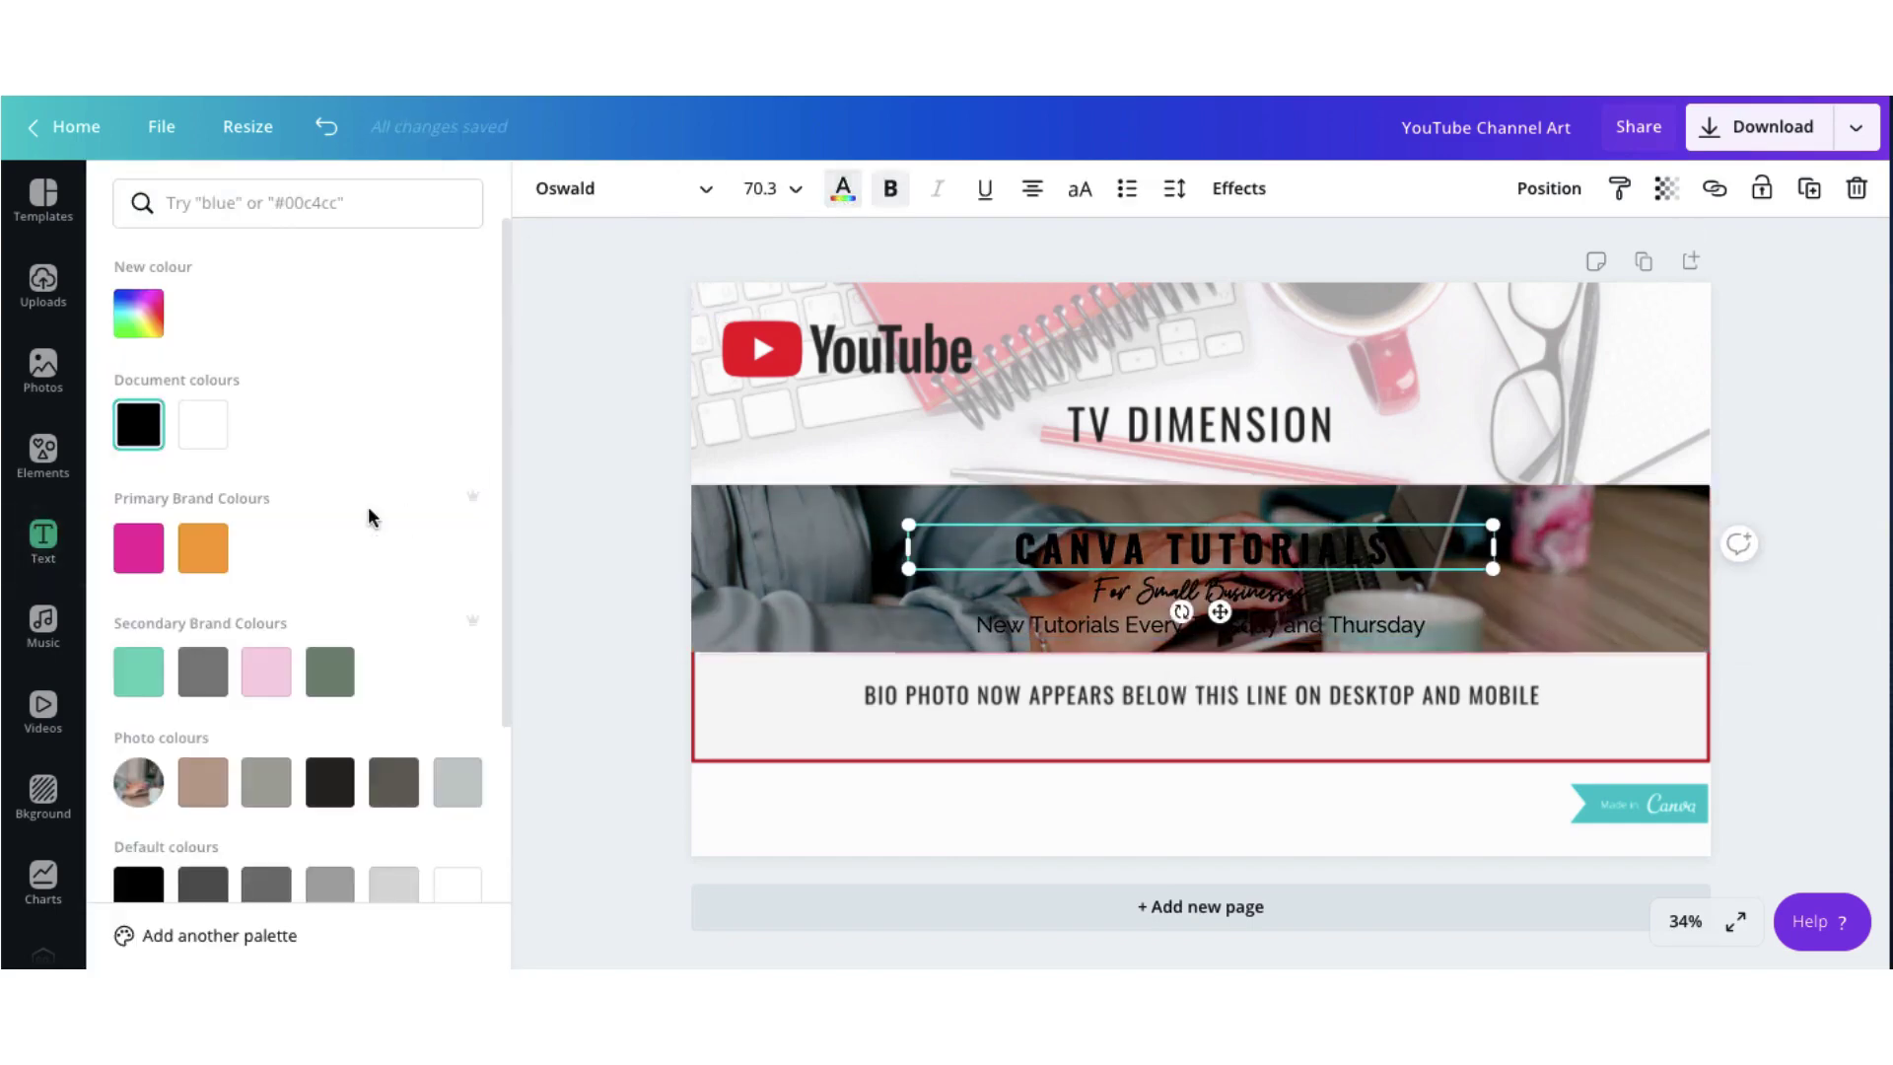
pyautogui.click(203, 424)
pyautogui.click(1198, 590)
pyautogui.click(203, 424)
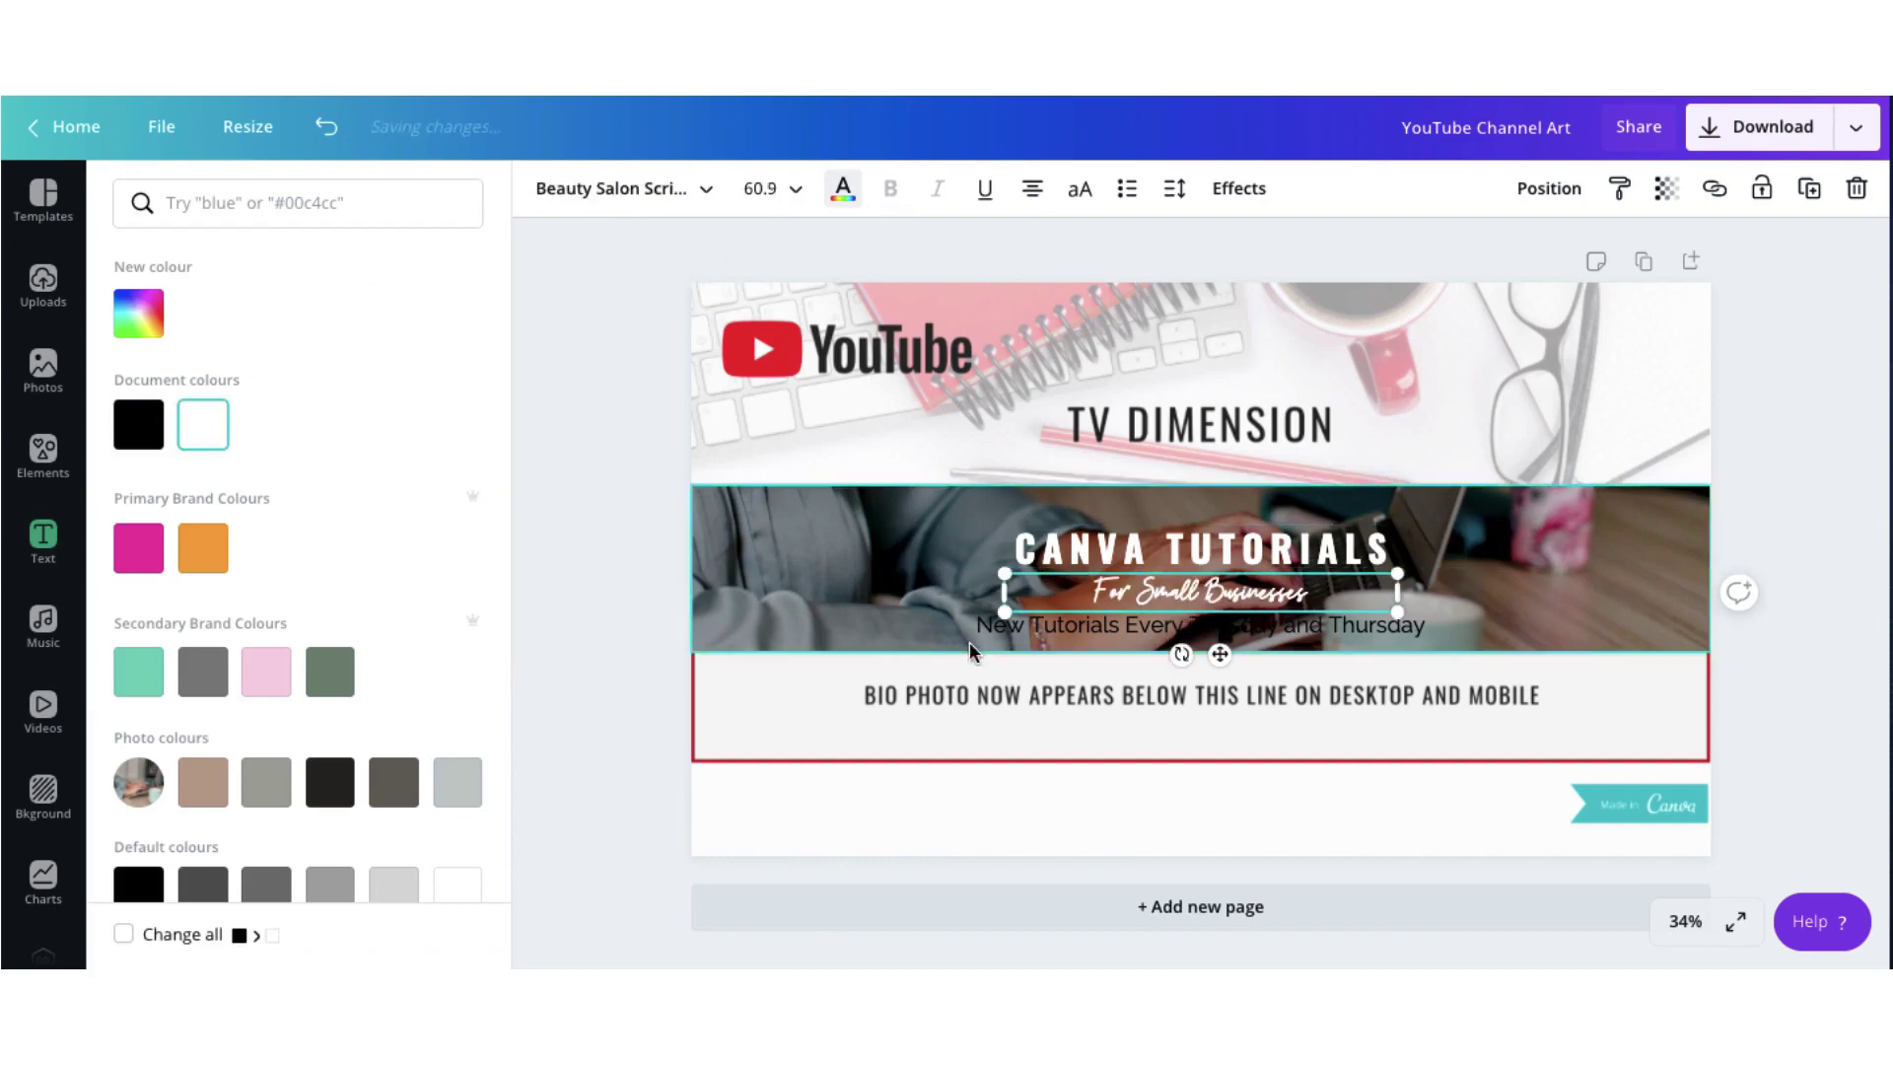
pyautogui.click(983, 628)
pyautogui.click(203, 424)
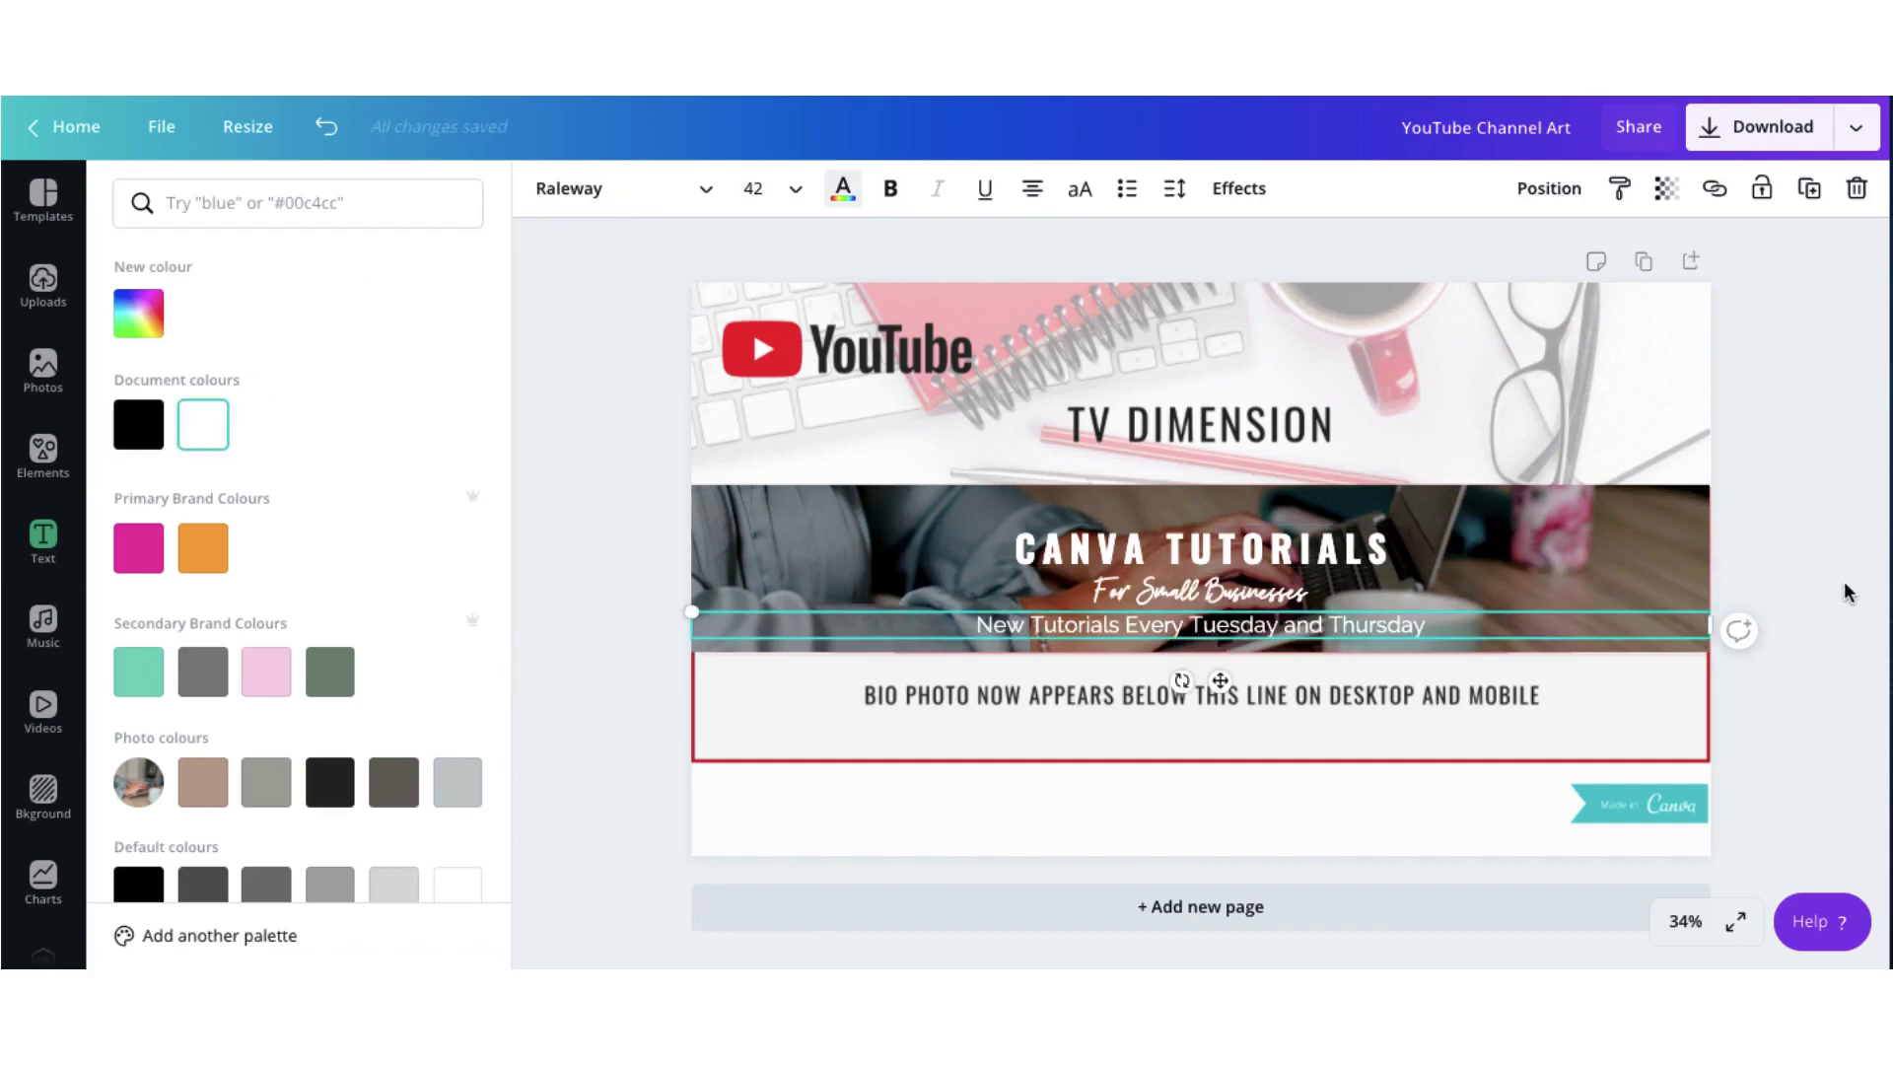
pyautogui.click(1839, 591)
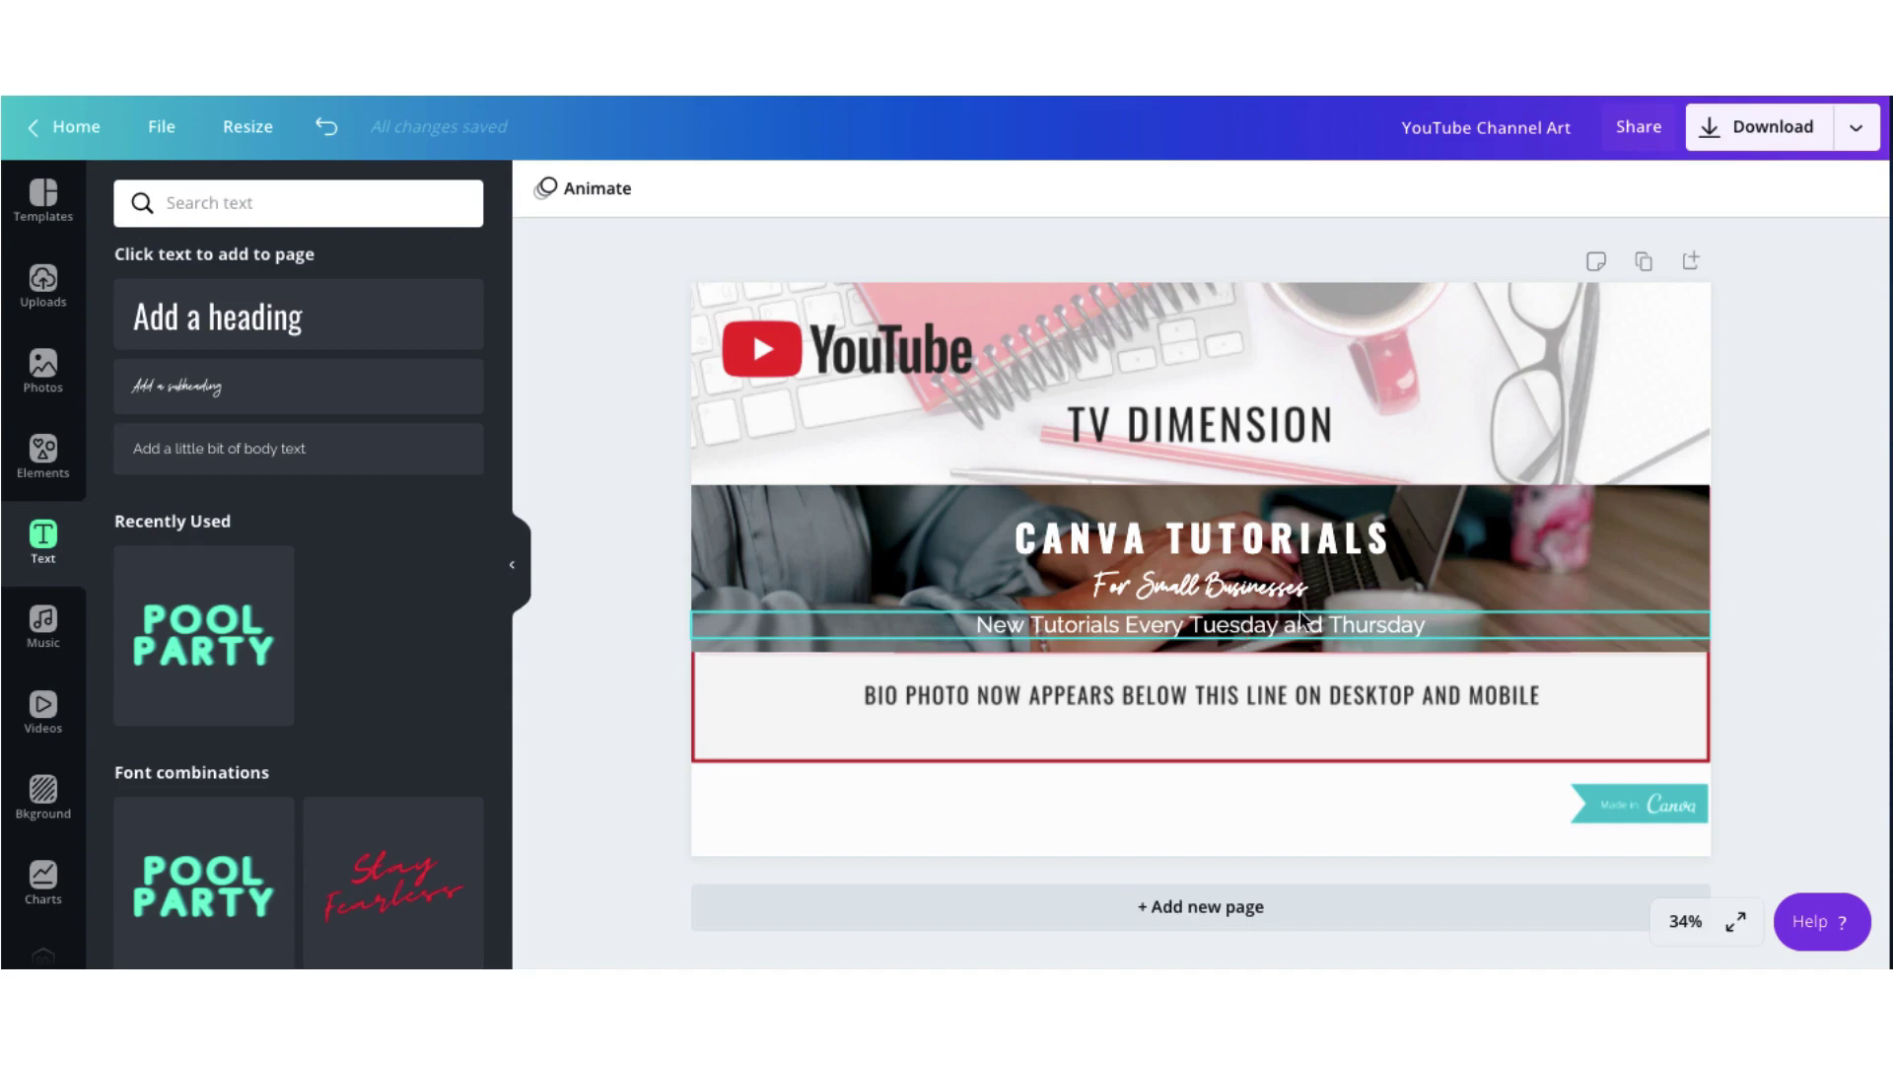
# Step: Compare the banner text with the guide's device areas by fading the laptop photo to 33 and making it opaque again
pyautogui.click(1583, 533)
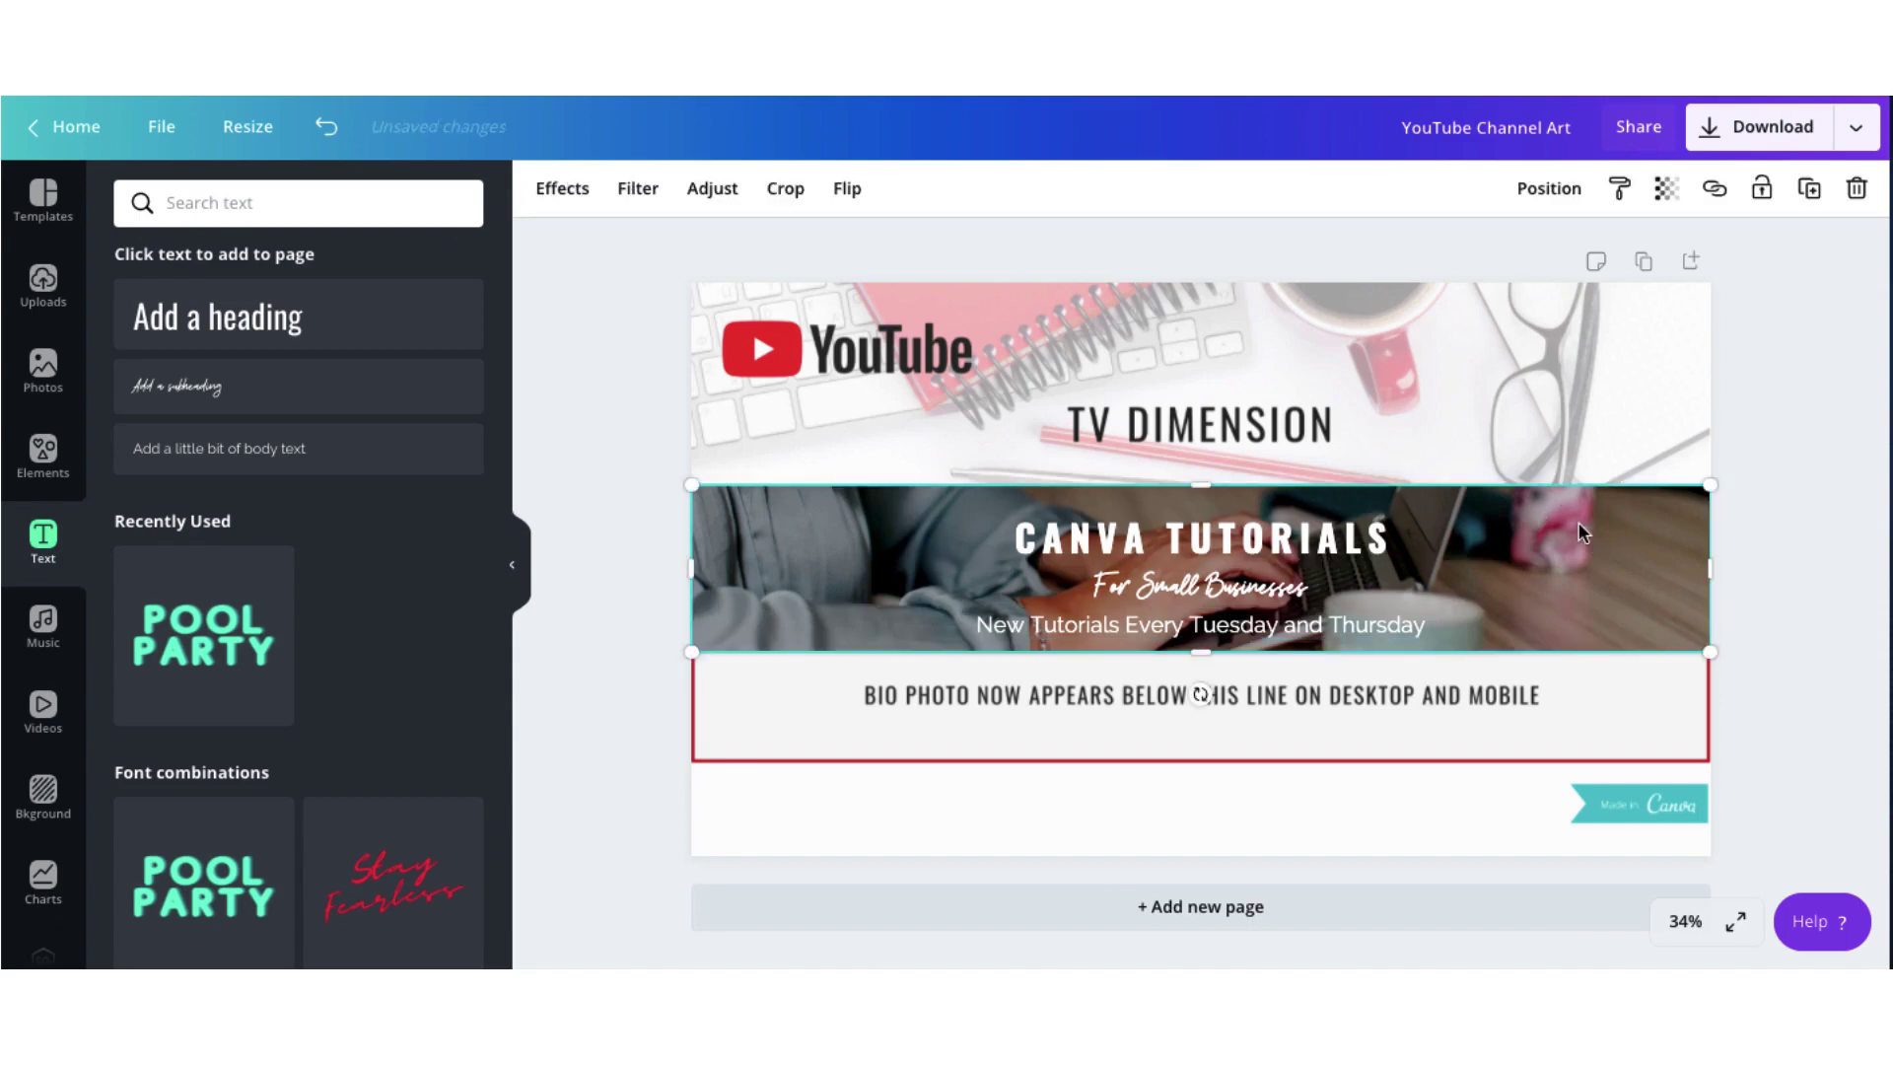
pyautogui.click(1668, 190)
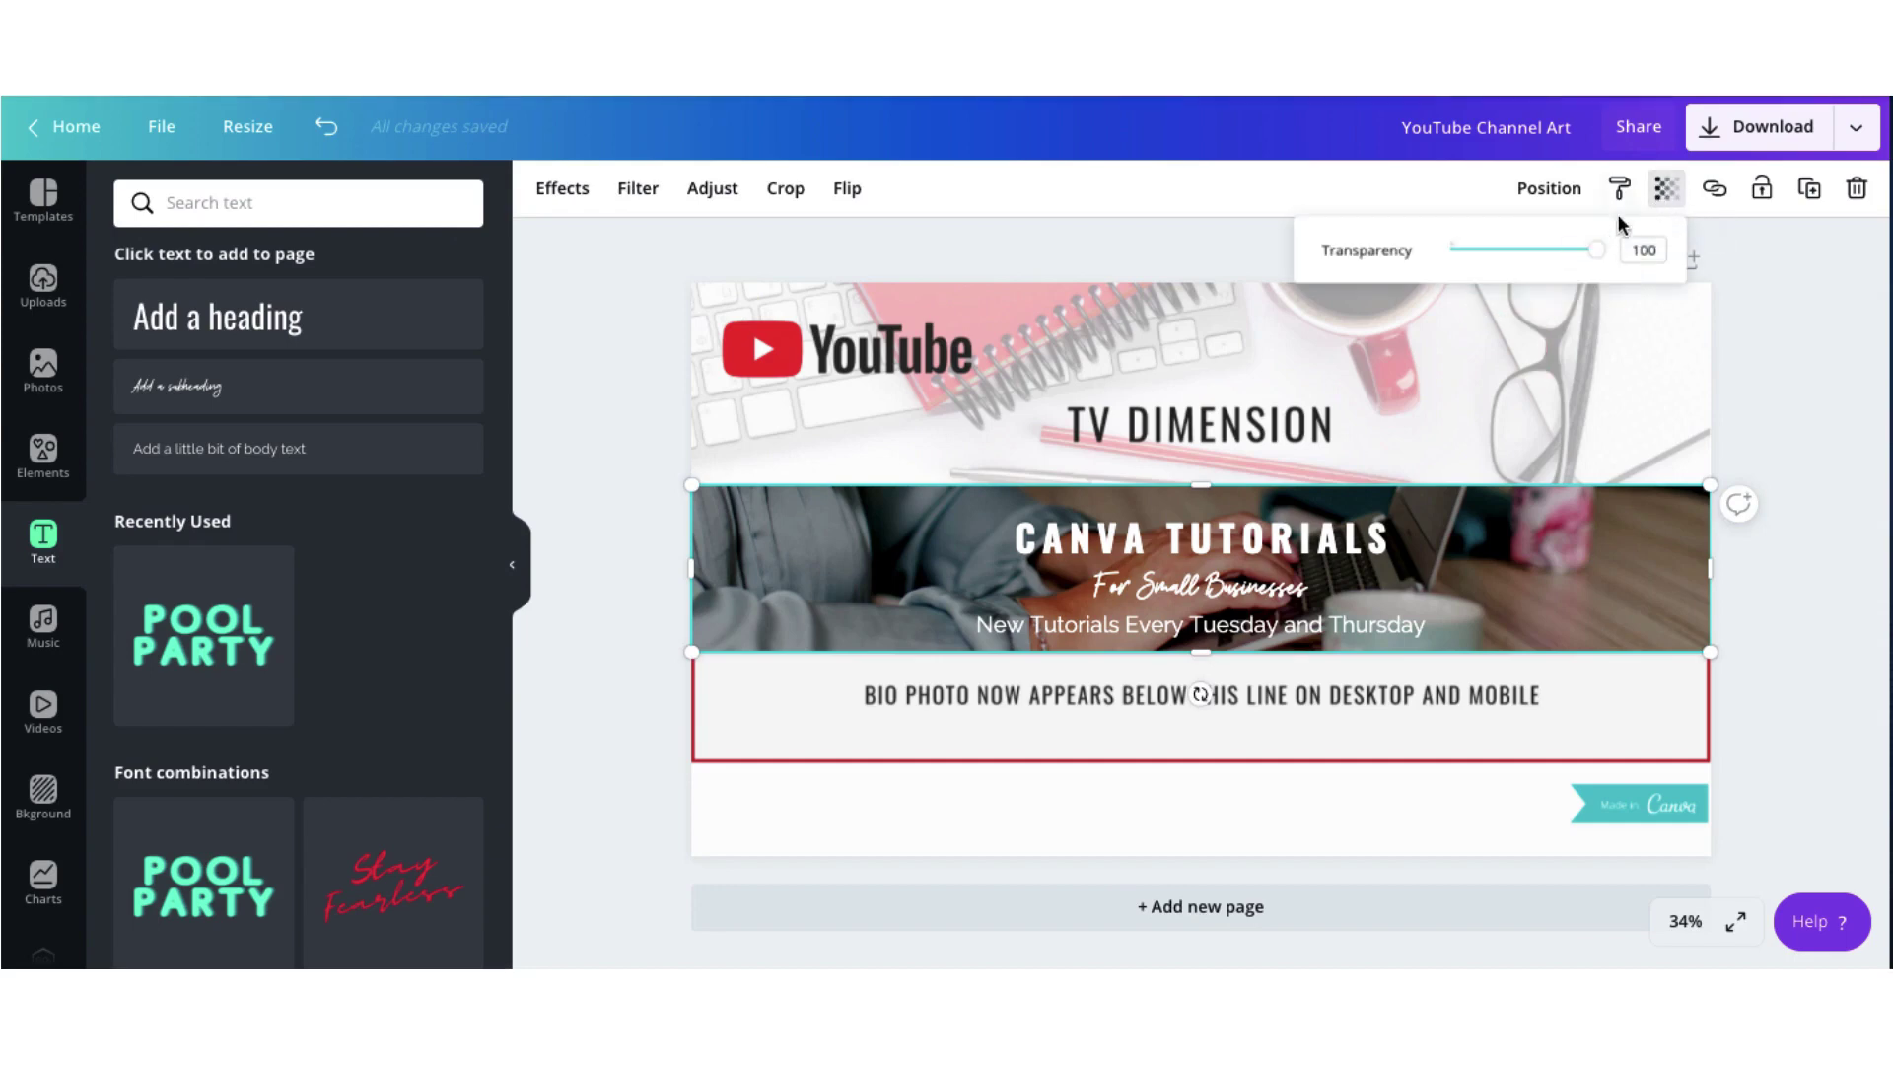
pyautogui.moveTo(1599, 259); pyautogui.dragTo(1498, 254)
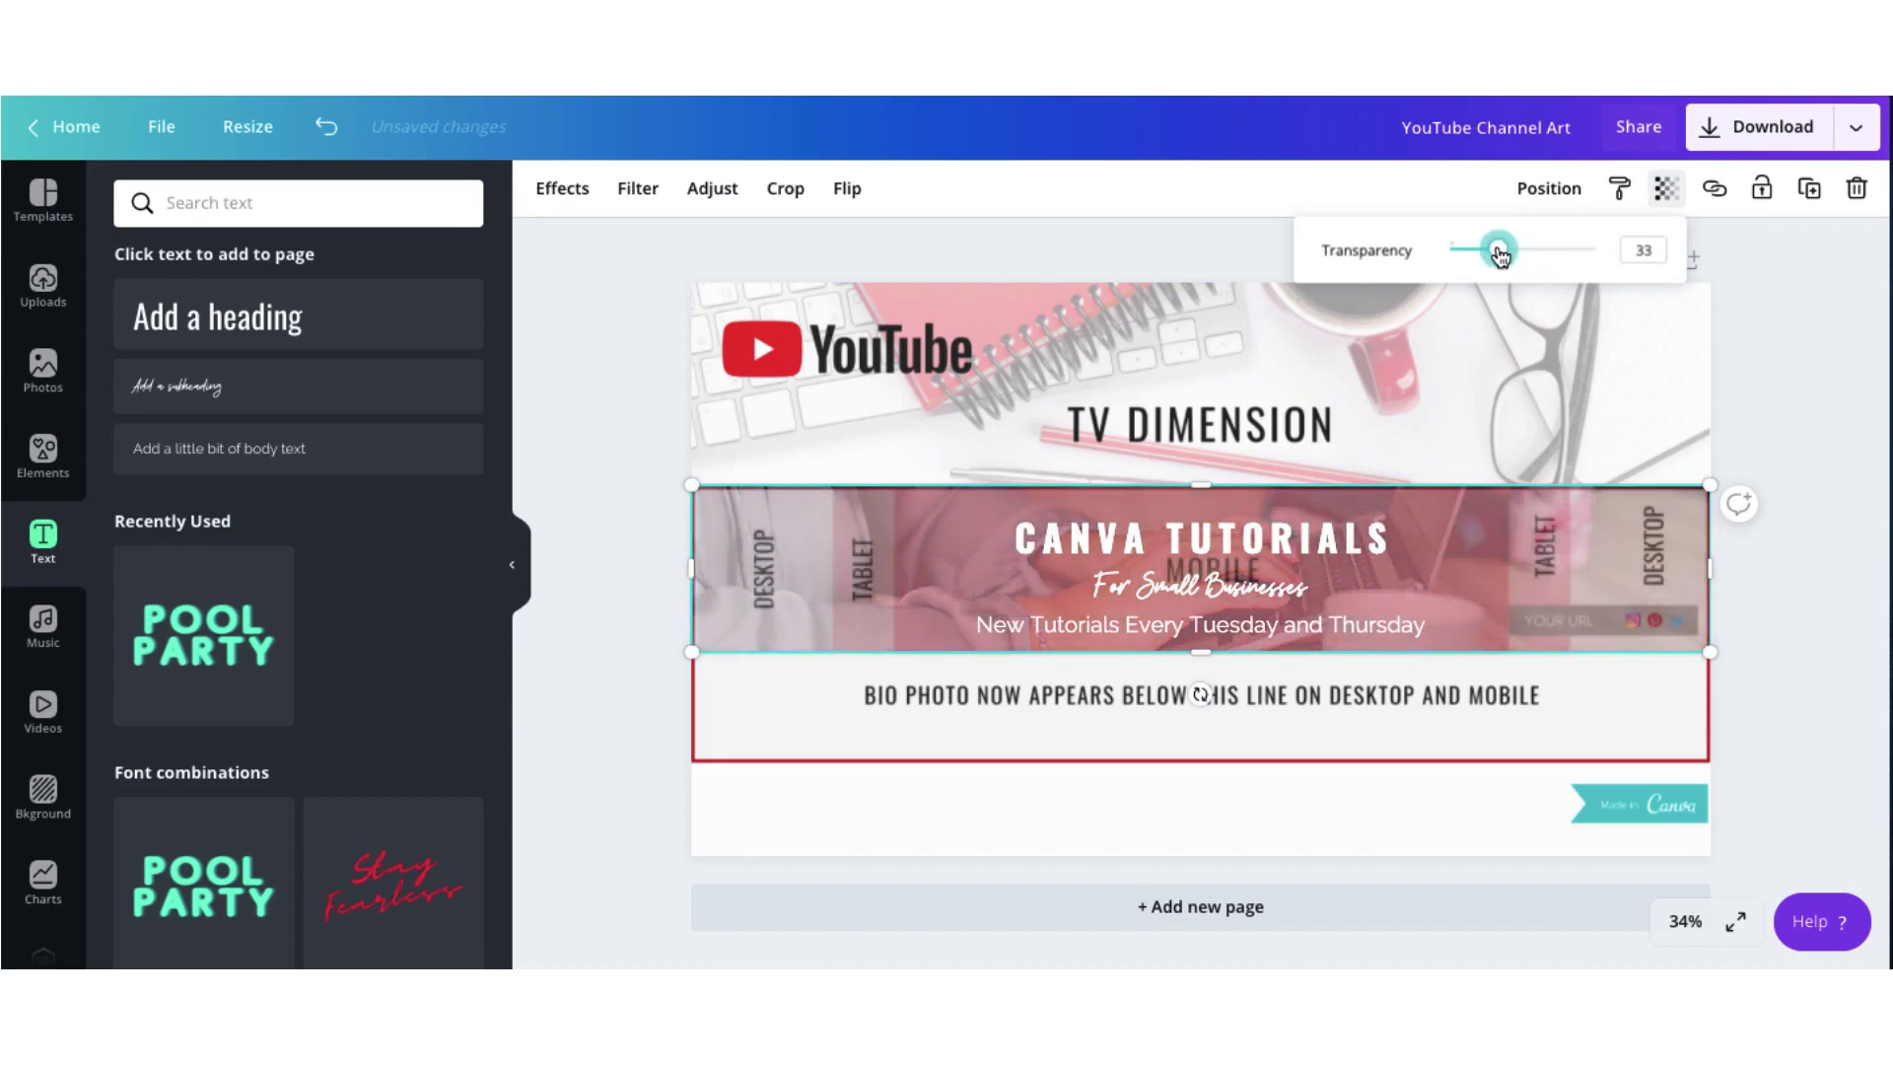
pyautogui.click(1498, 557)
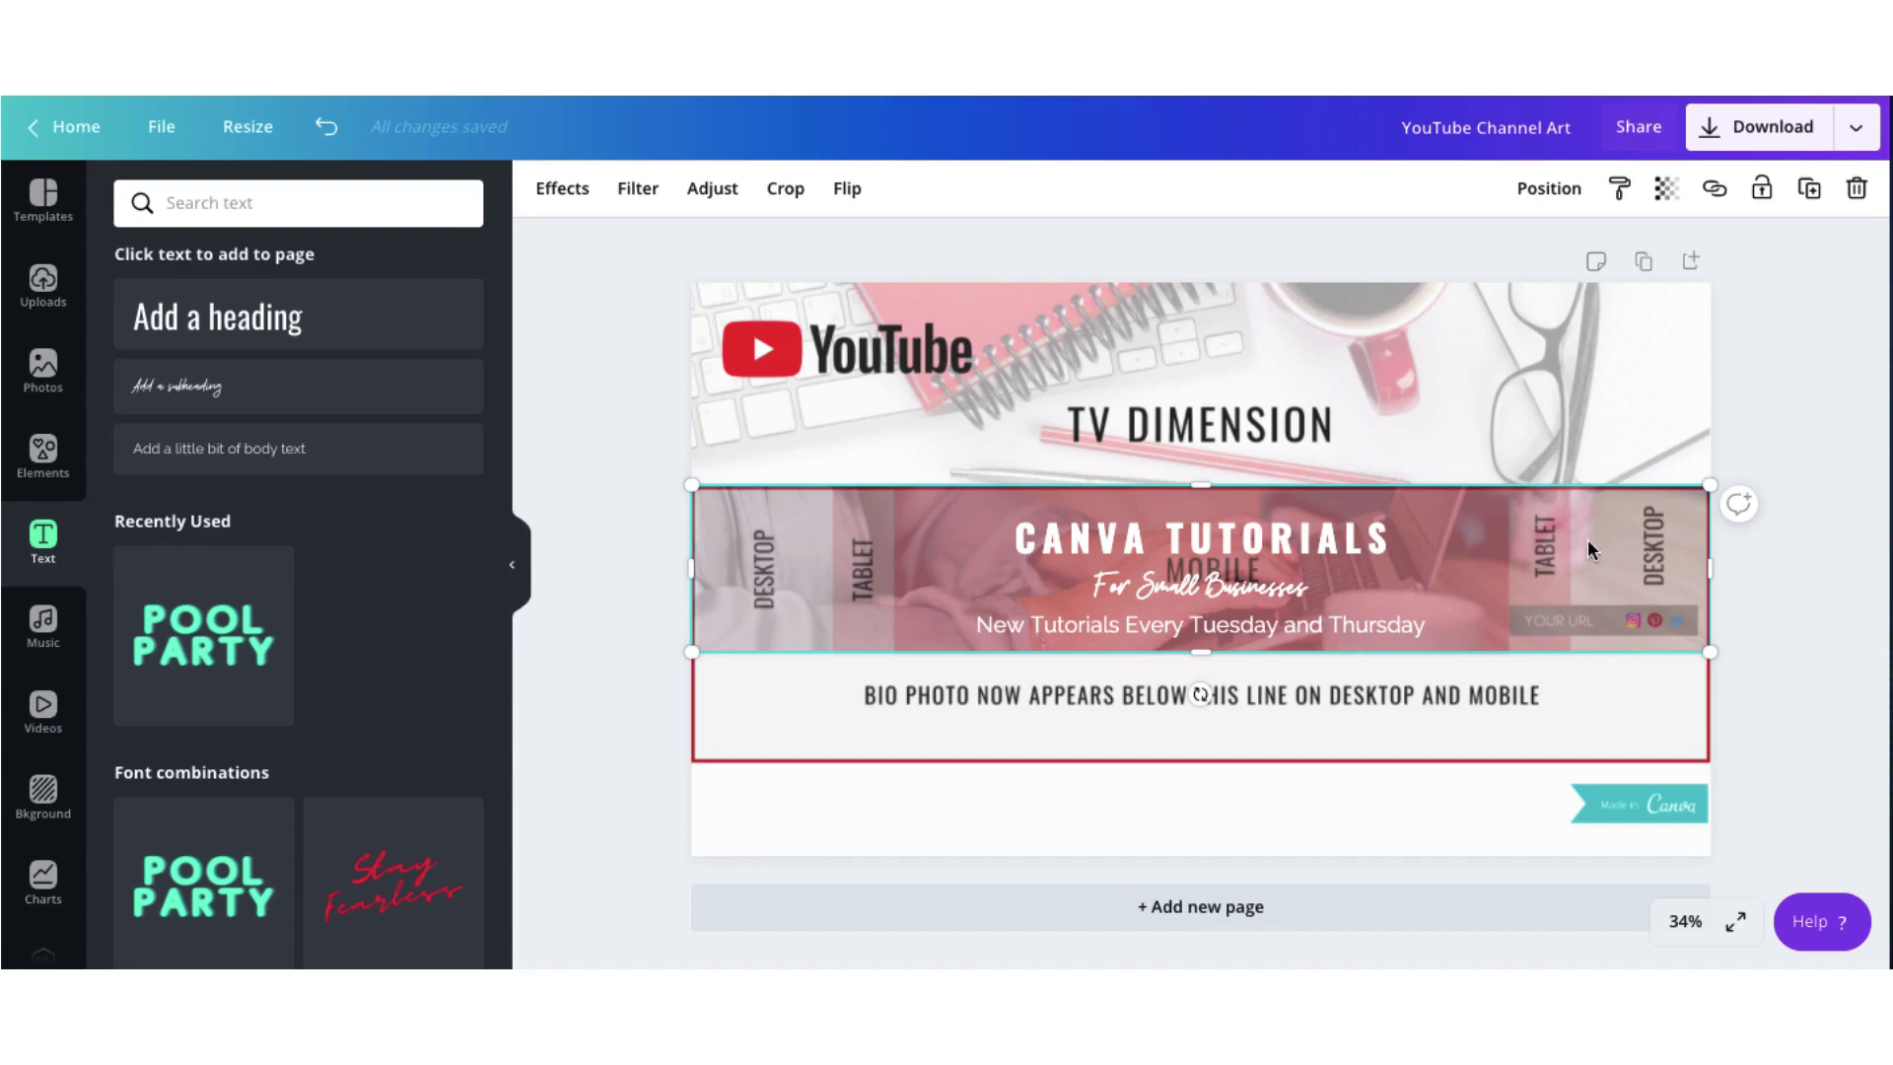
pyautogui.click(1666, 188)
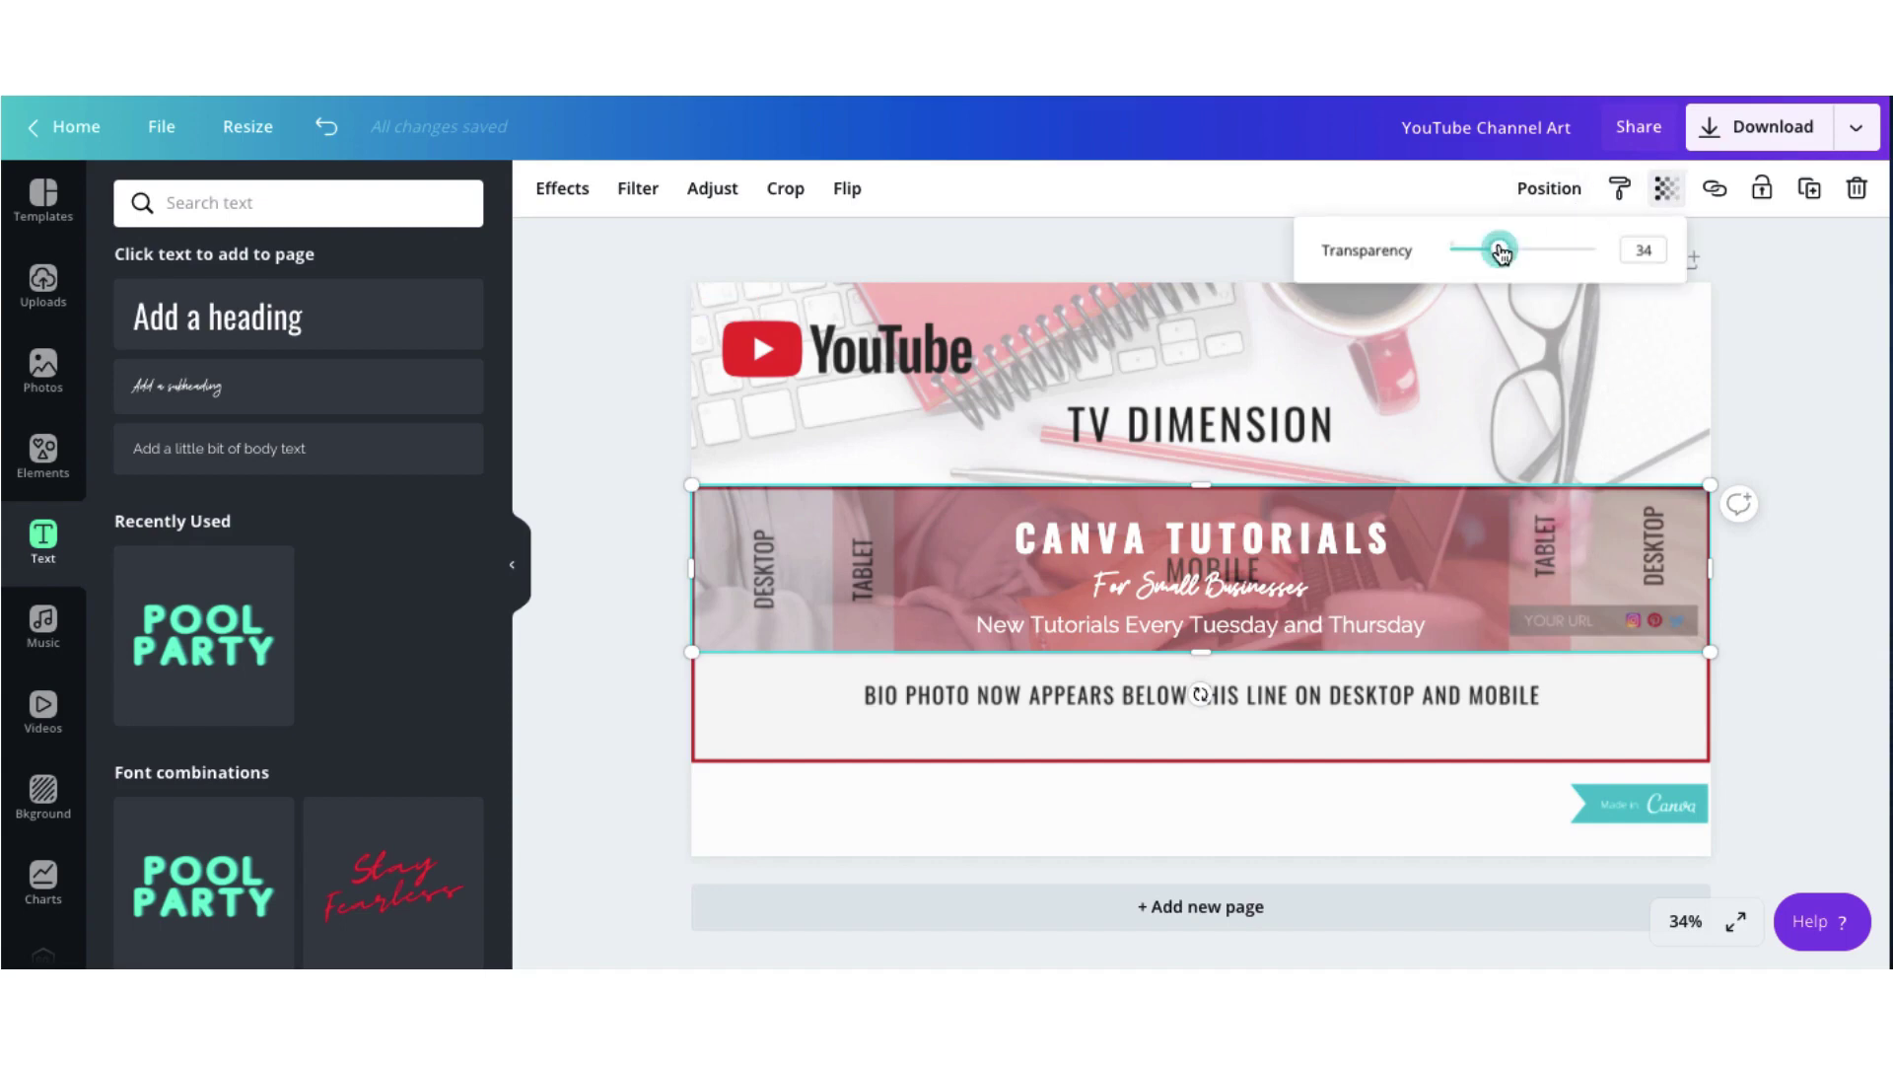
pyautogui.moveTo(1501, 255); pyautogui.dragTo(1564, 254)
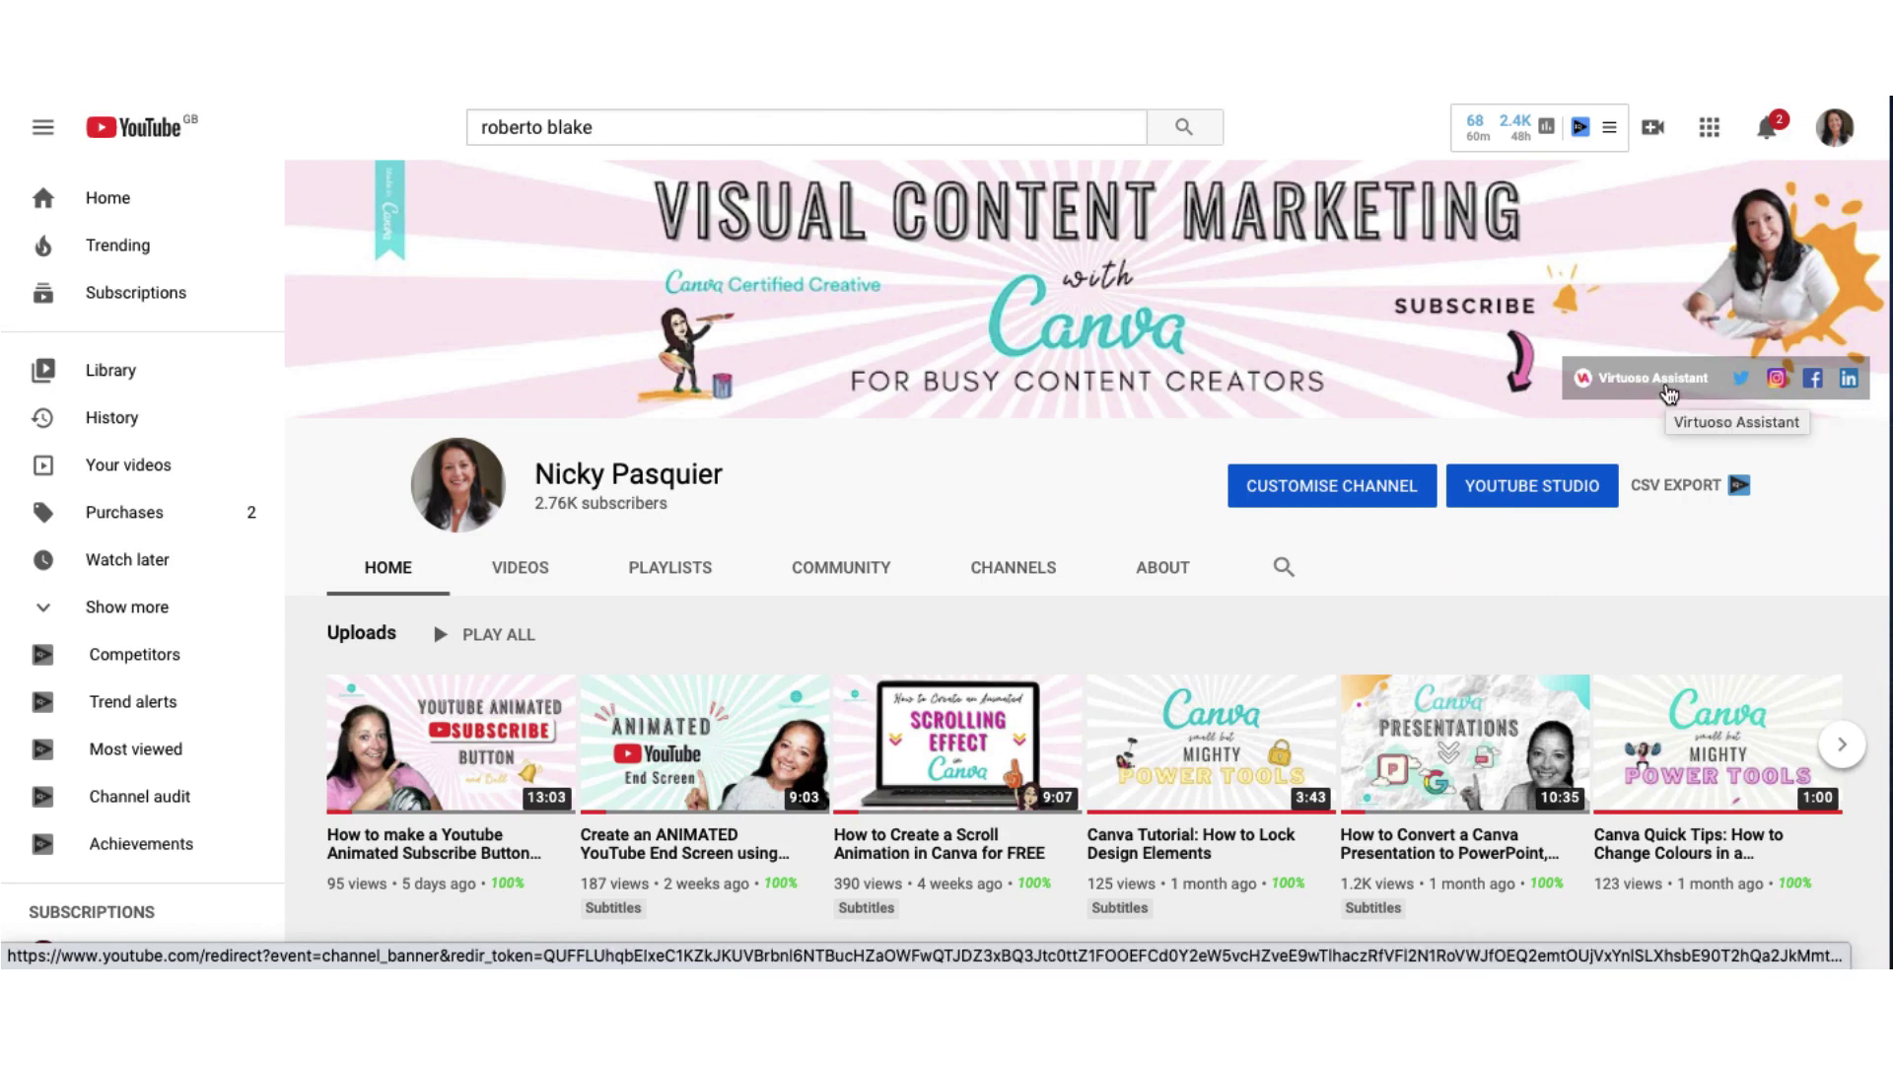
# Step: On the YouTube channel page, open the custom links for editing and add two blank link rows
pyautogui.click(1385, 506)
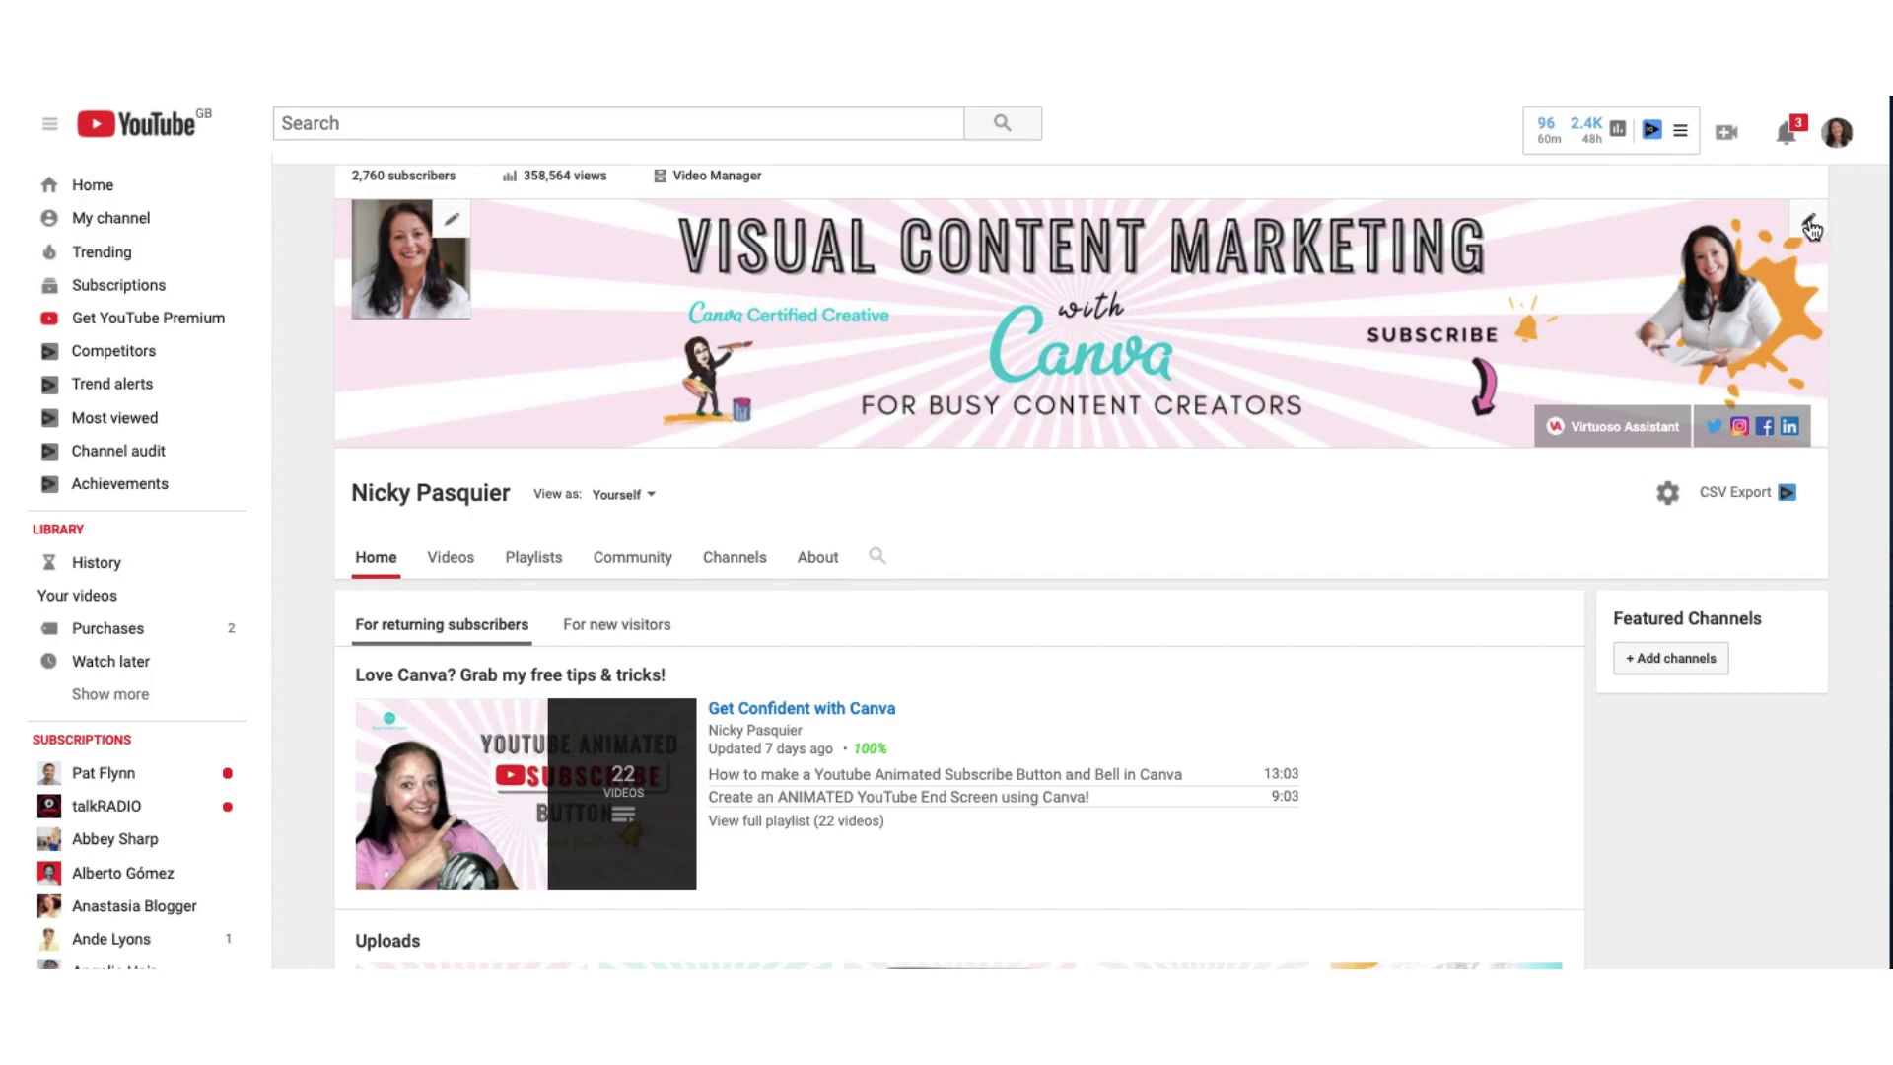
pyautogui.click(1810, 226)
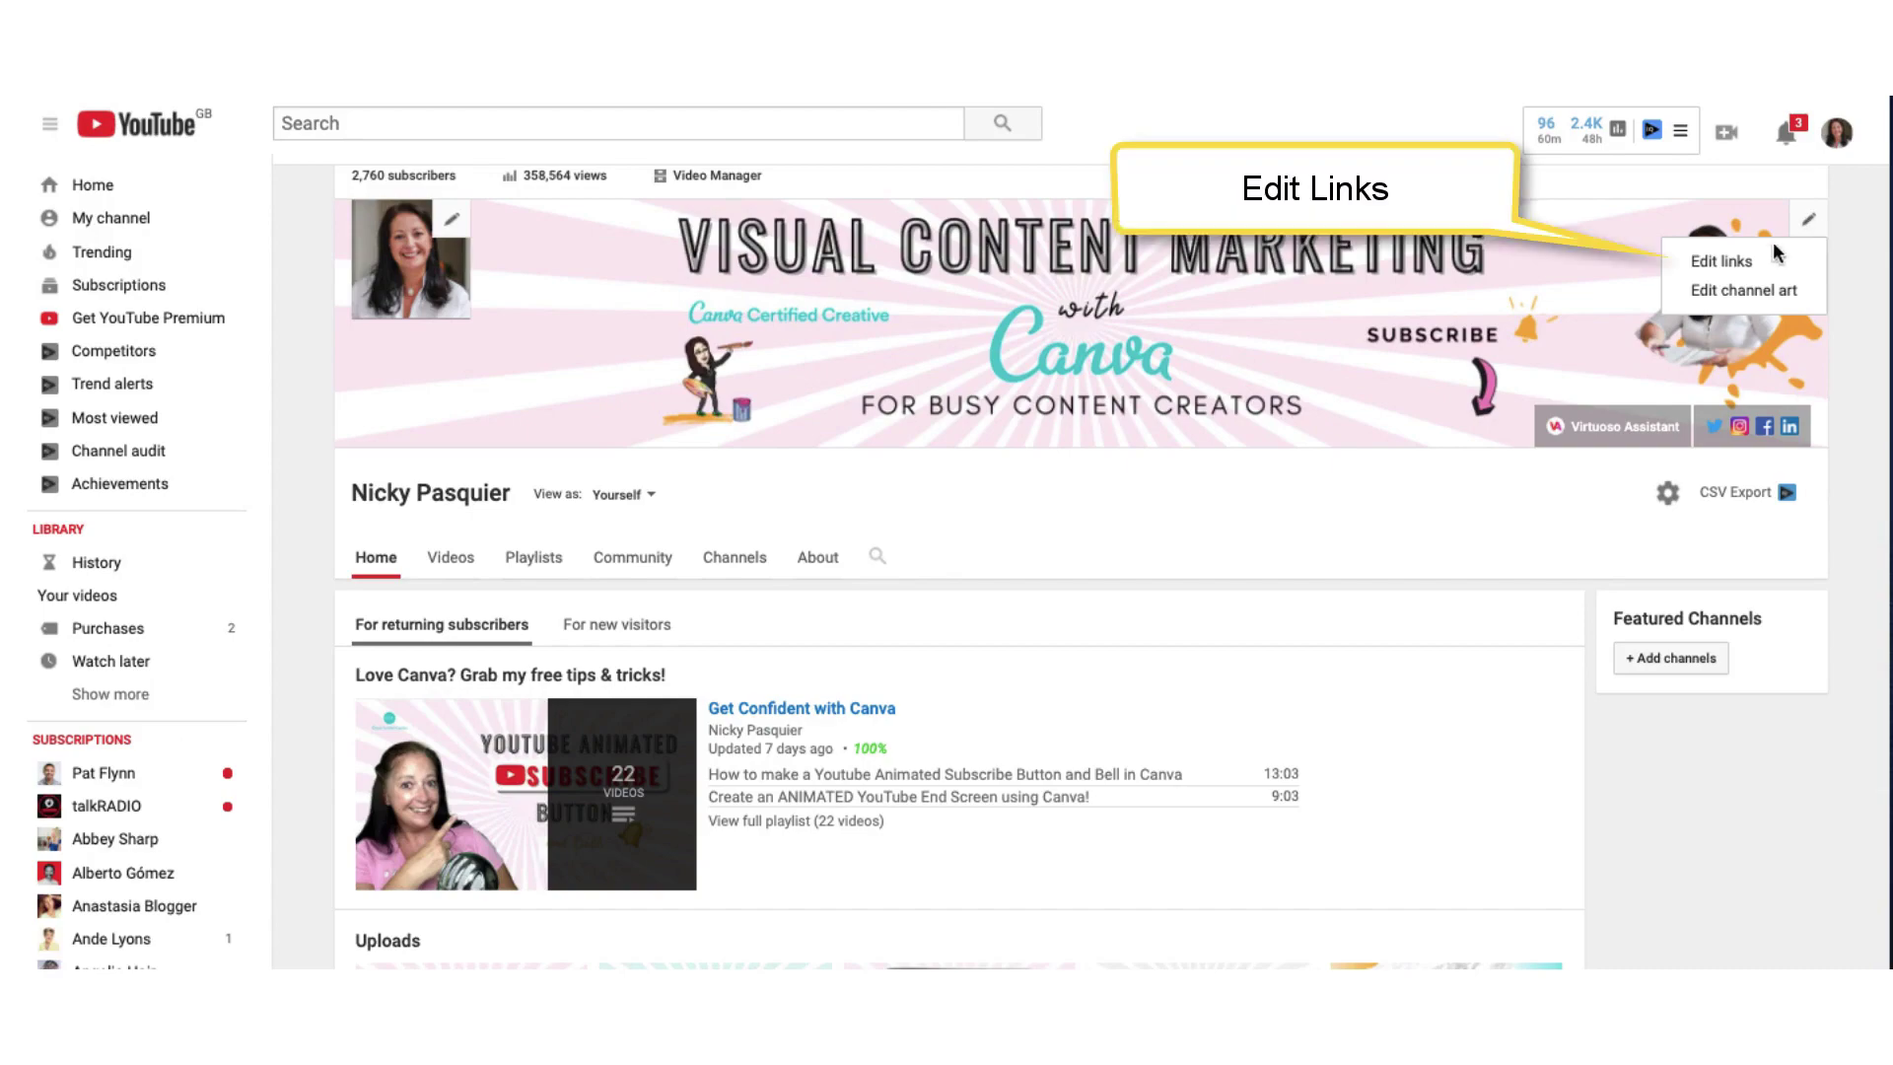
pyautogui.click(1721, 263)
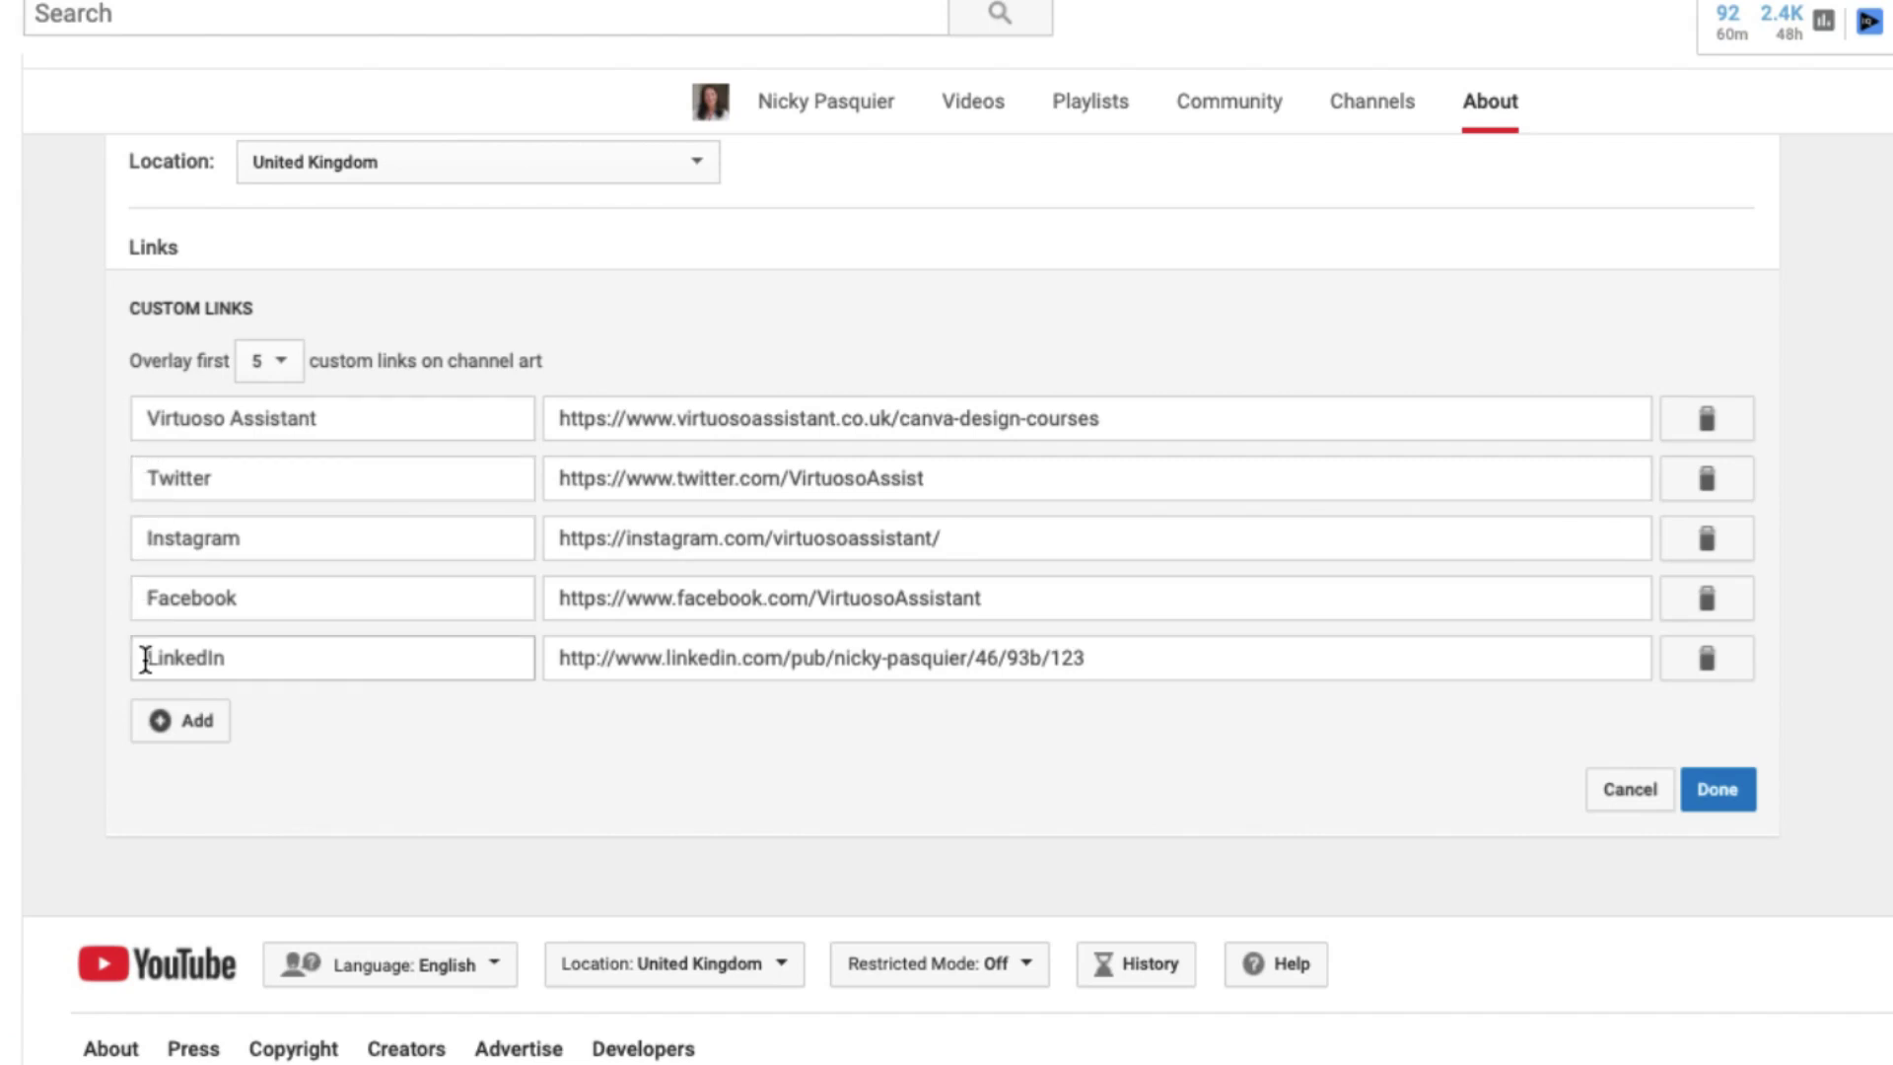
pyautogui.click(165, 728)
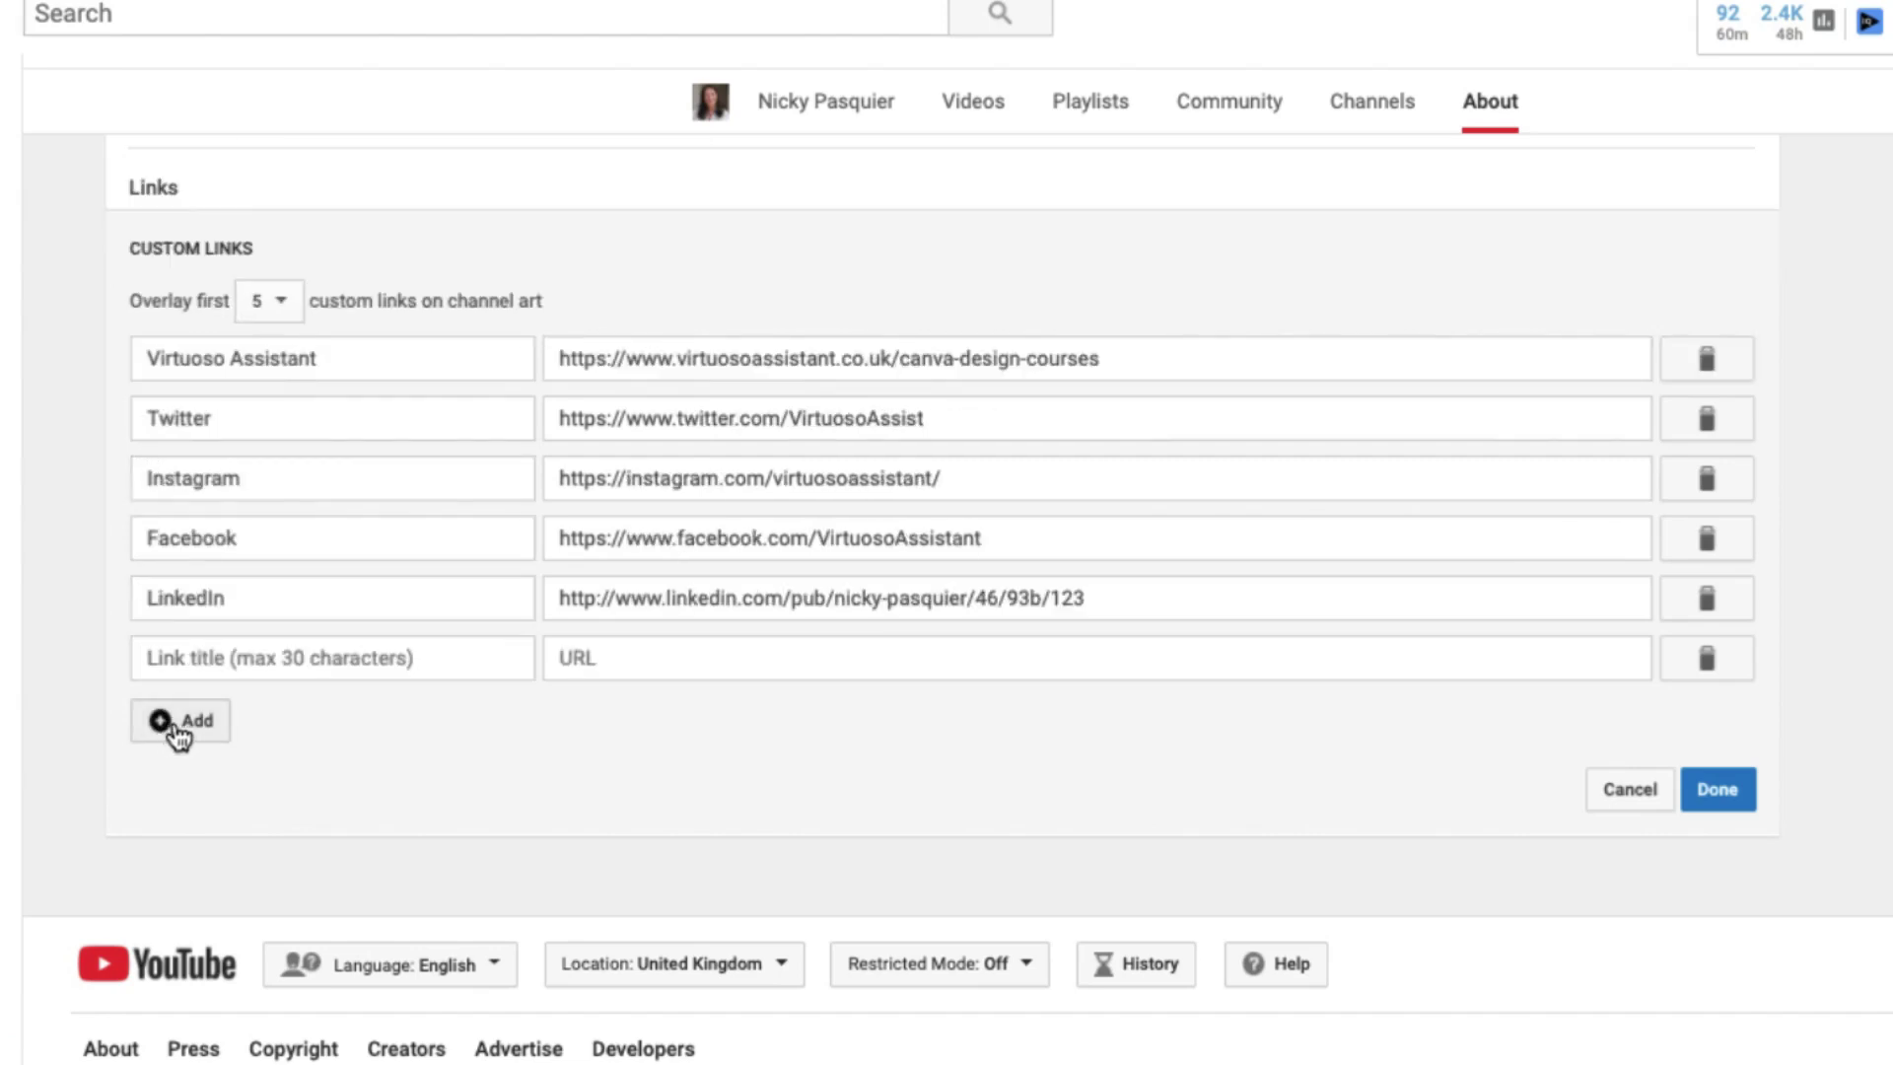
pyautogui.click(196, 726)
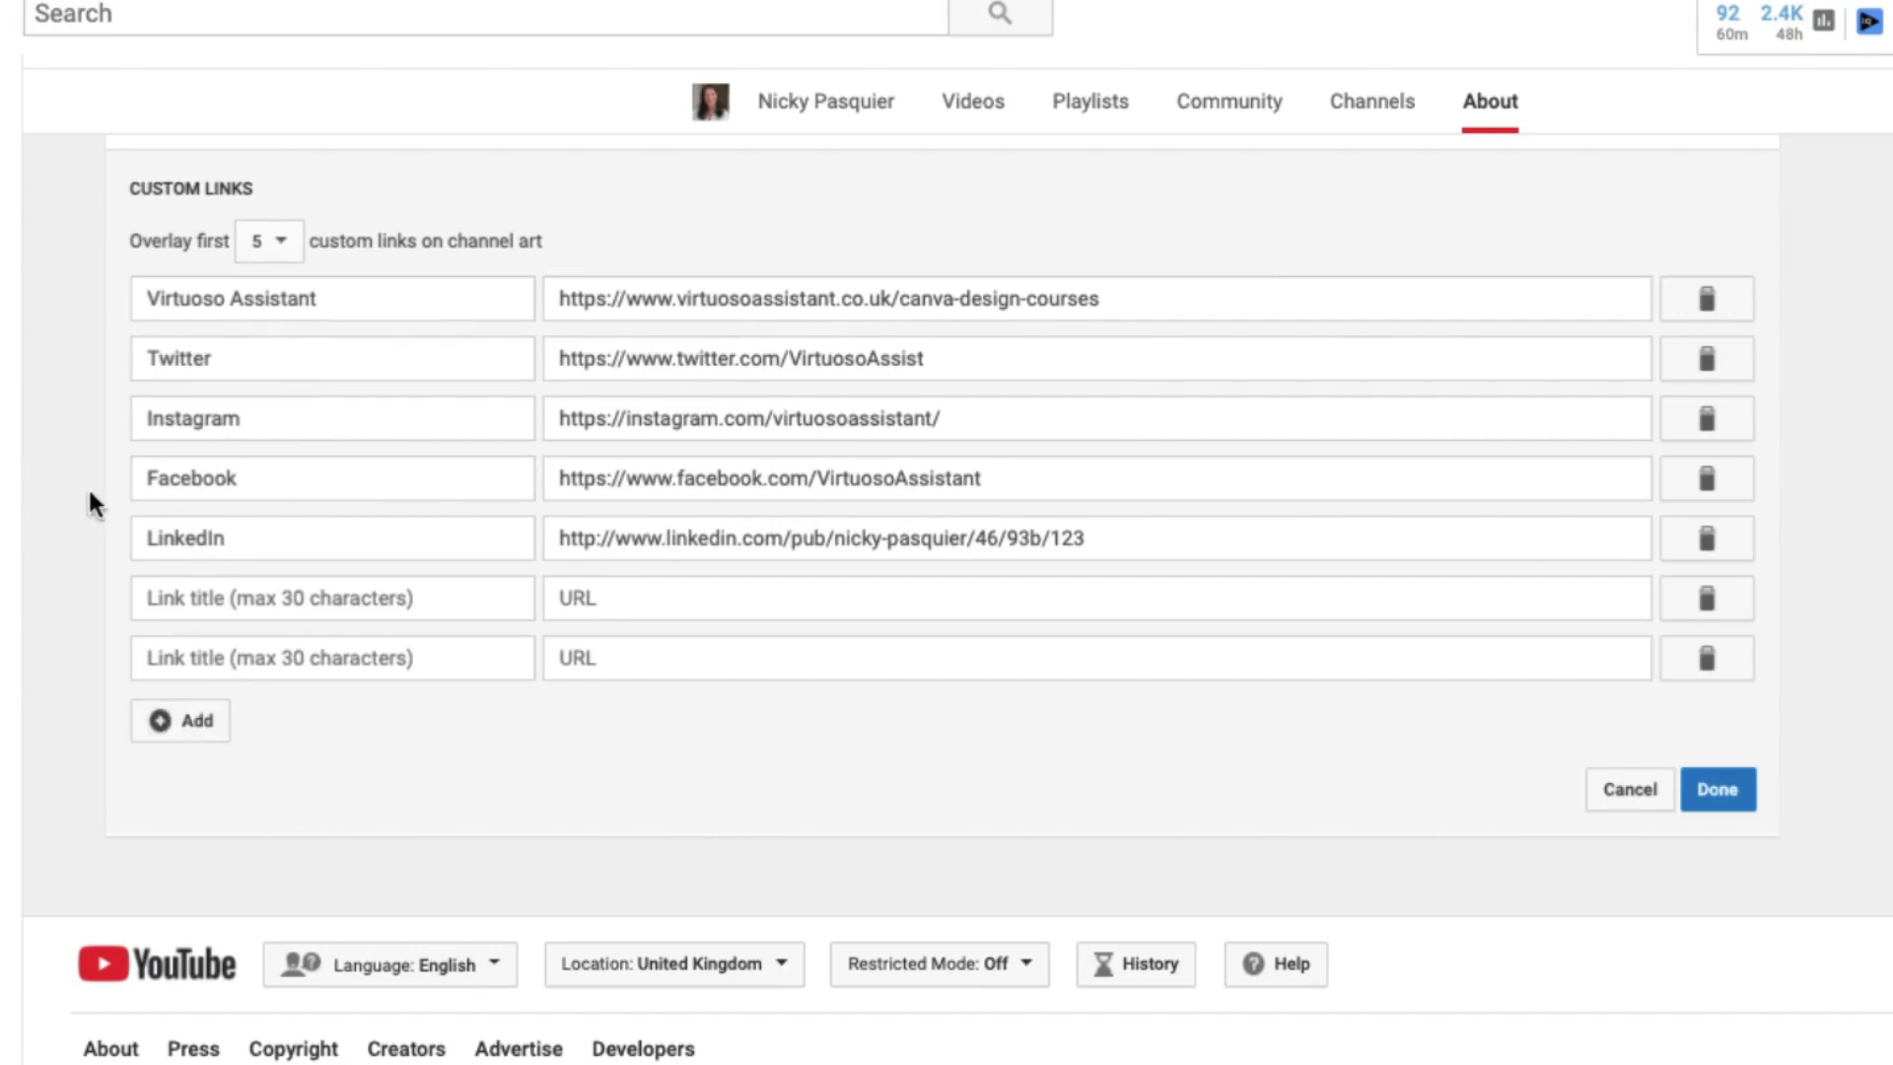
# Step: Replace the first custom link's title with "Buy Canva Templates"
pyautogui.scroll(3, 362, 543)
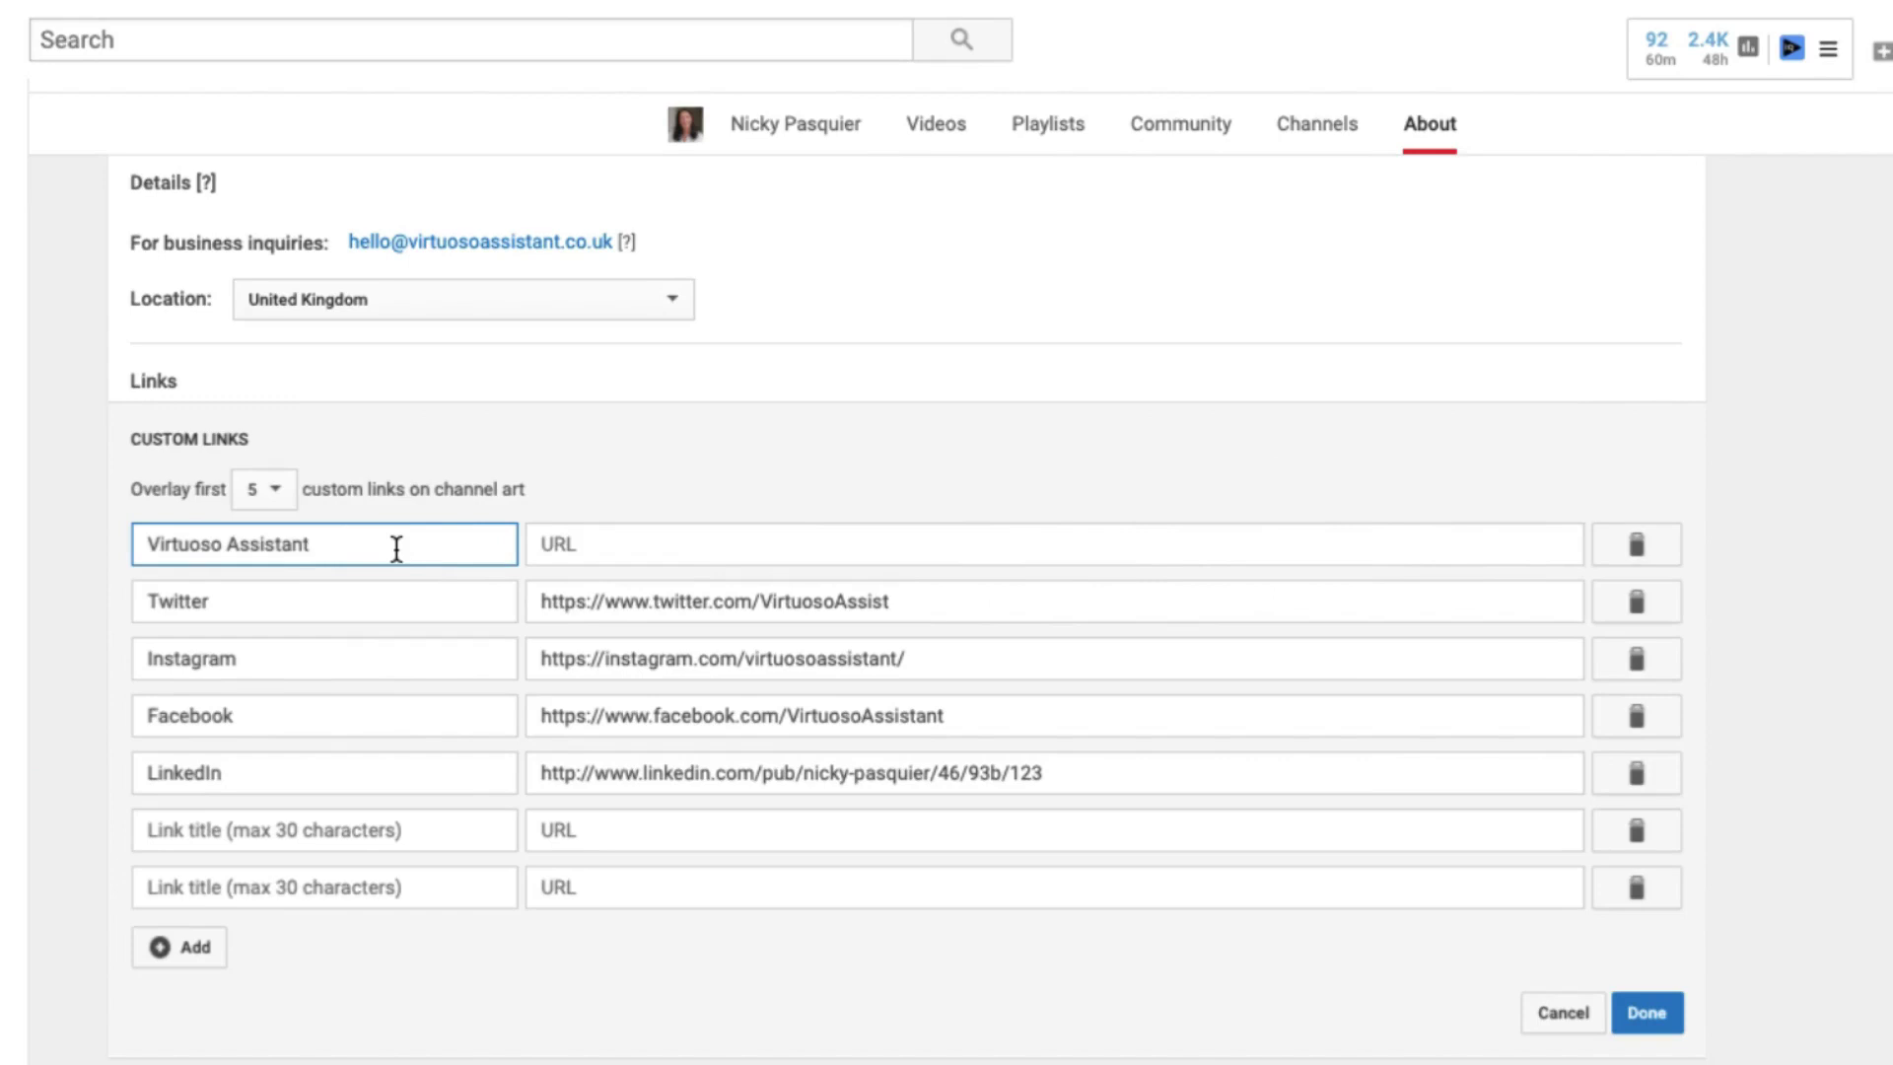
pyautogui.moveTo(396, 548); pyautogui.dragTo(135, 542)
pyautogui.write('Buy Canva Templates')
pyautogui.click(553, 544)
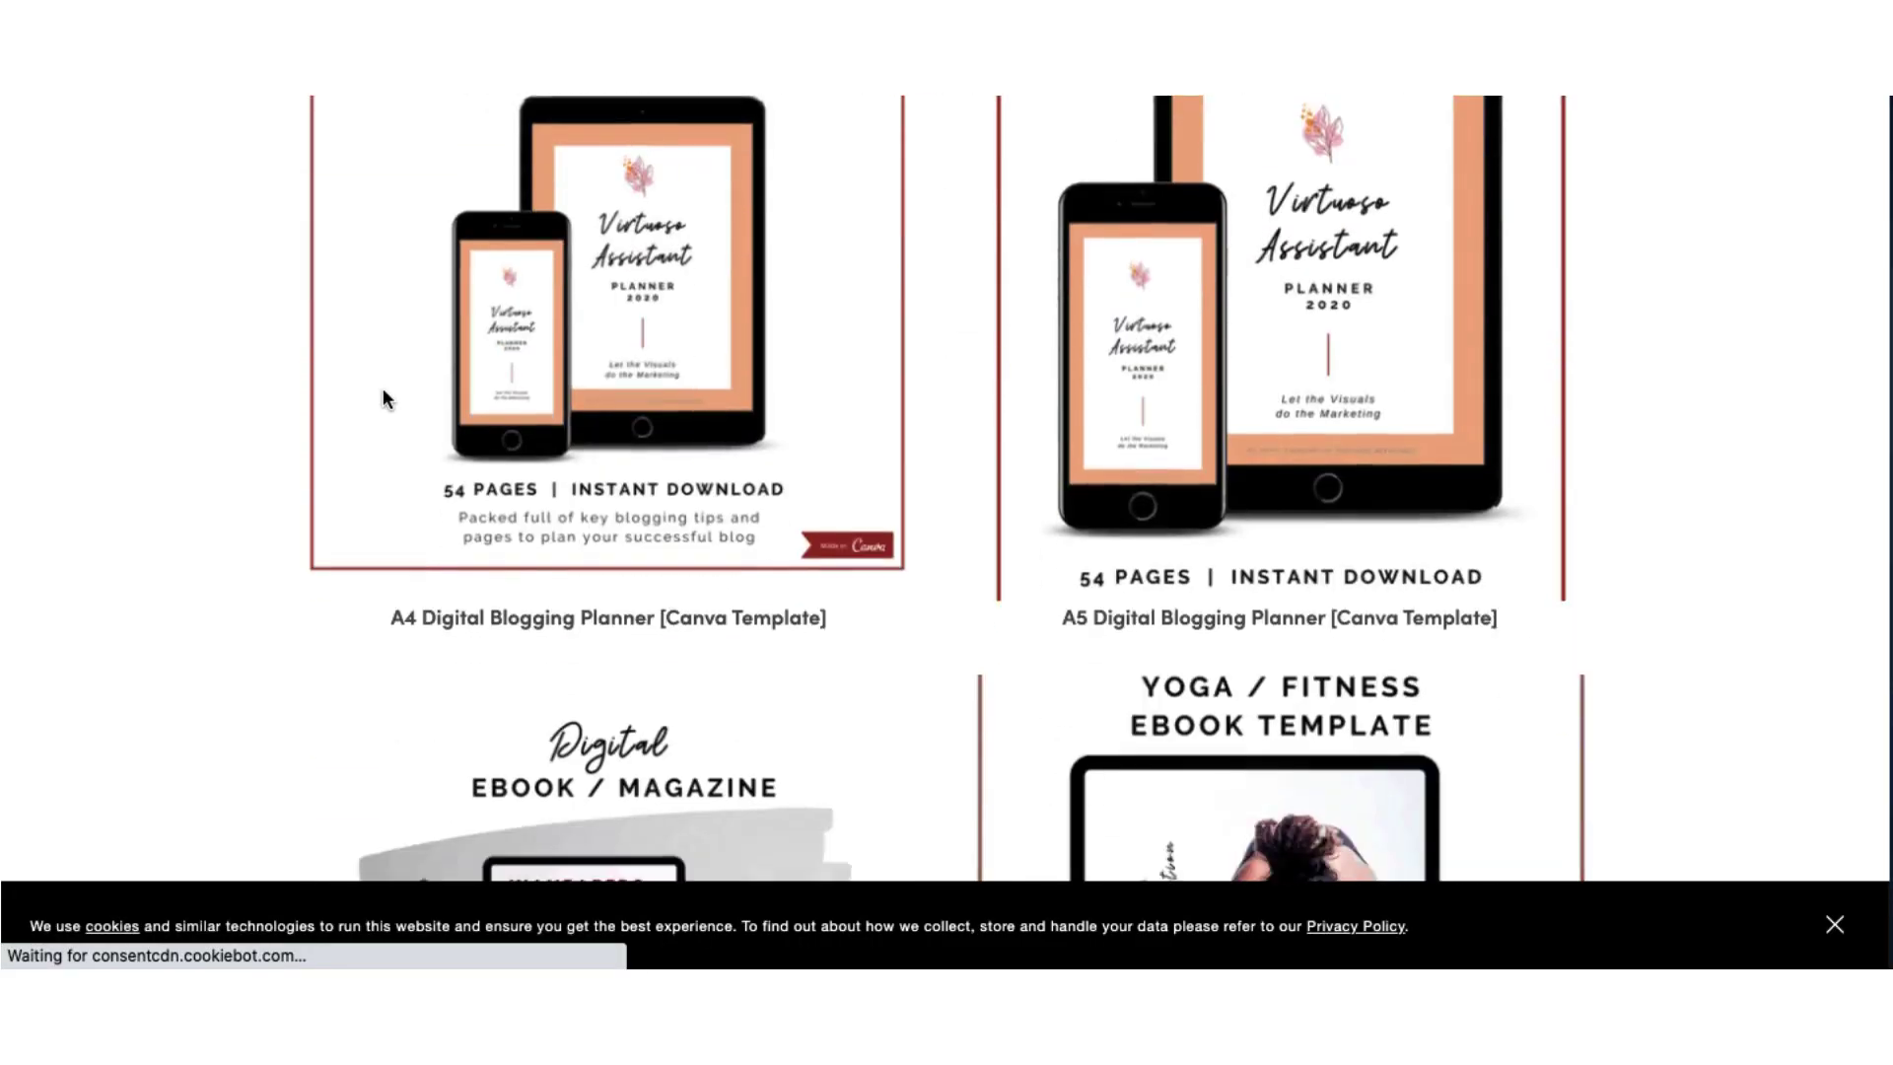
pyautogui.scroll(-2, 382, 394)
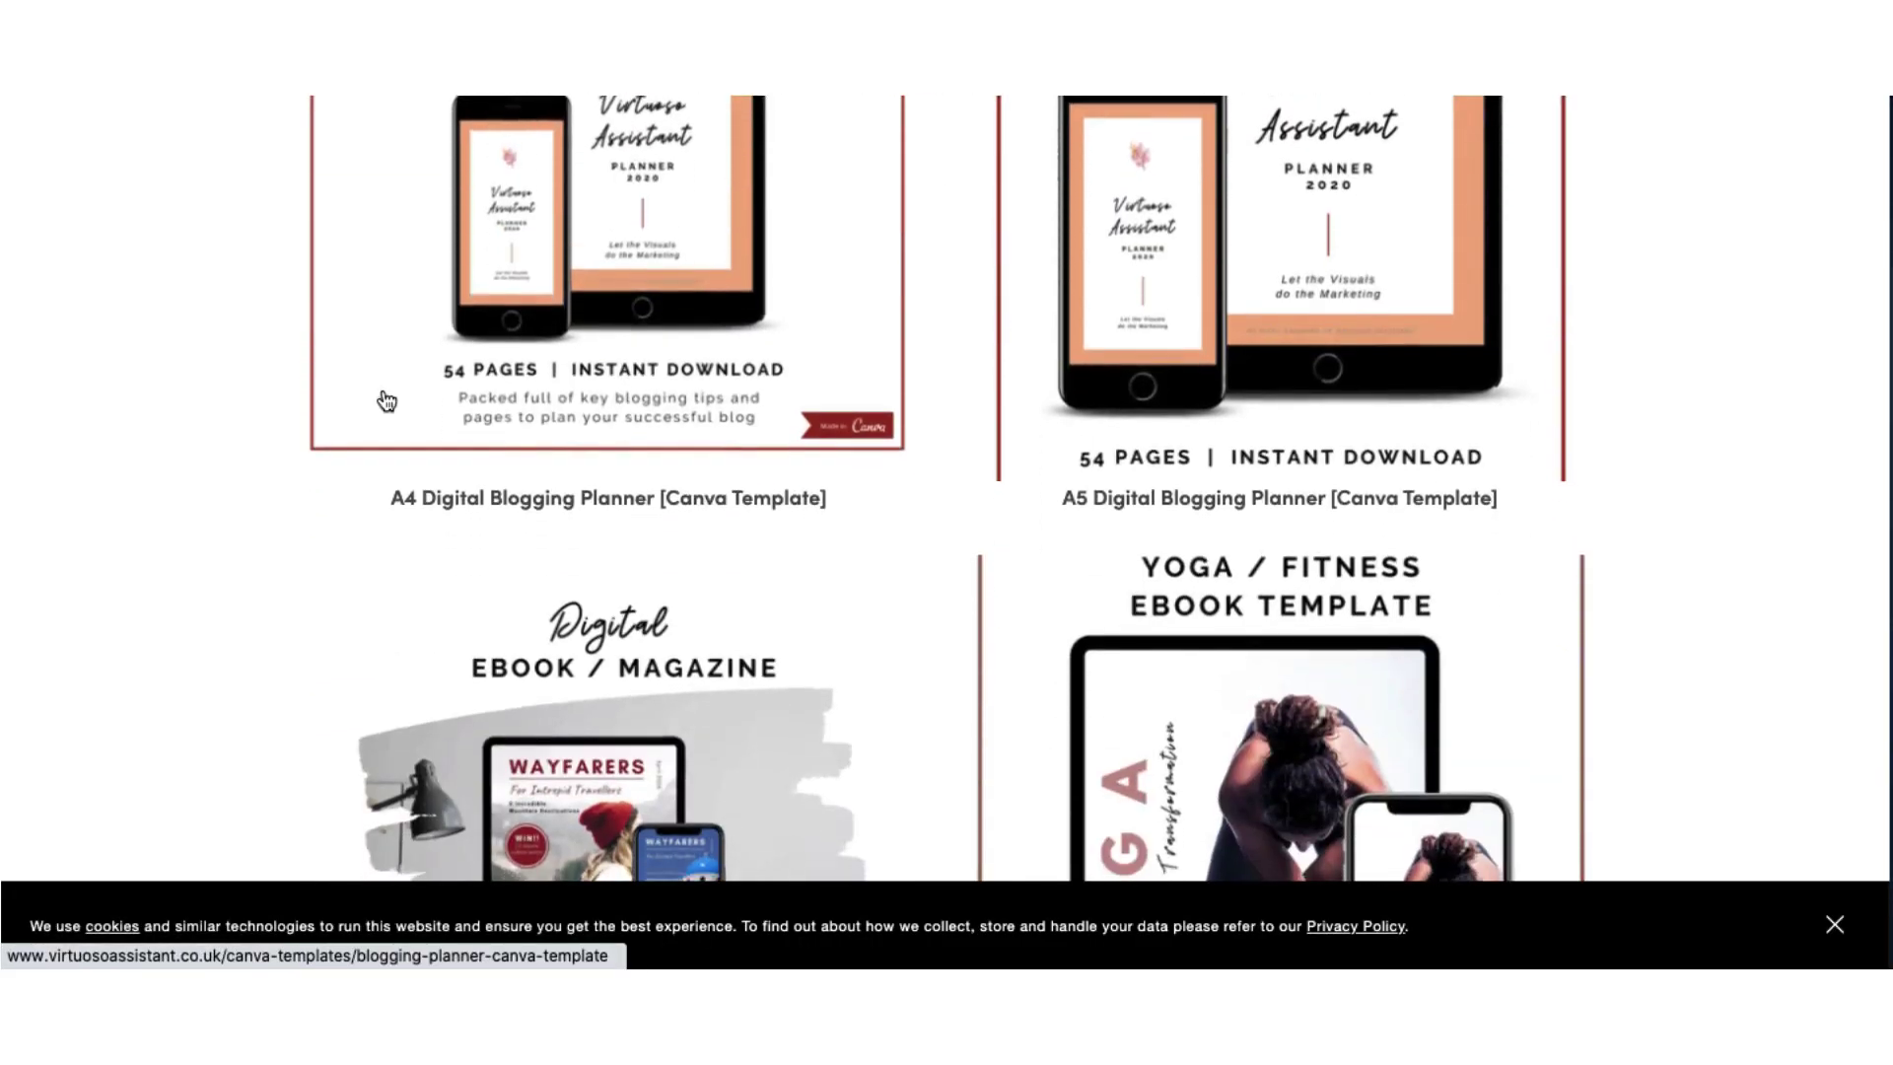
pyautogui.scroll(-10, 387, 400)
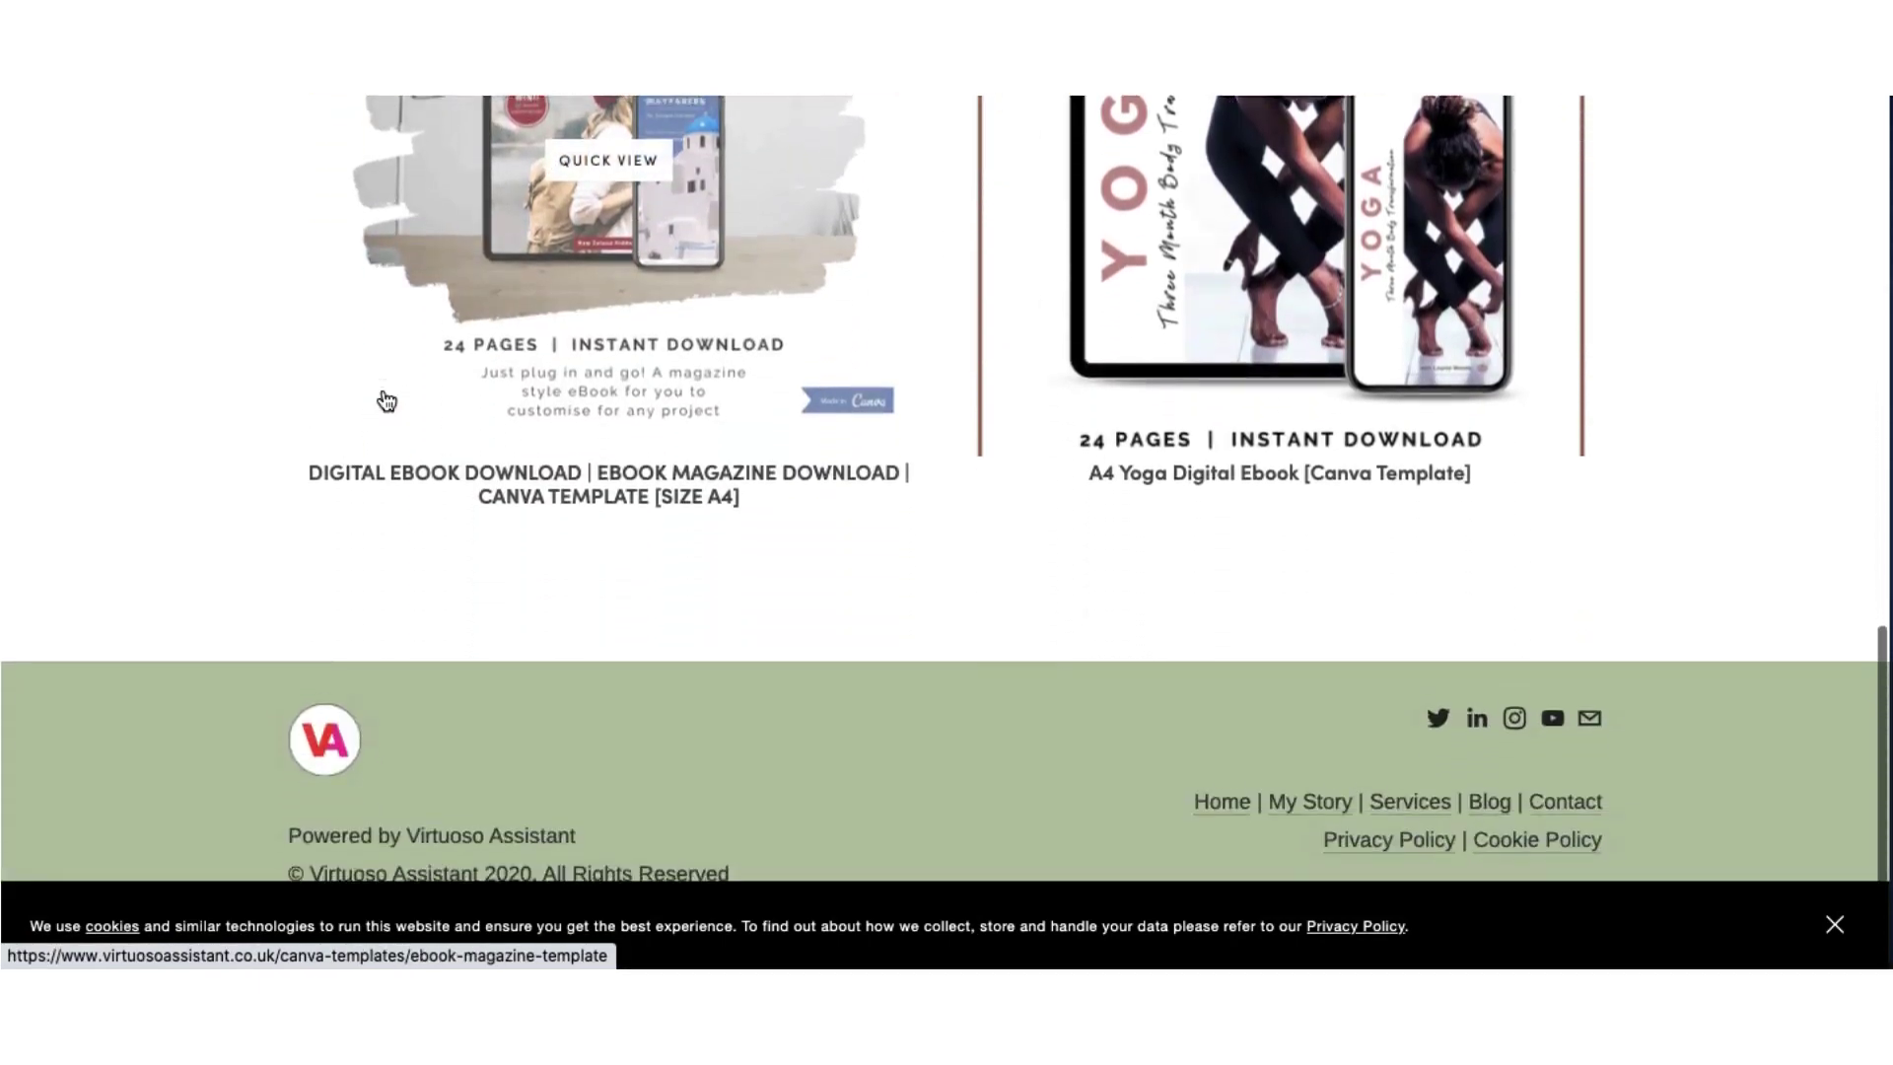
pyautogui.scroll(15, 386, 400)
pyautogui.scroll(3, 386, 400)
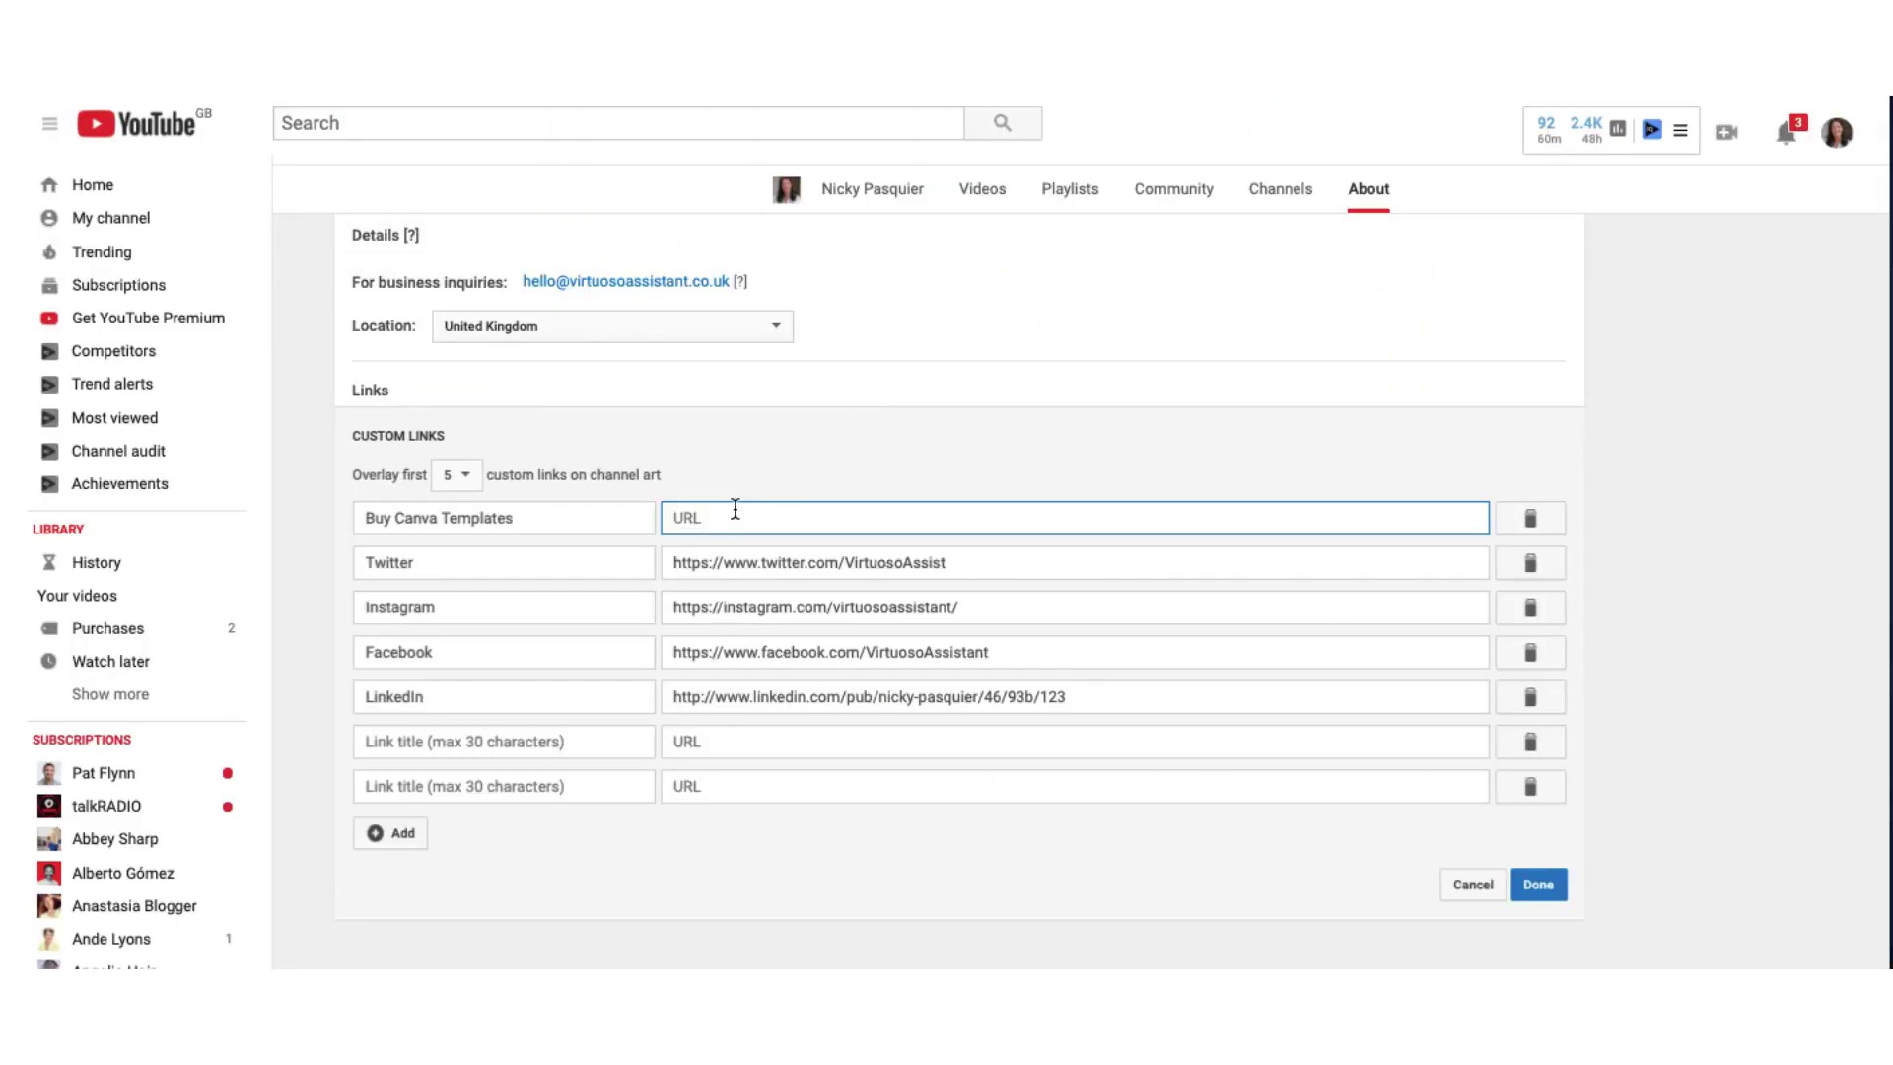
pyautogui.click(735, 509)
pyautogui.write('https://www.virtuosoassistant.co.uk/canva-templates')
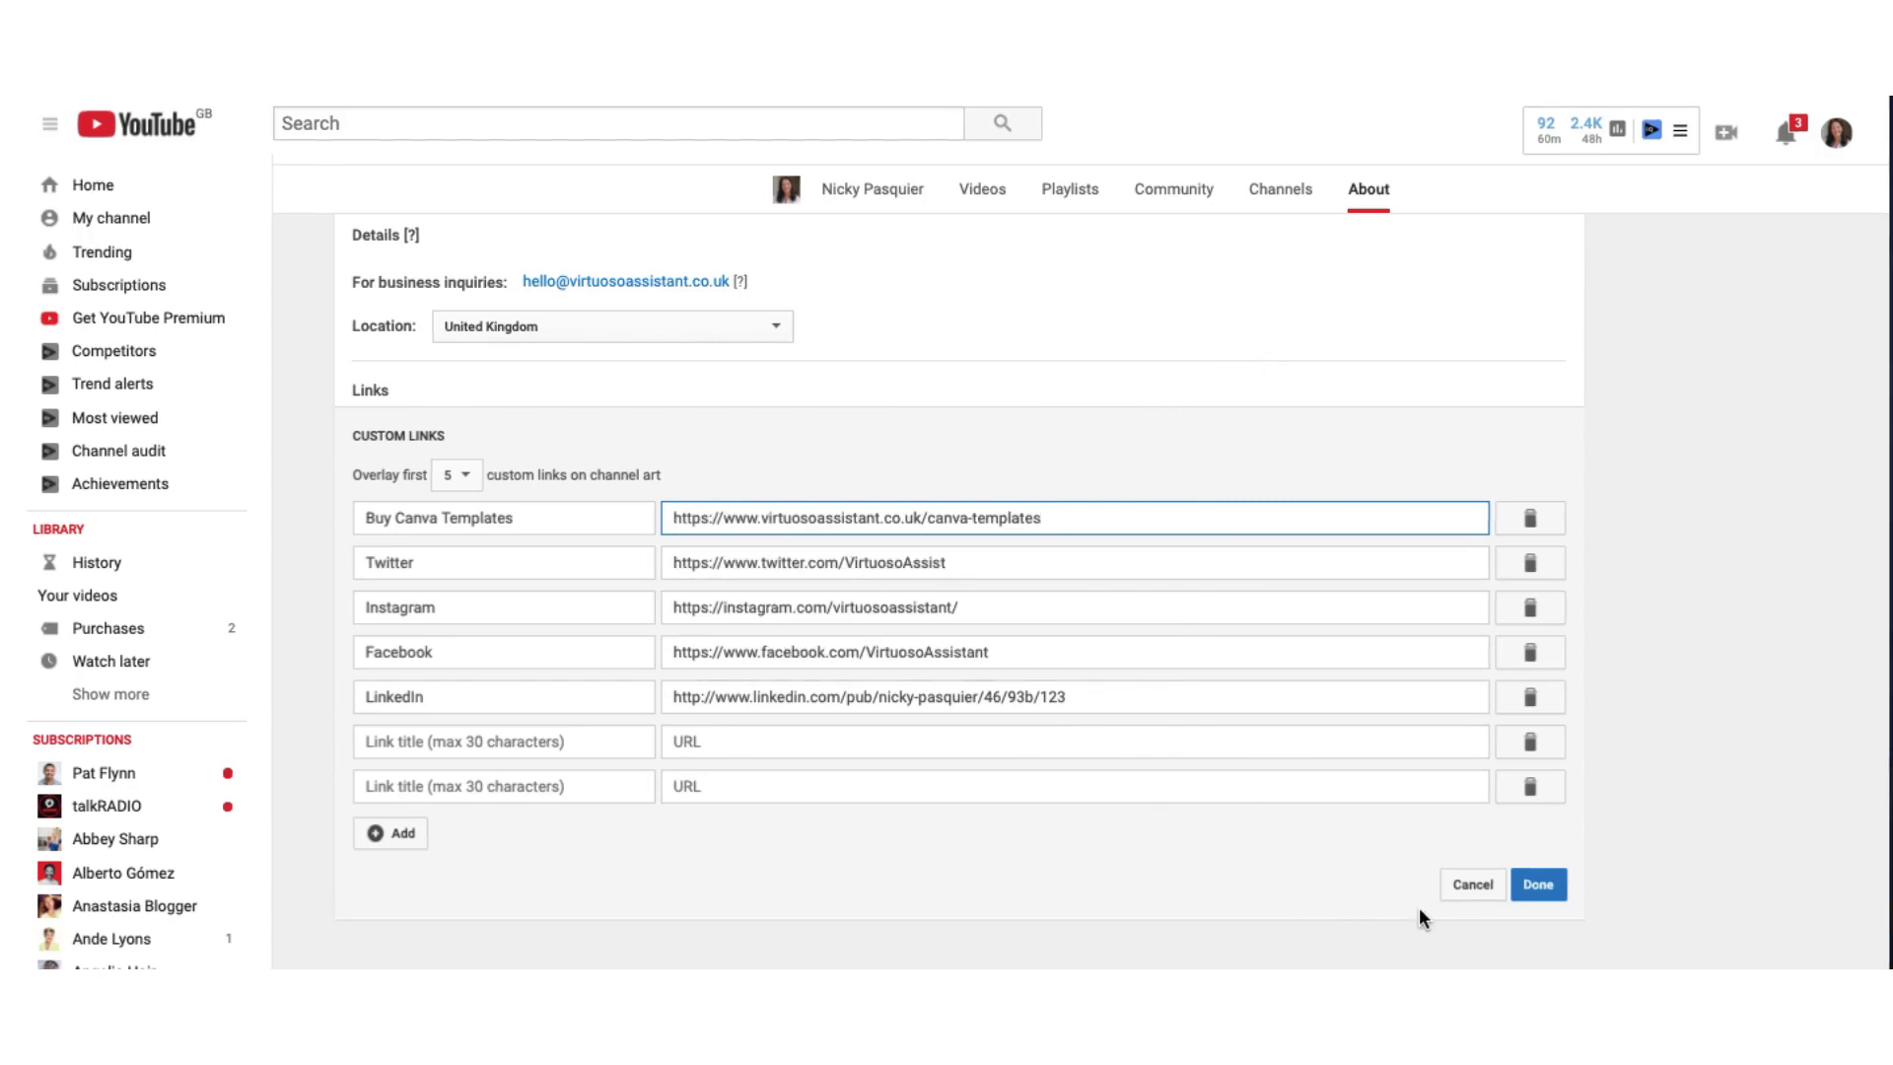
pyautogui.click(1543, 886)
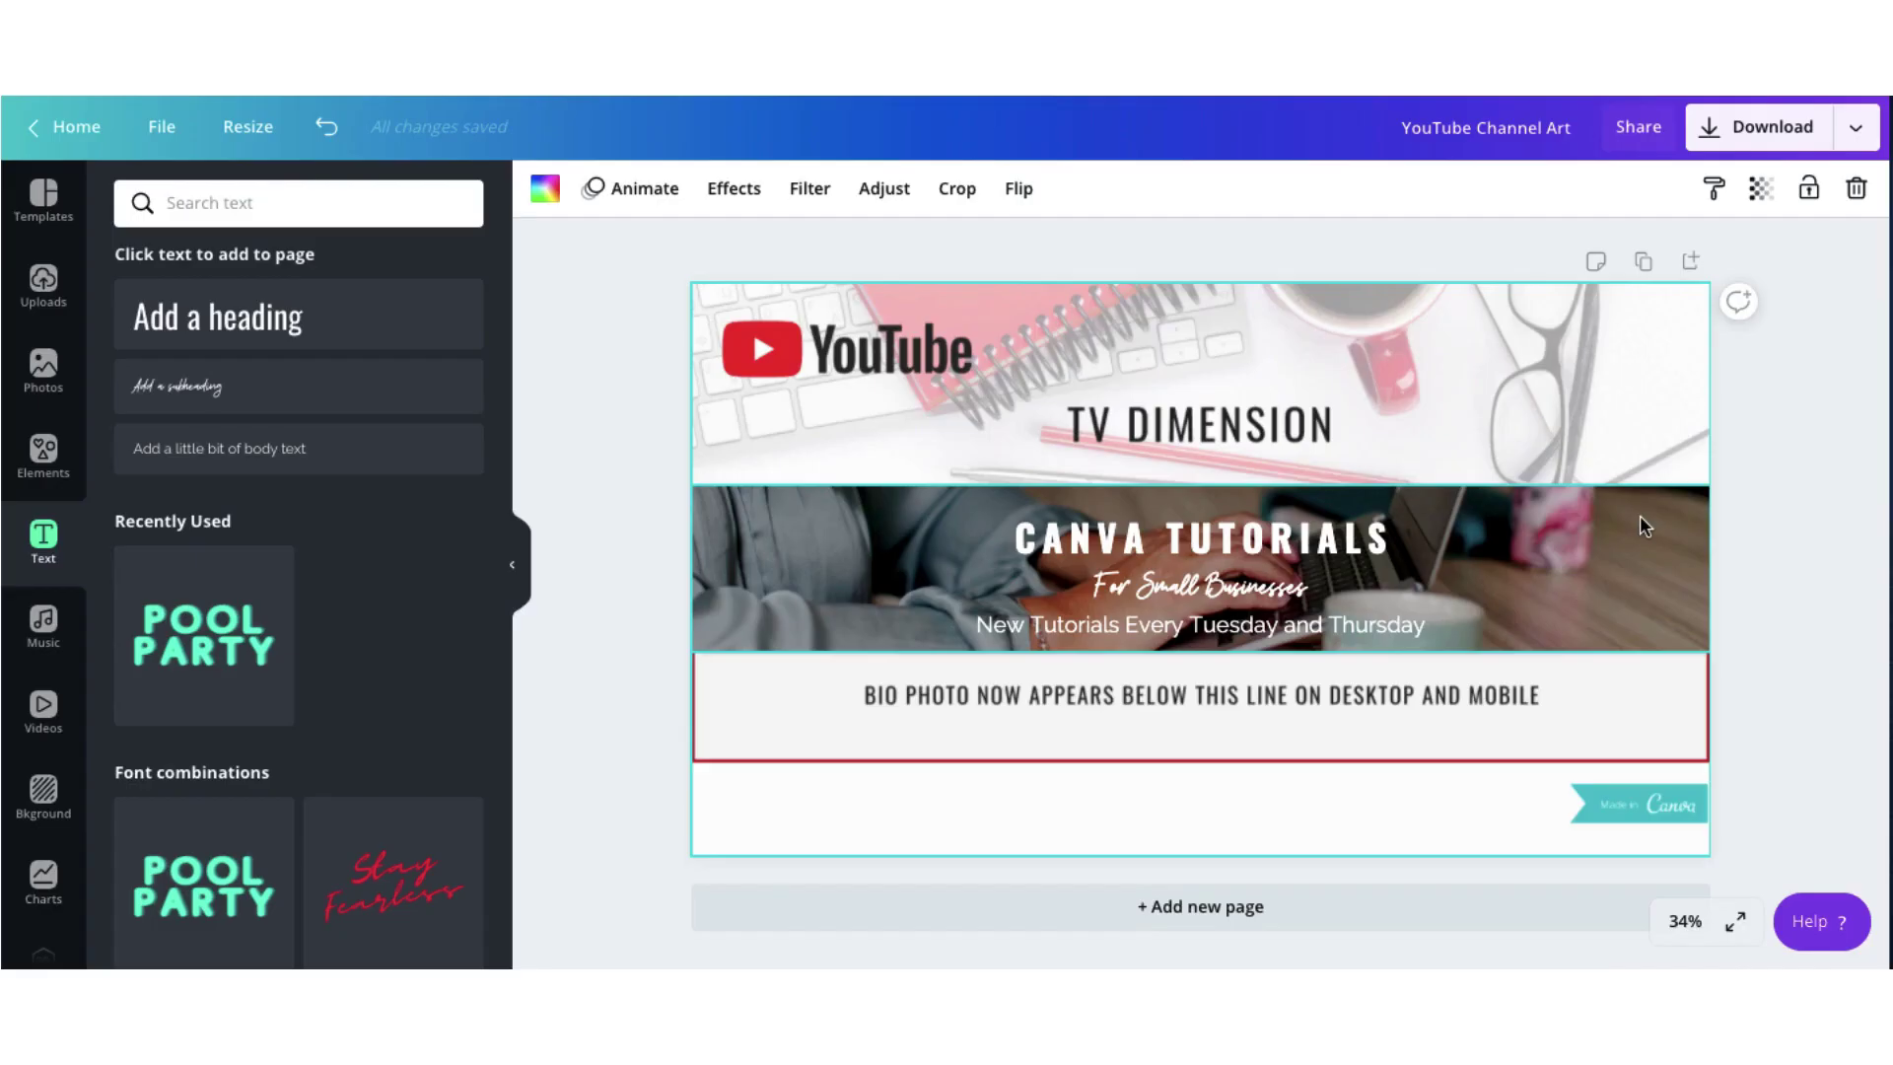
# Step: Switch back to the Canva design and set the laptop photo's transparency to 29 to reveal the guide's link strip
pyautogui.click(1638, 515)
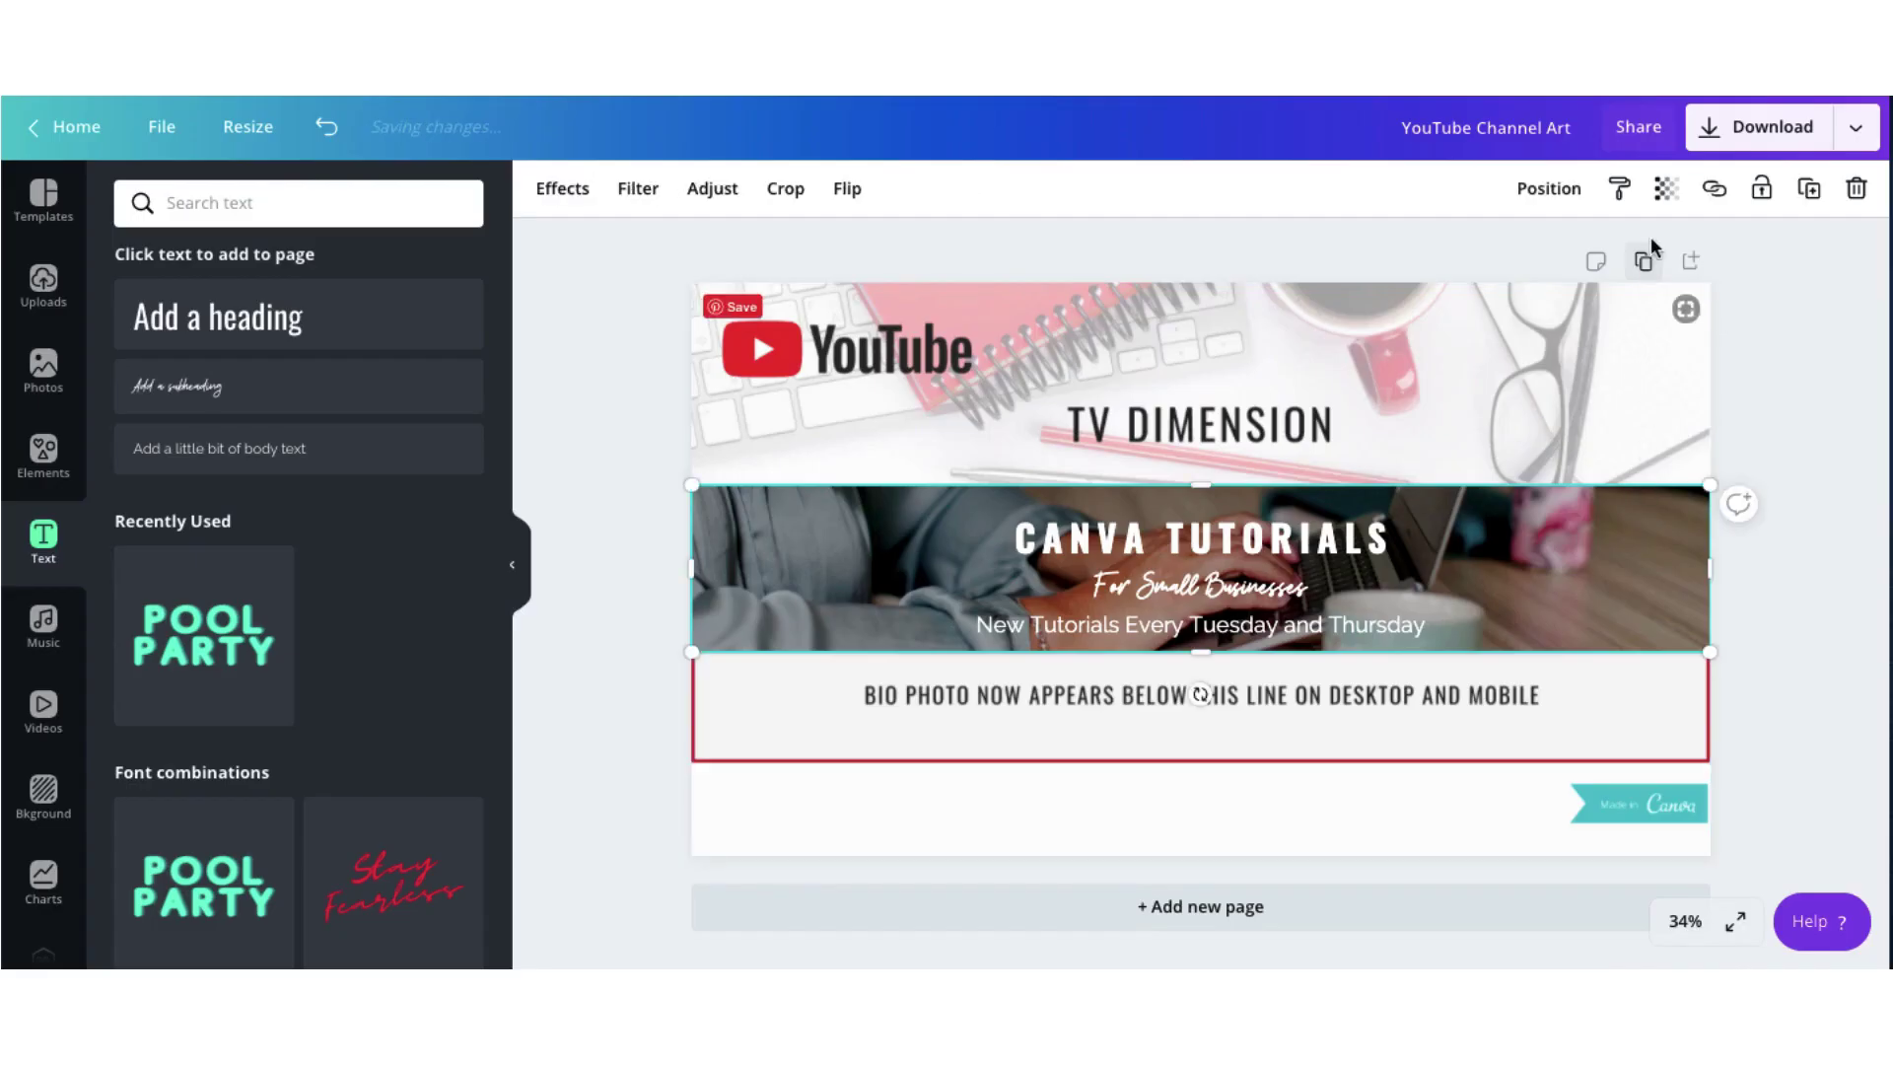
pyautogui.click(1665, 199)
pyautogui.moveTo(1597, 255); pyautogui.dragTo(1493, 258)
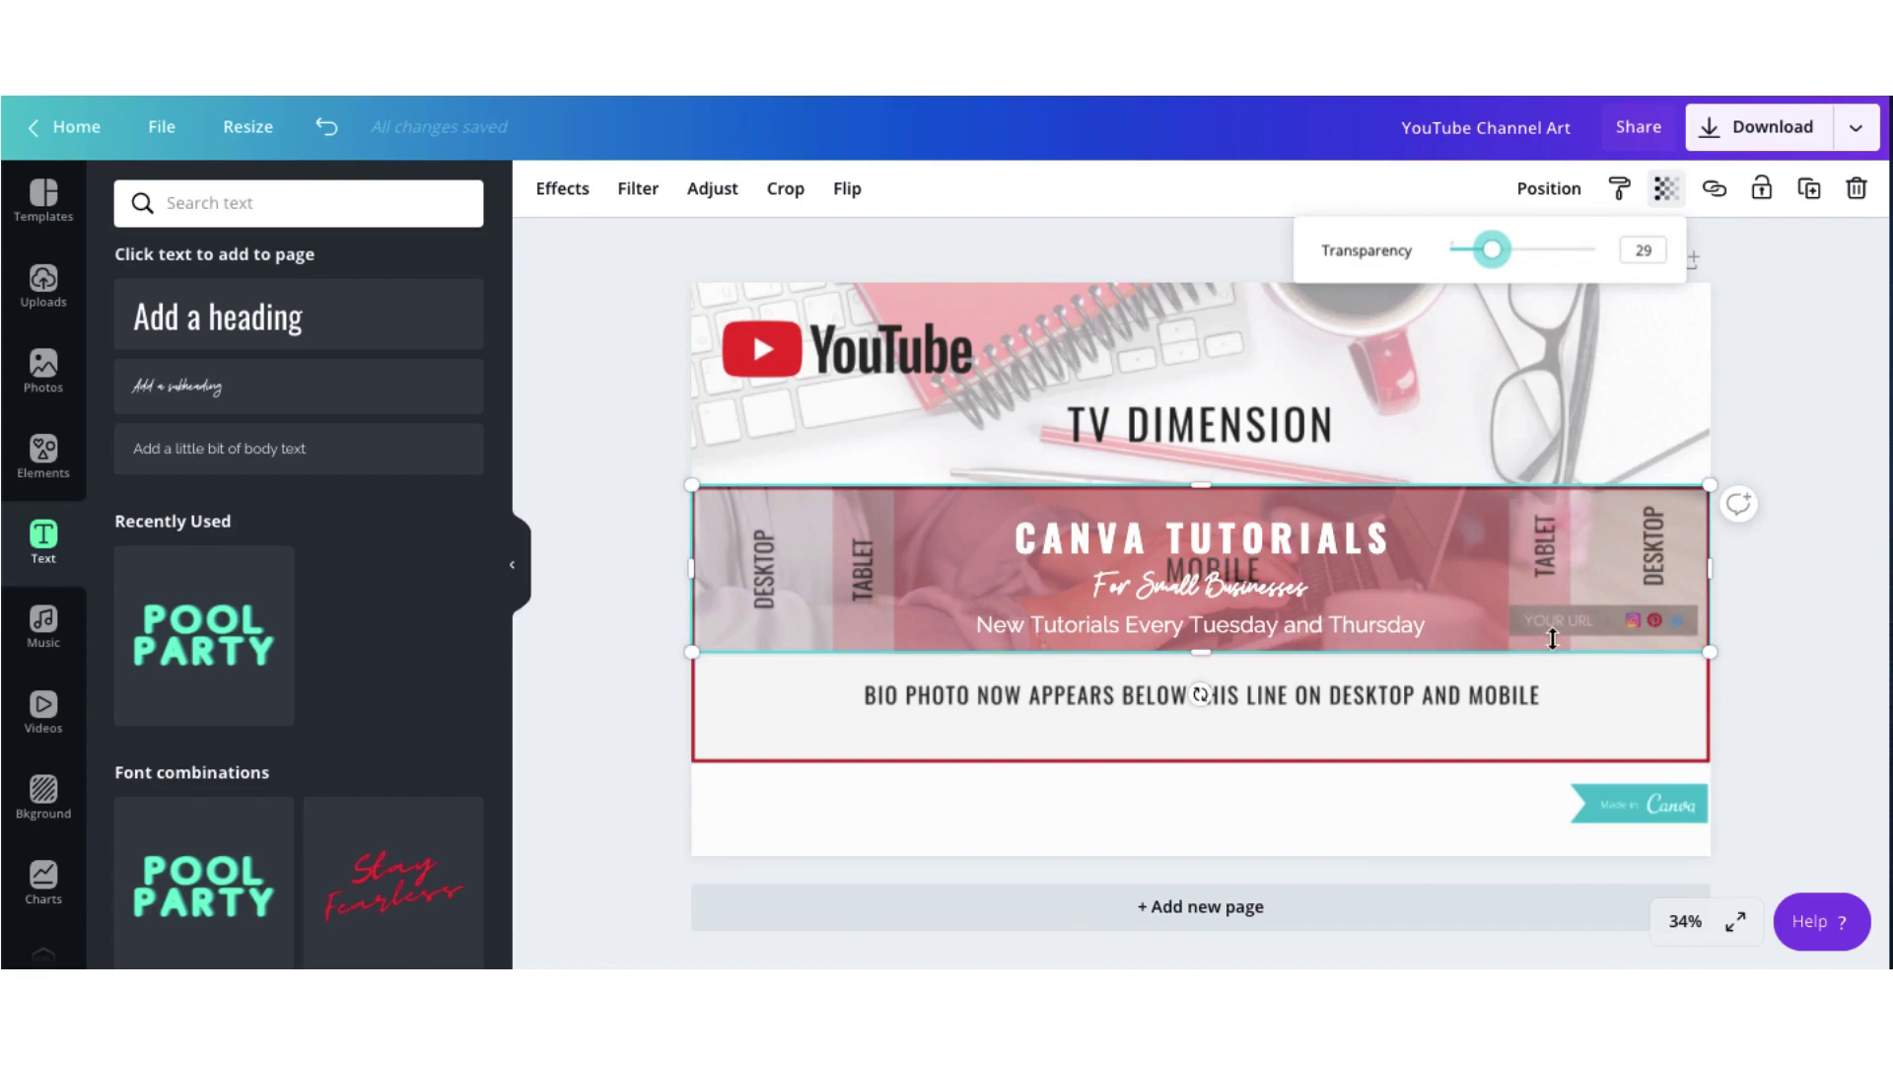
# Step: Add a subheading text box between the tagline and the guide's link strip, and set its font size to 36
pyautogui.click(523, 577)
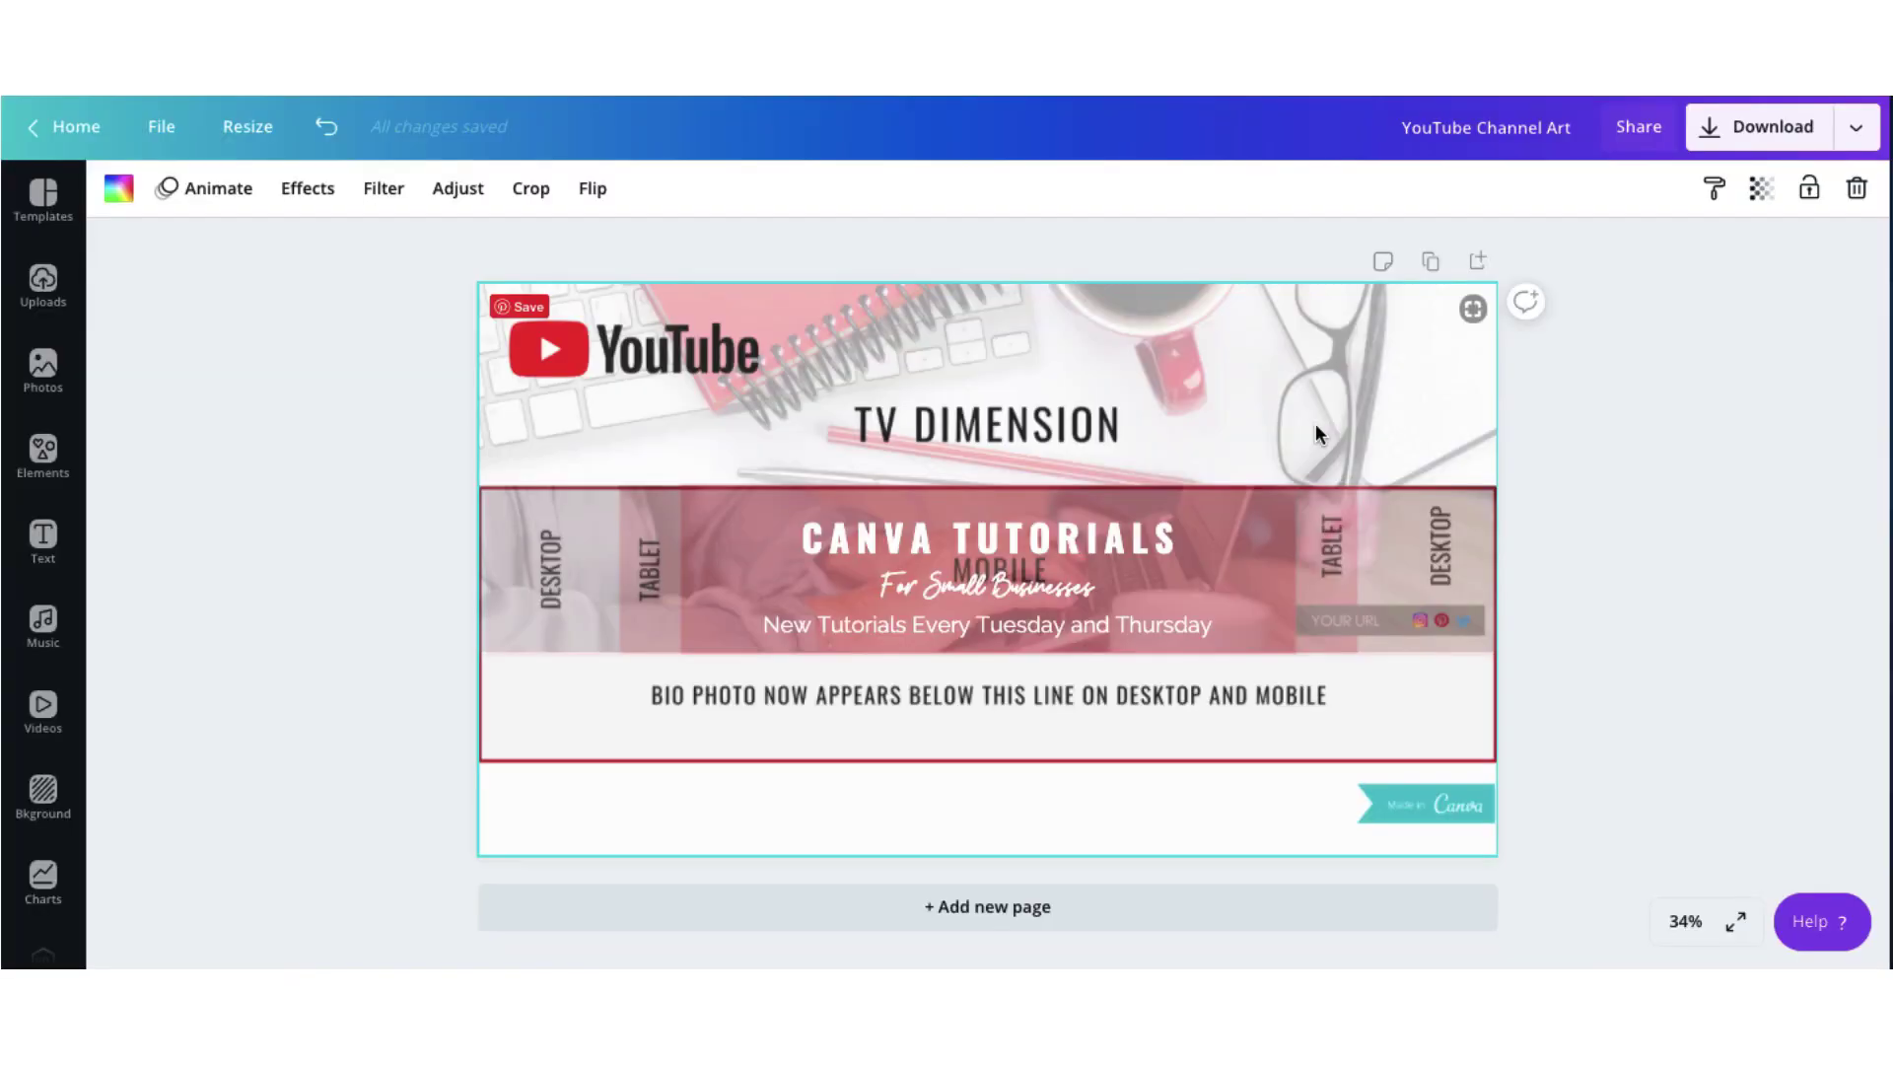
pyautogui.click(49, 479)
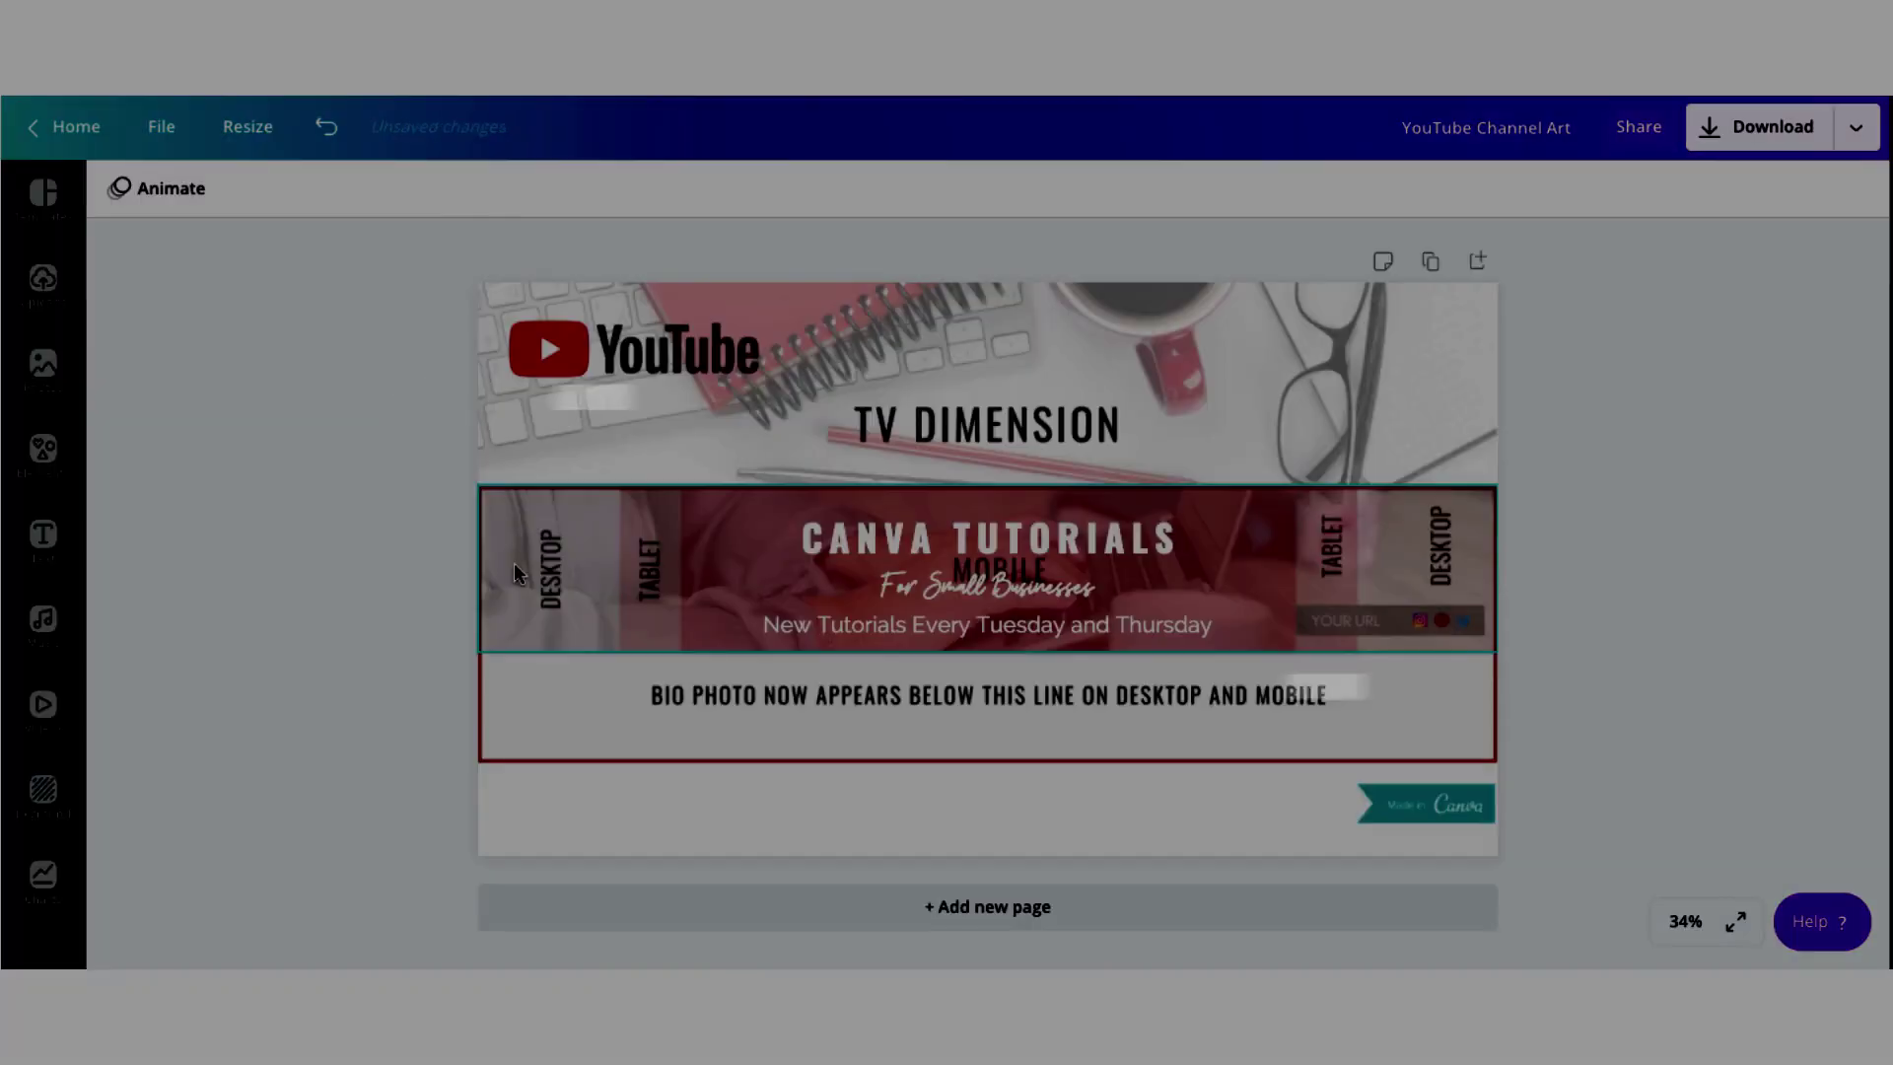
pyautogui.click(47, 556)
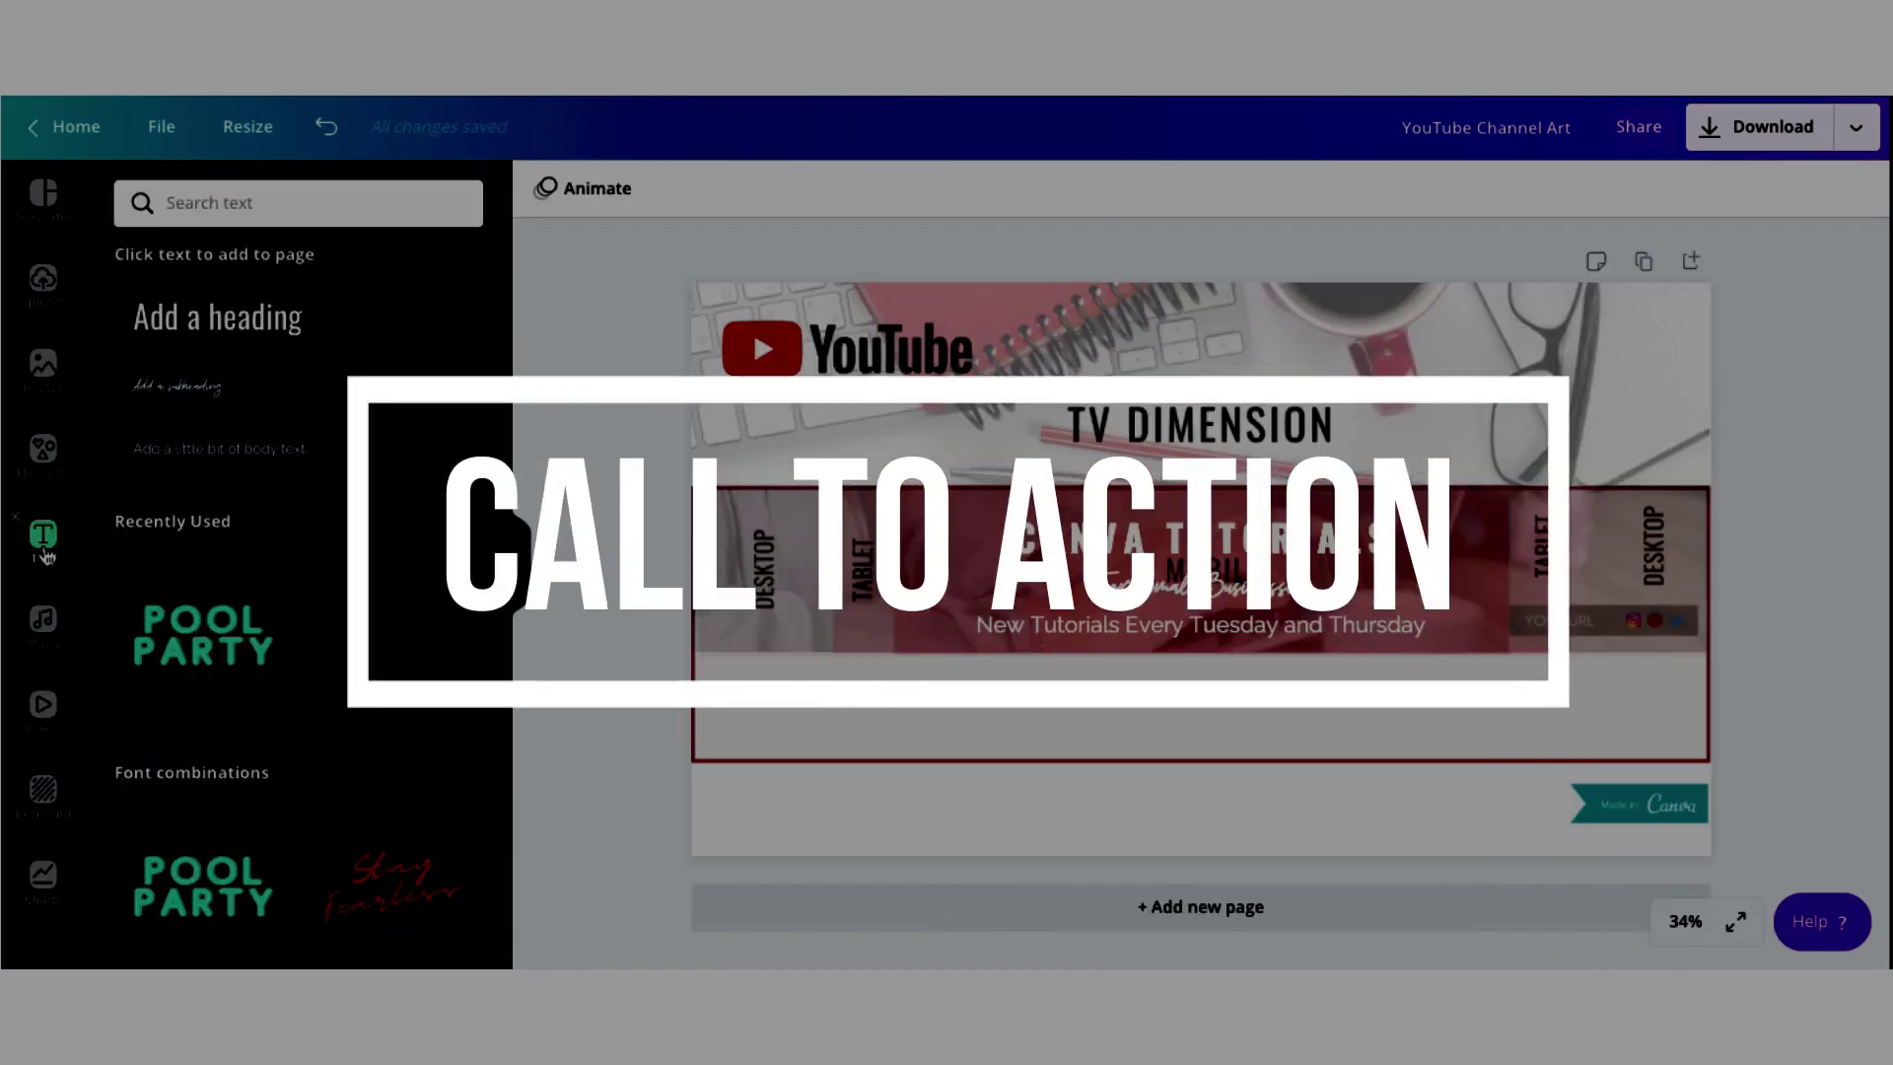
pyautogui.click(243, 392)
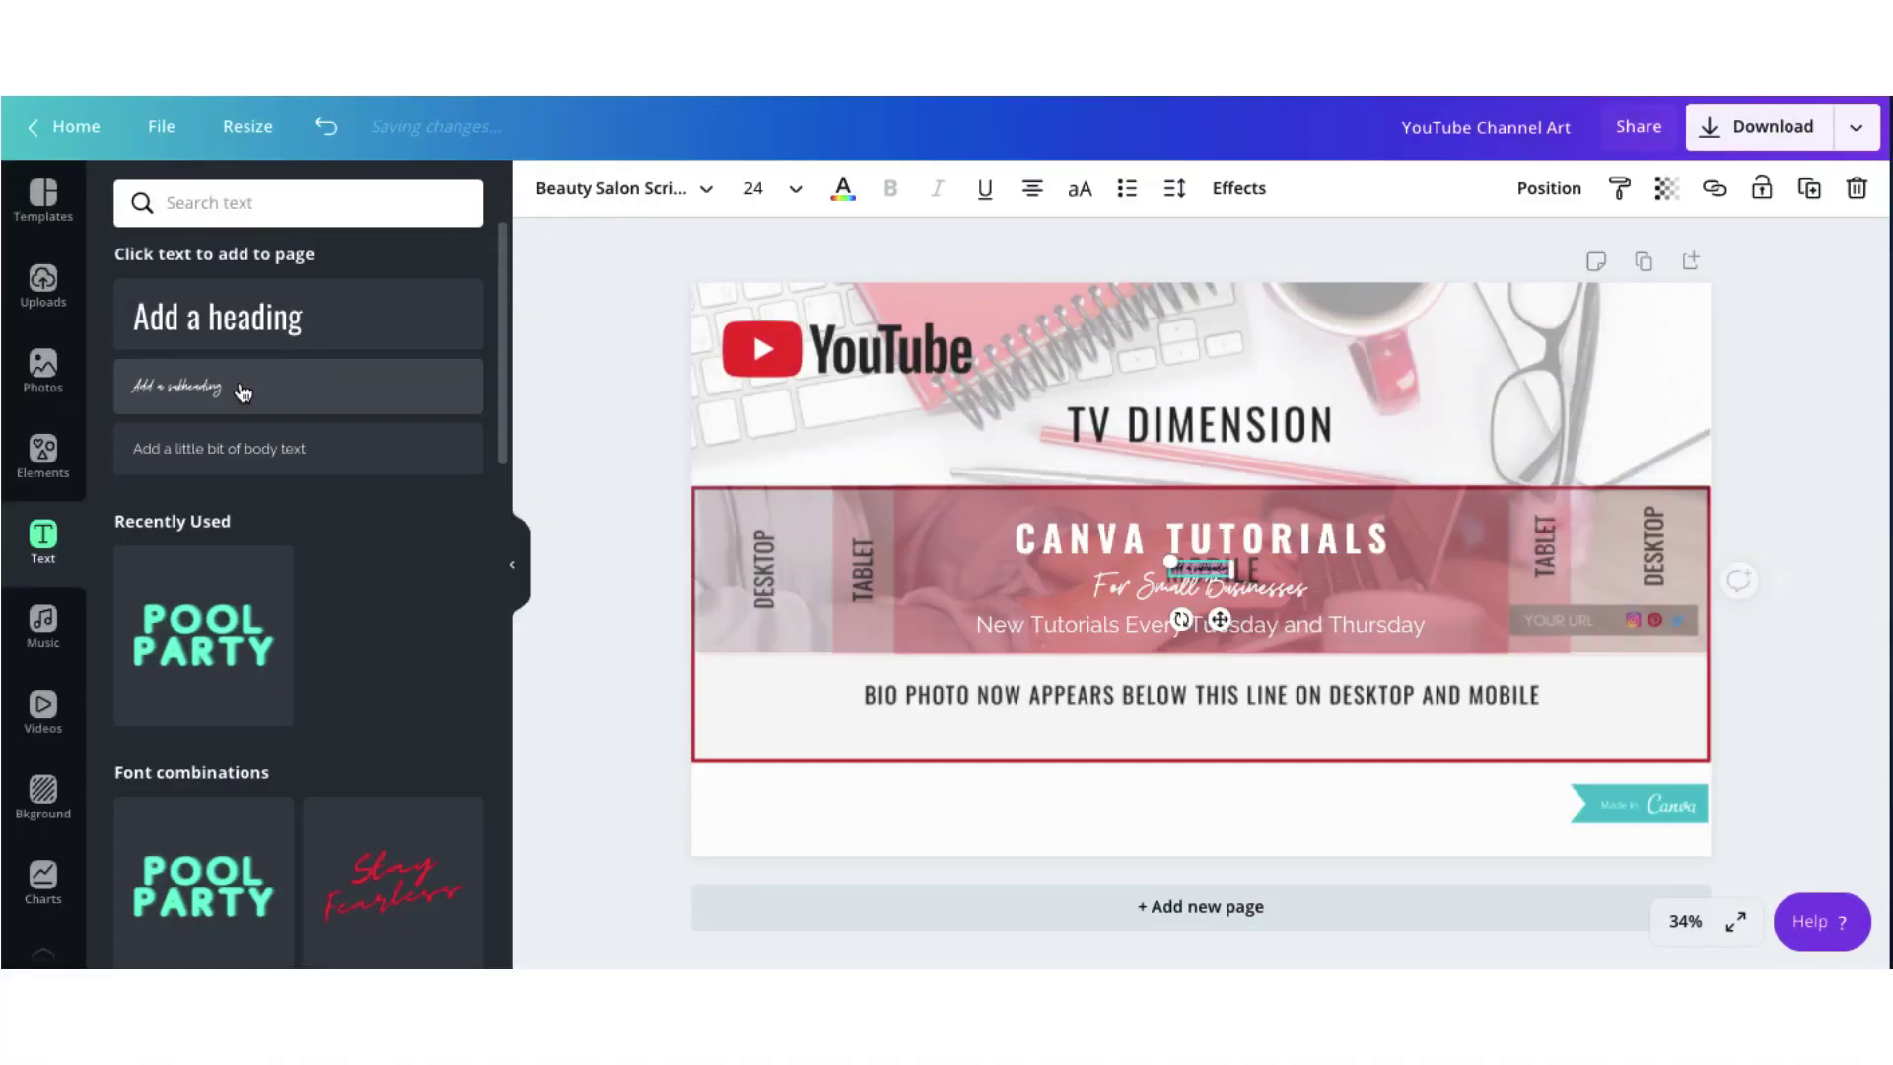
pyautogui.moveTo(1219, 622); pyautogui.dragTo(1512, 631)
pyautogui.click(794, 188)
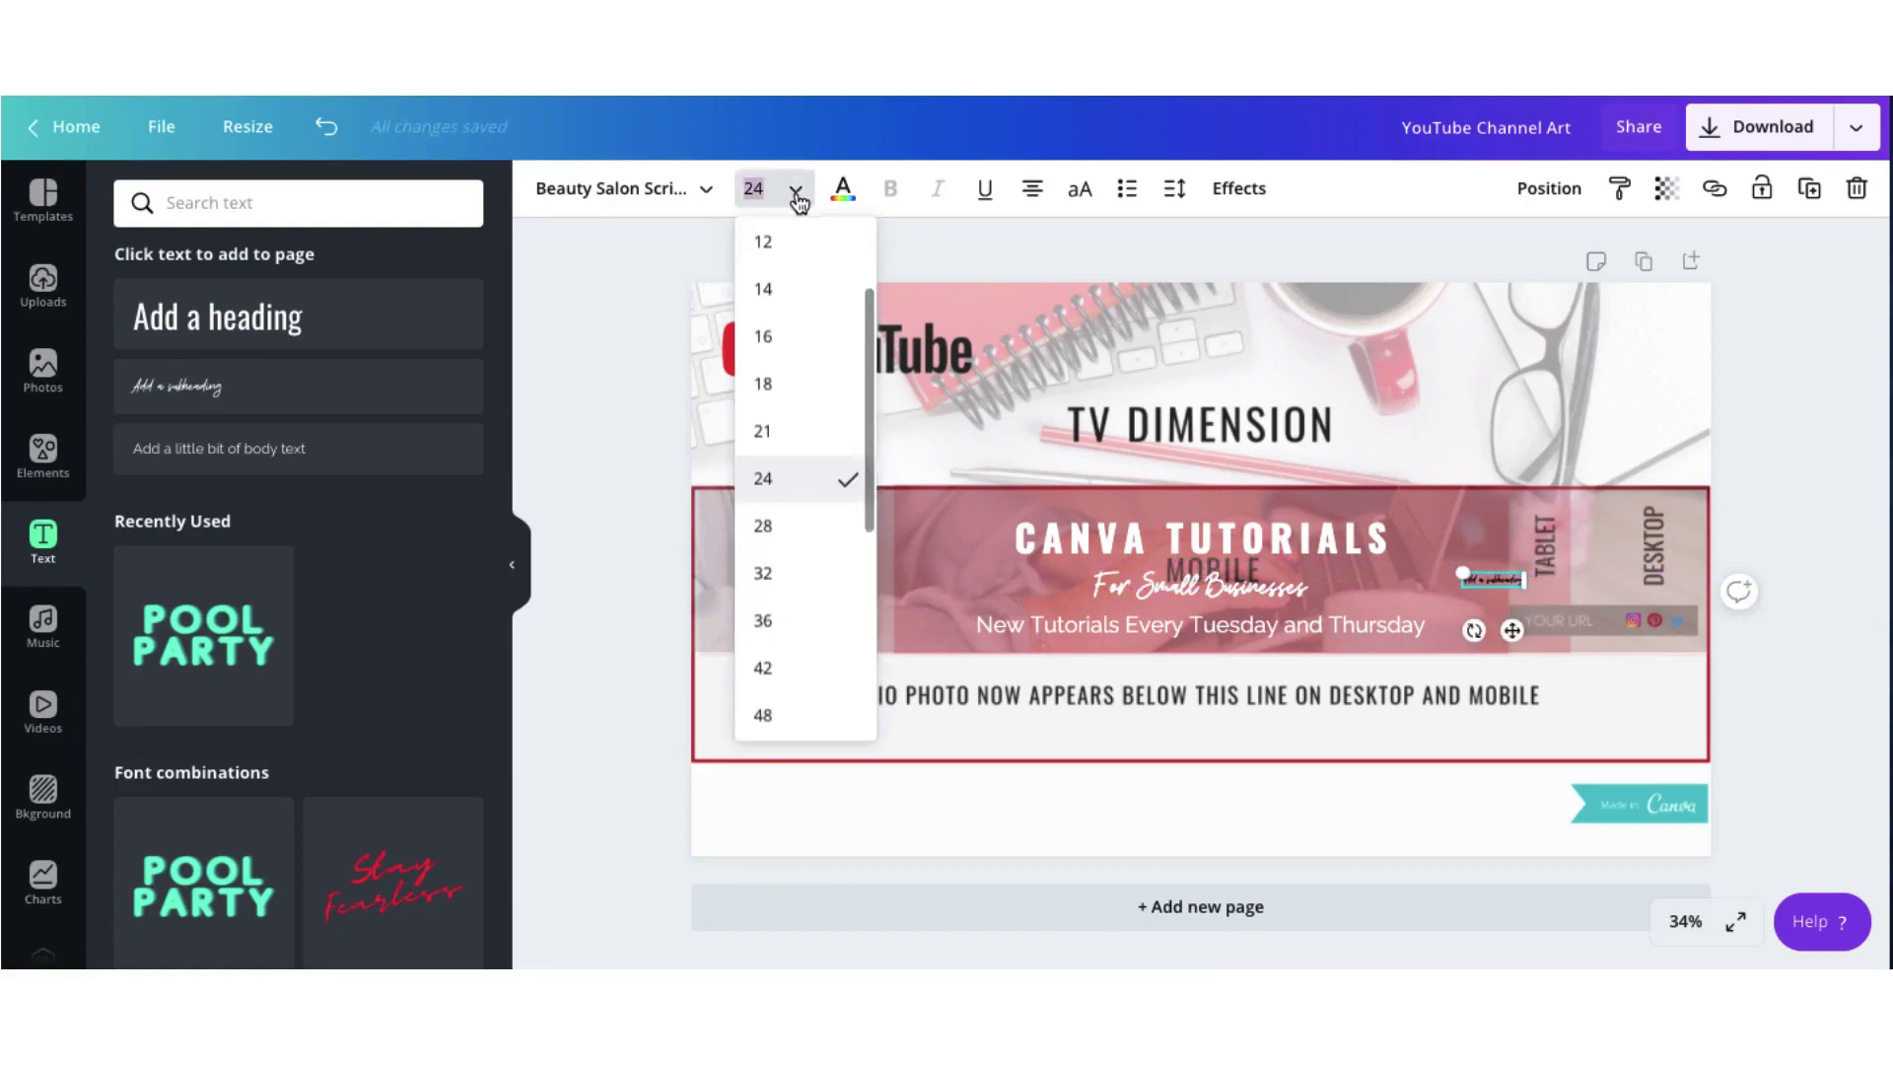
pyautogui.click(795, 617)
# Step: Change the new subheading's text to "Shop Canva Templates", enlarge it to about size 44.7 and place it just above the link strip
pyautogui.doubleClick(1588, 587)
pyautogui.write('Shop Canva Templates')
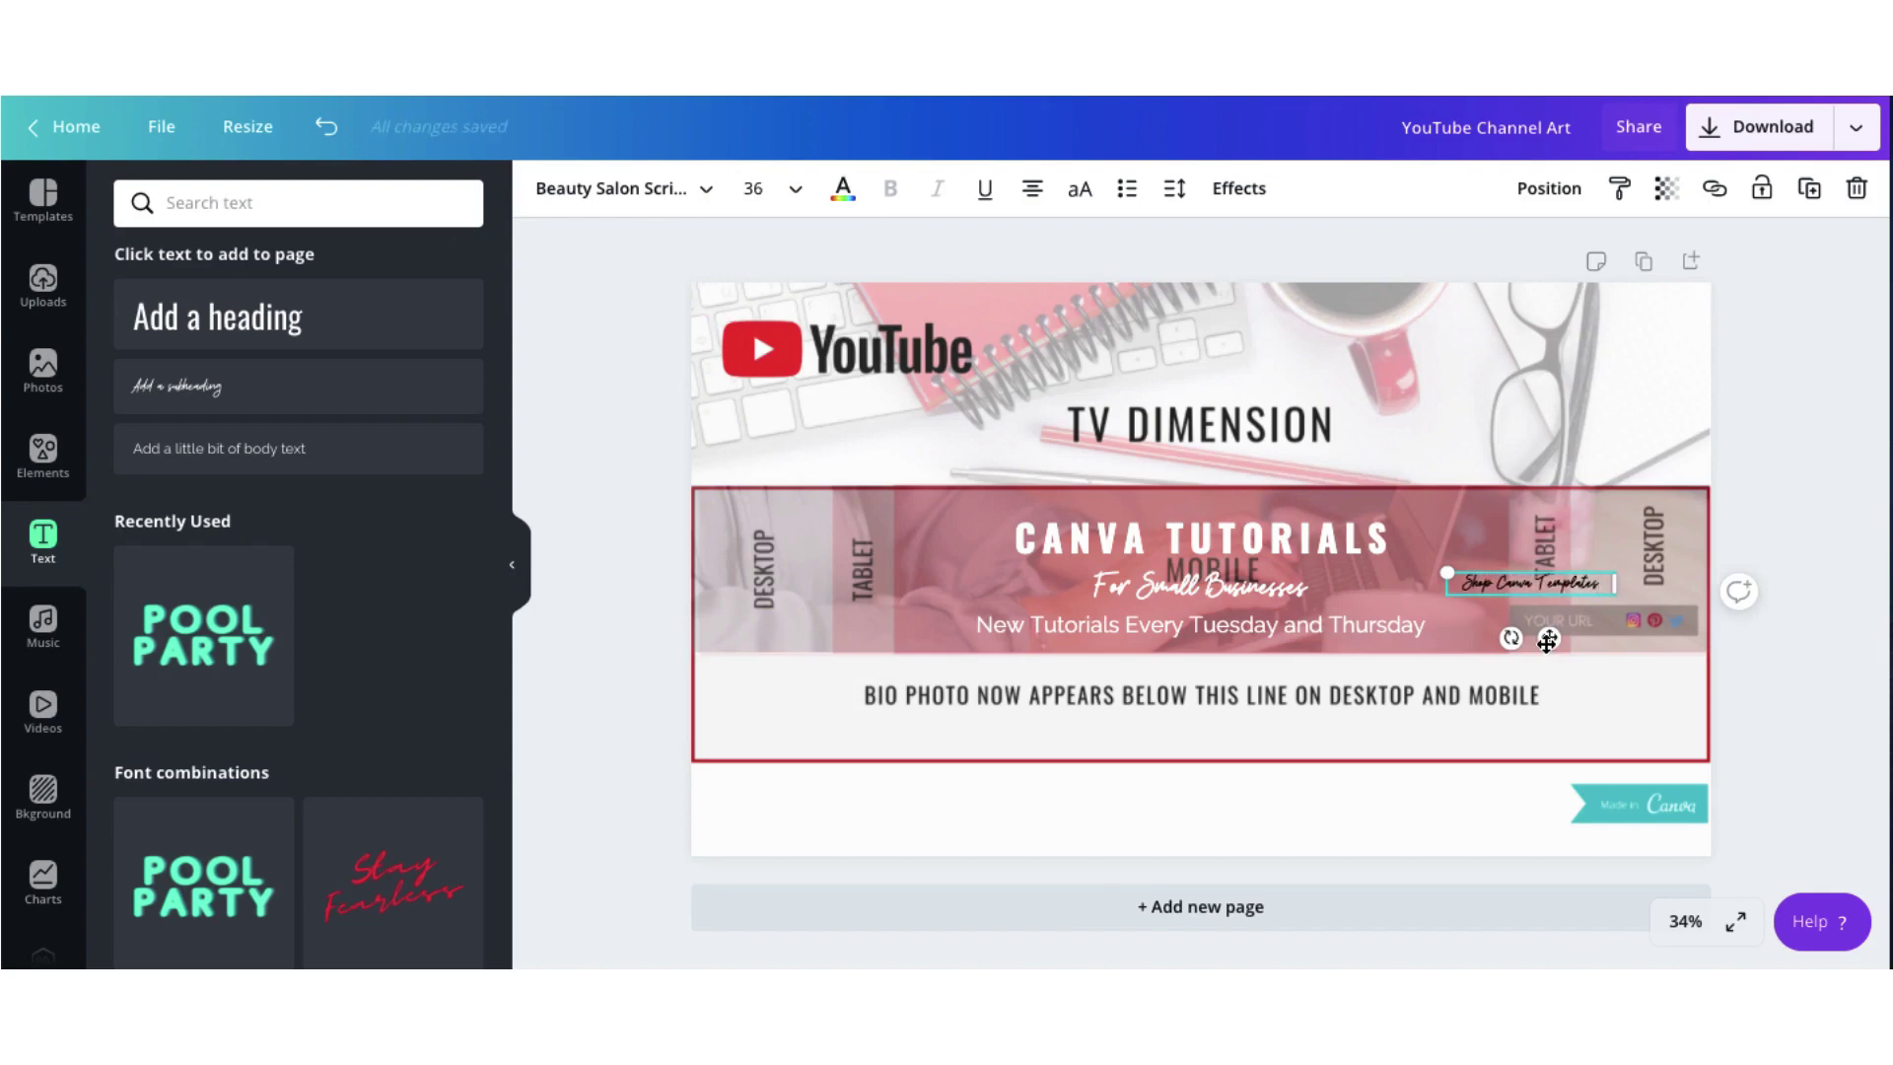
pyautogui.moveTo(1614, 594); pyautogui.dragTo(1641, 584)
pyautogui.moveTo(1558, 631); pyautogui.dragTo(1570, 623)
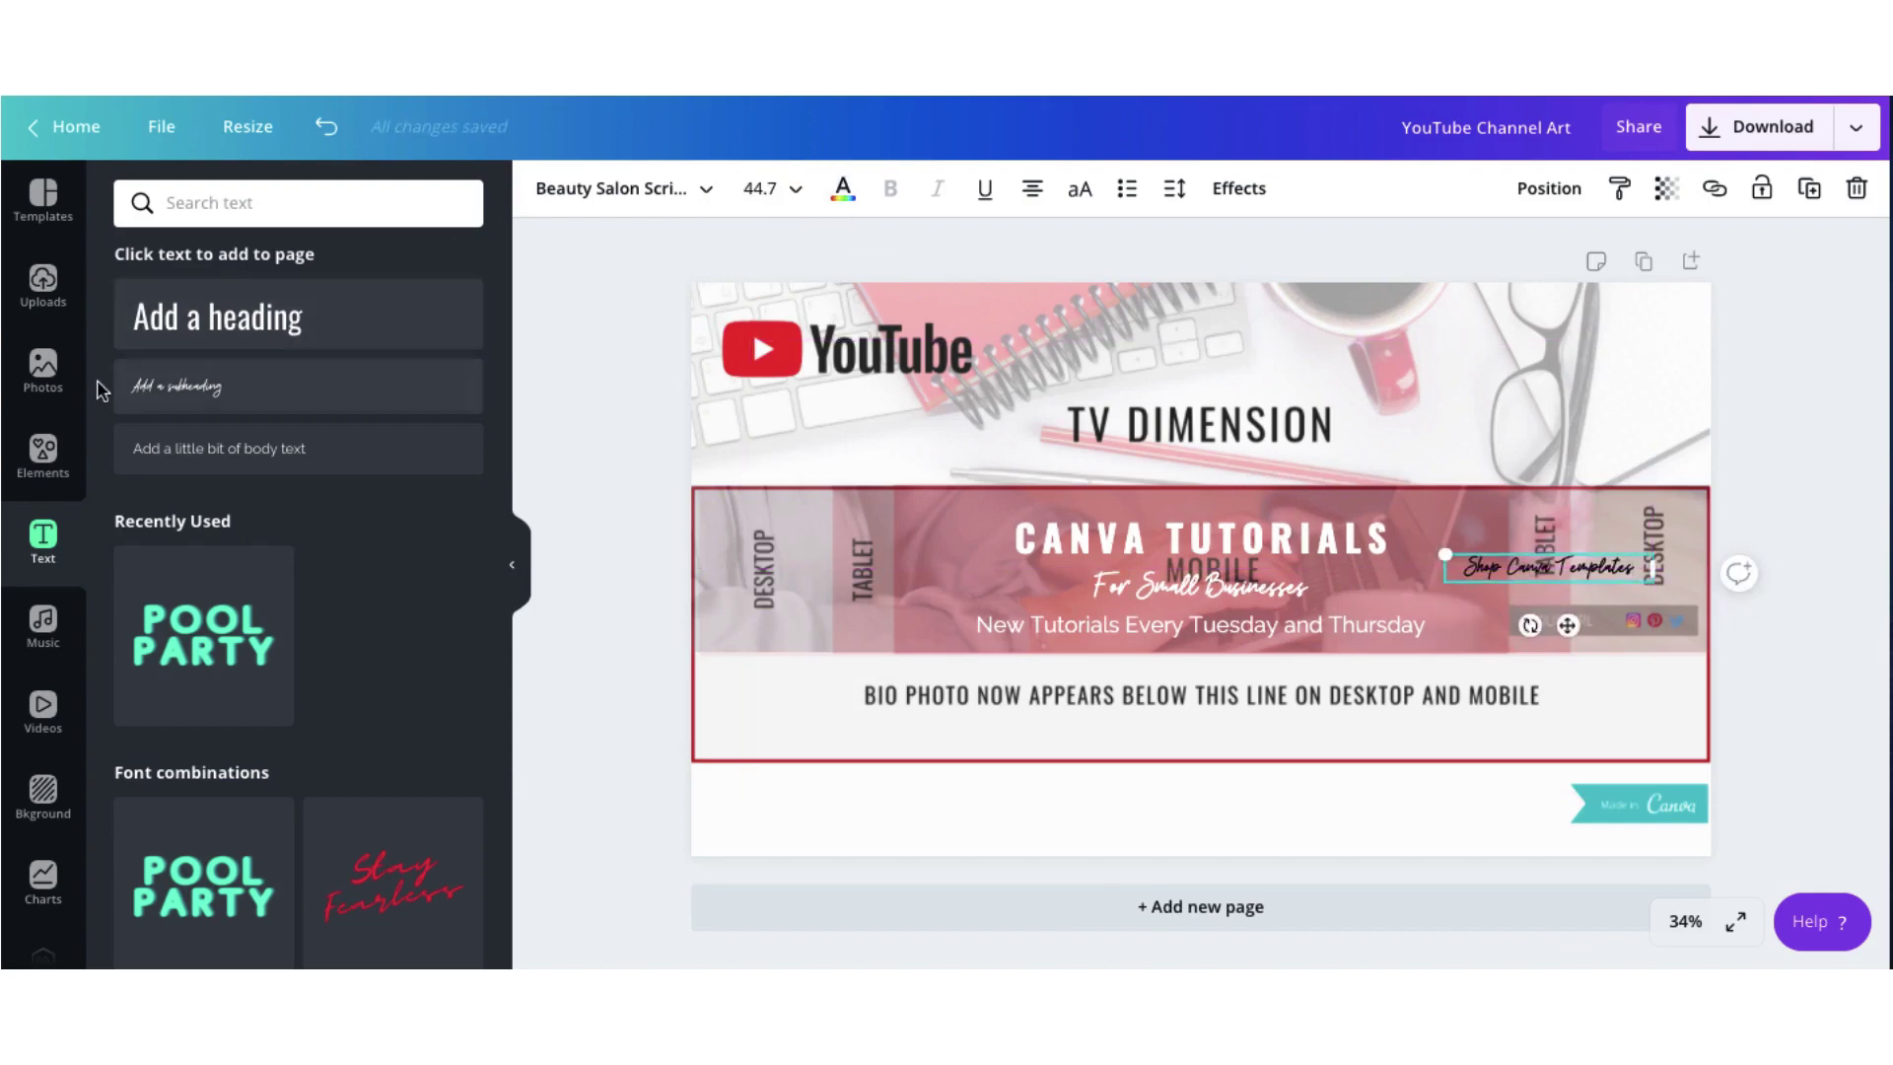
# Step: Search the elements for "chalk", add the pink chalk stroke, shrink it and place it beside the "Shop Canva Templates" text
pyautogui.click(46, 461)
pyautogui.click(286, 202)
pyautogui.write('chalk')
pyautogui.press('Return')
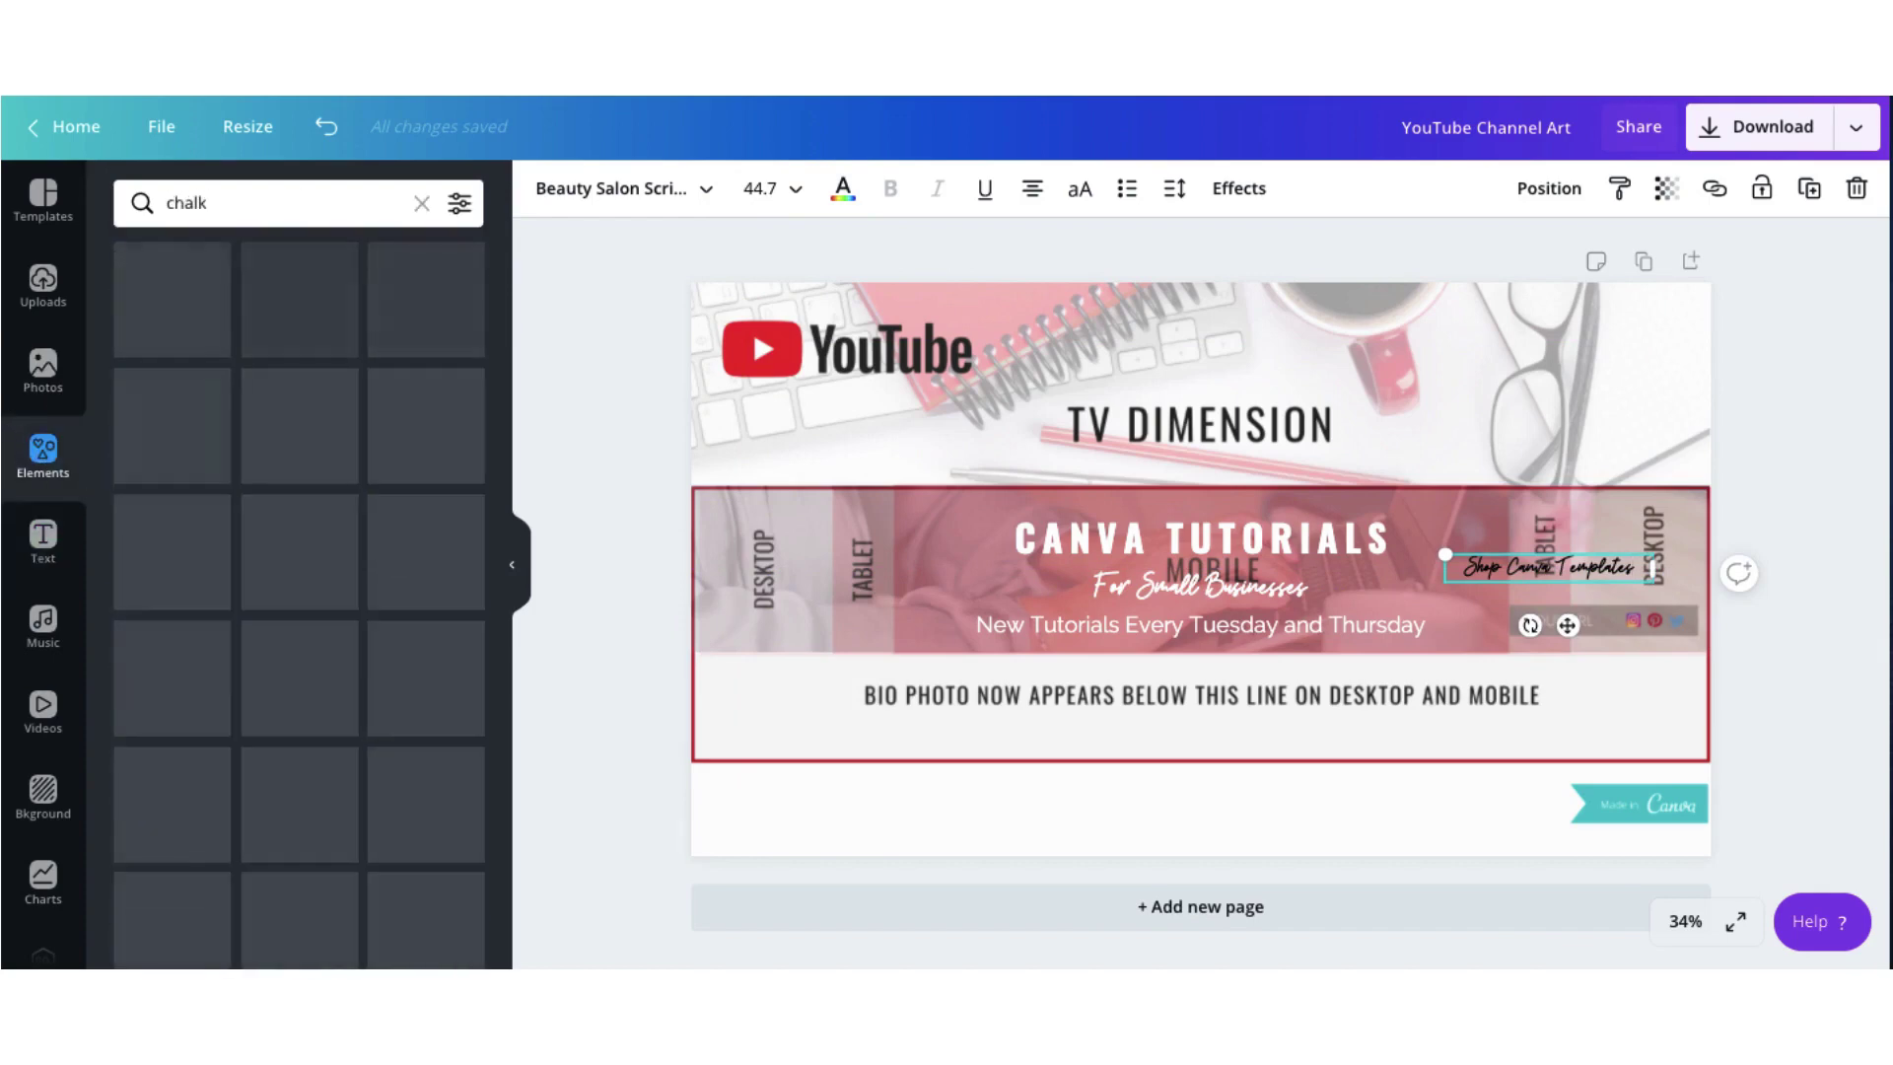
pyautogui.click(265, 430)
pyautogui.moveTo(1220, 704)
pyautogui.mouseDown()
pyautogui.moveTo(1193, 444)
pyautogui.moveTo(1198, 631)
pyautogui.mouseUp()
pyautogui.moveTo(1416, 549)
pyautogui.mouseDown()
pyautogui.moveTo(1281, 532)
pyautogui.moveTo(1331, 483)
pyautogui.moveTo(1540, 523)
pyautogui.moveTo(1453, 558)
pyautogui.moveTo(1548, 602)
pyautogui.mouseUp()
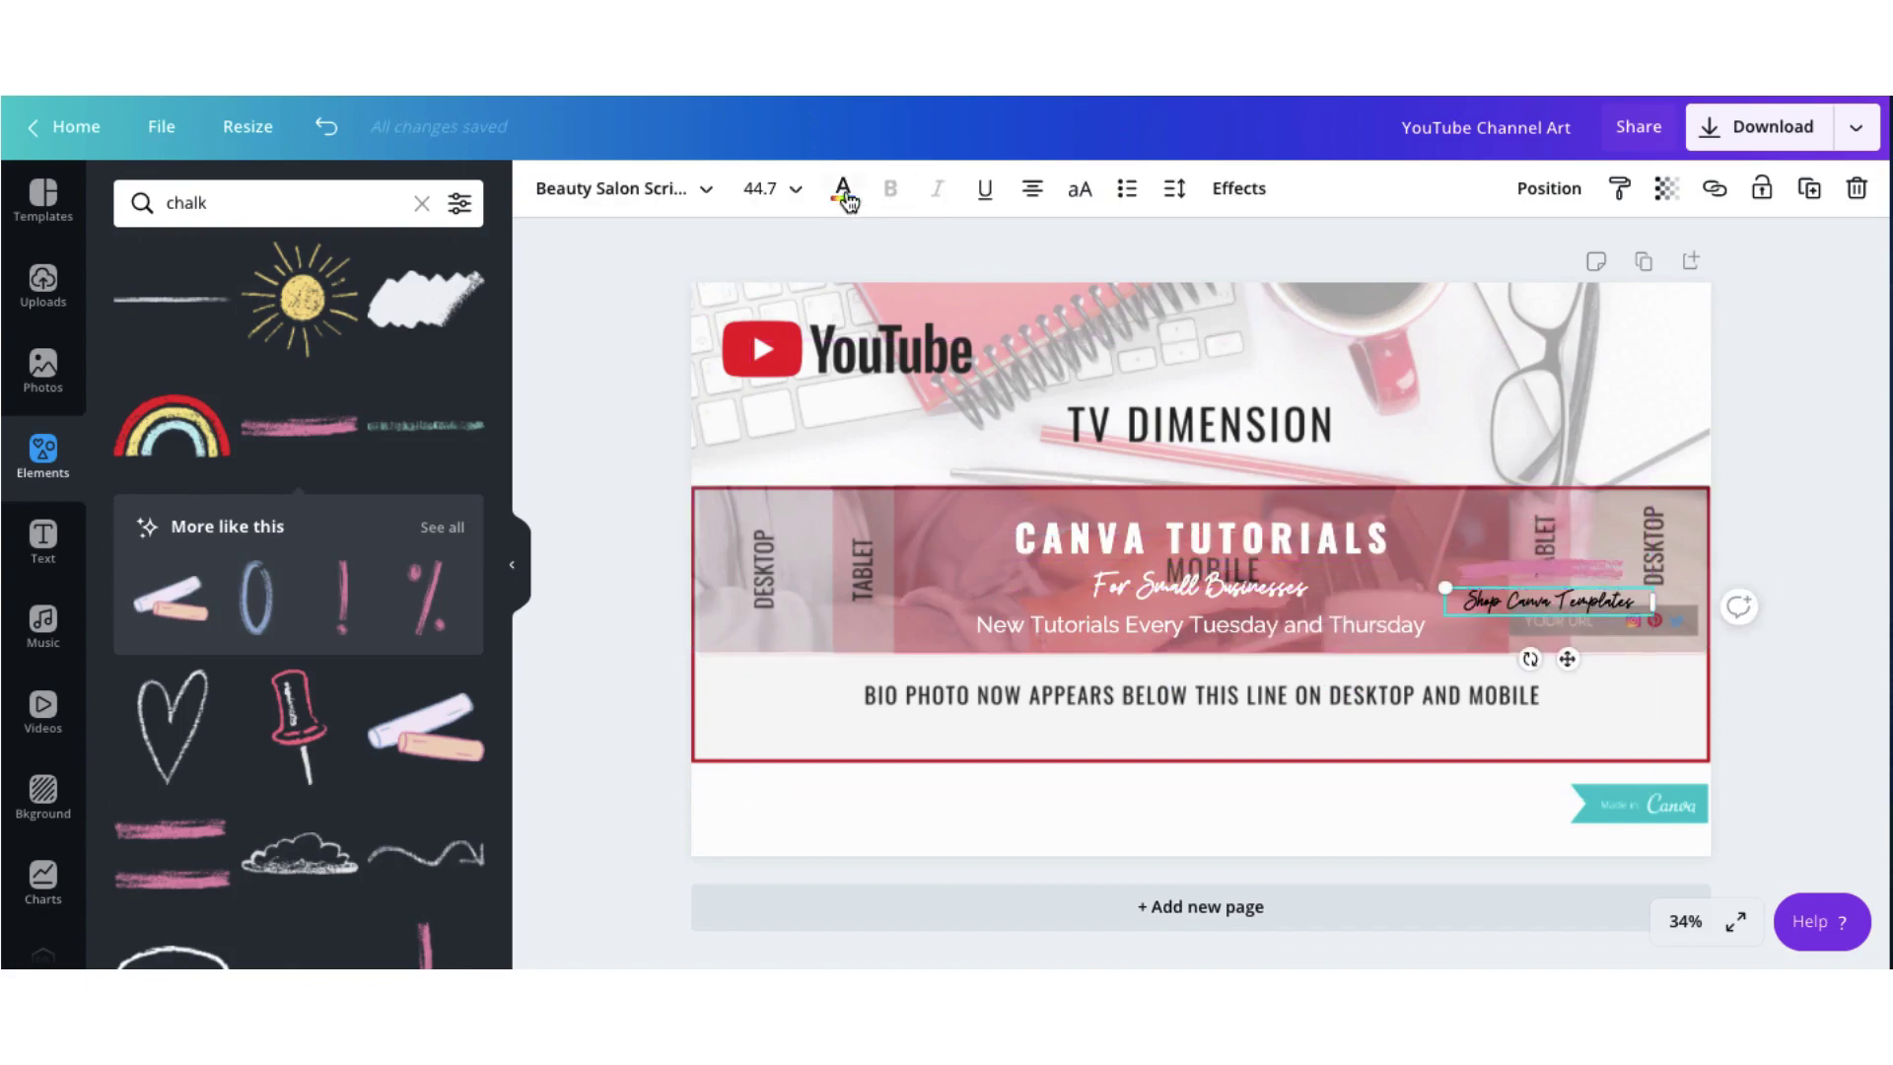
# Step: Colour the "Shop Canva Templates" text white and the chalk stroke brand orange, and move the text onto the stroke
pyautogui.click(843, 187)
pyautogui.click(266, 424)
pyautogui.click(1523, 570)
pyautogui.click(545, 188)
pyautogui.click(202, 547)
pyautogui.moveTo(1548, 600); pyautogui.dragTo(1548, 572)
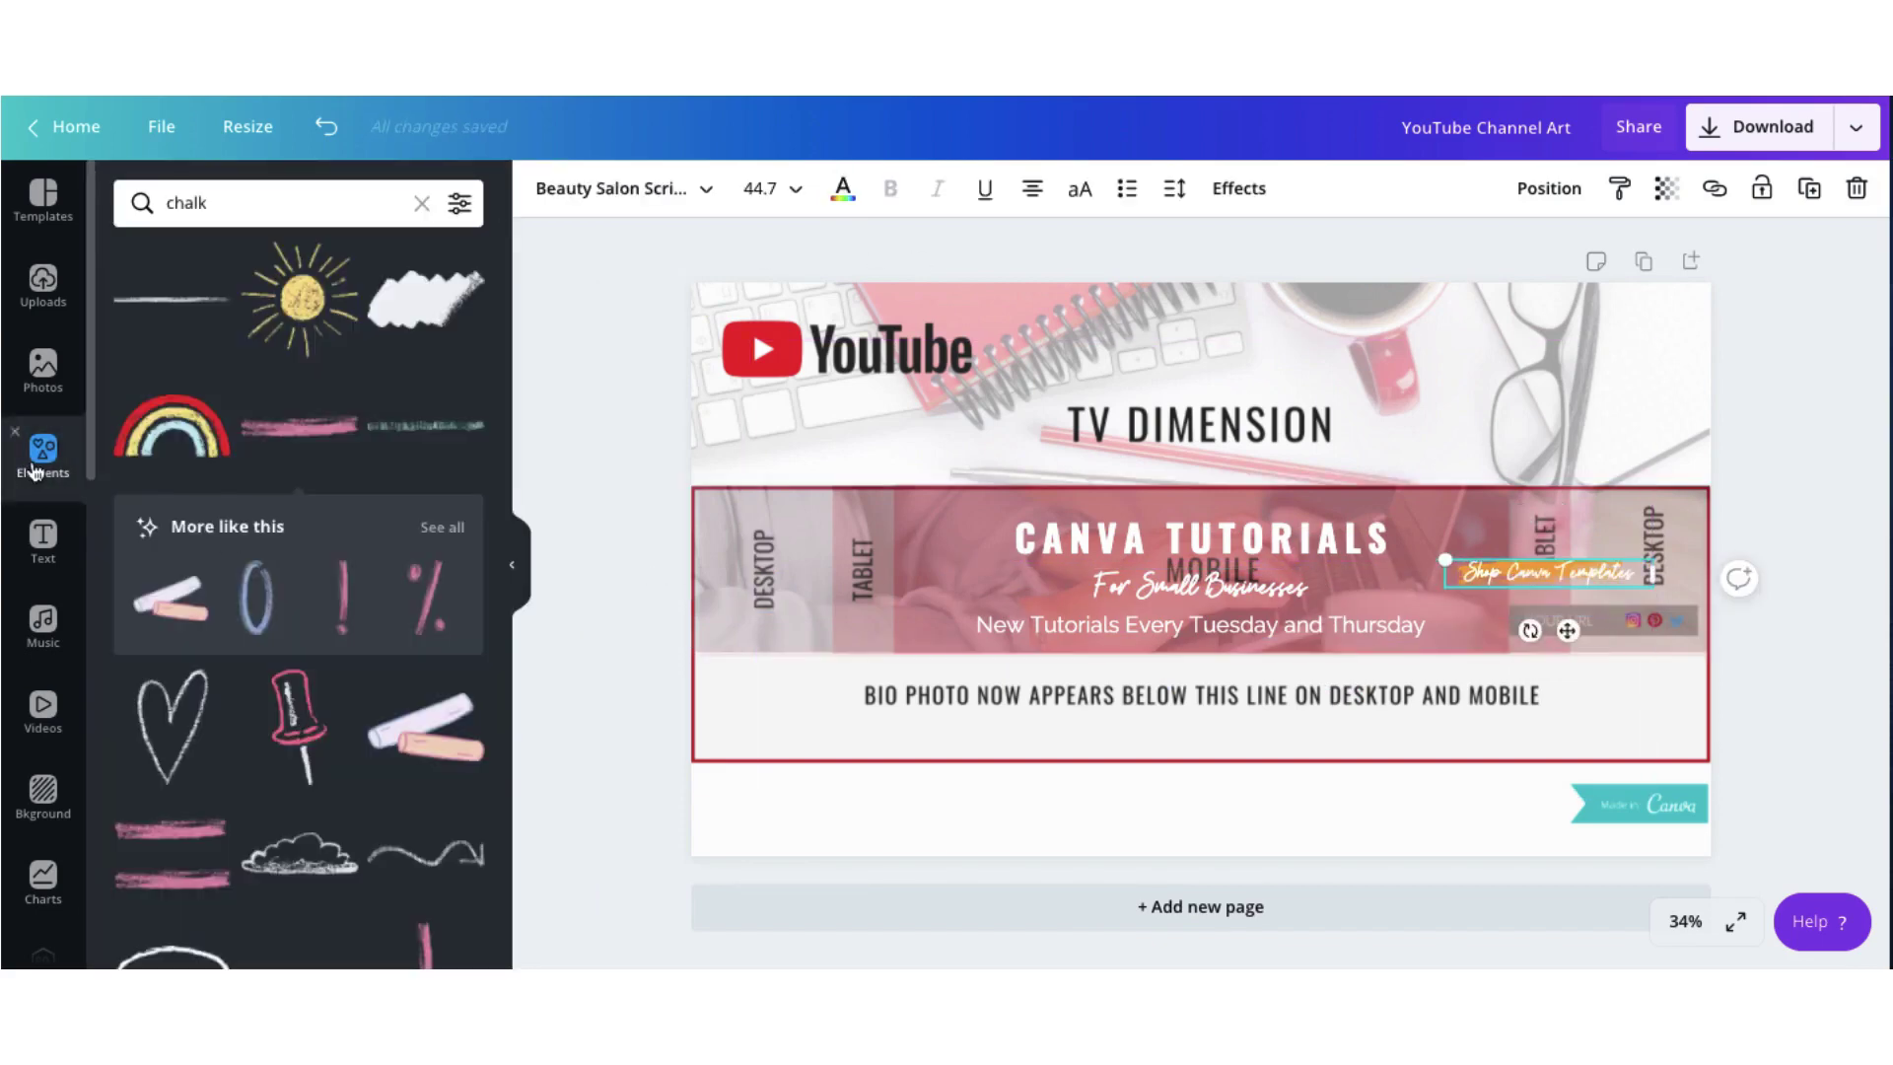
# Step: Search the elements for "arrow" and add the white hand-drawn, brush-style curved arrow to the banner
pyautogui.click(412, 202)
pyautogui.click(264, 202)
pyautogui.write('arrow')
pyautogui.press('Return')
pyautogui.scroll(-5, 258, 569)
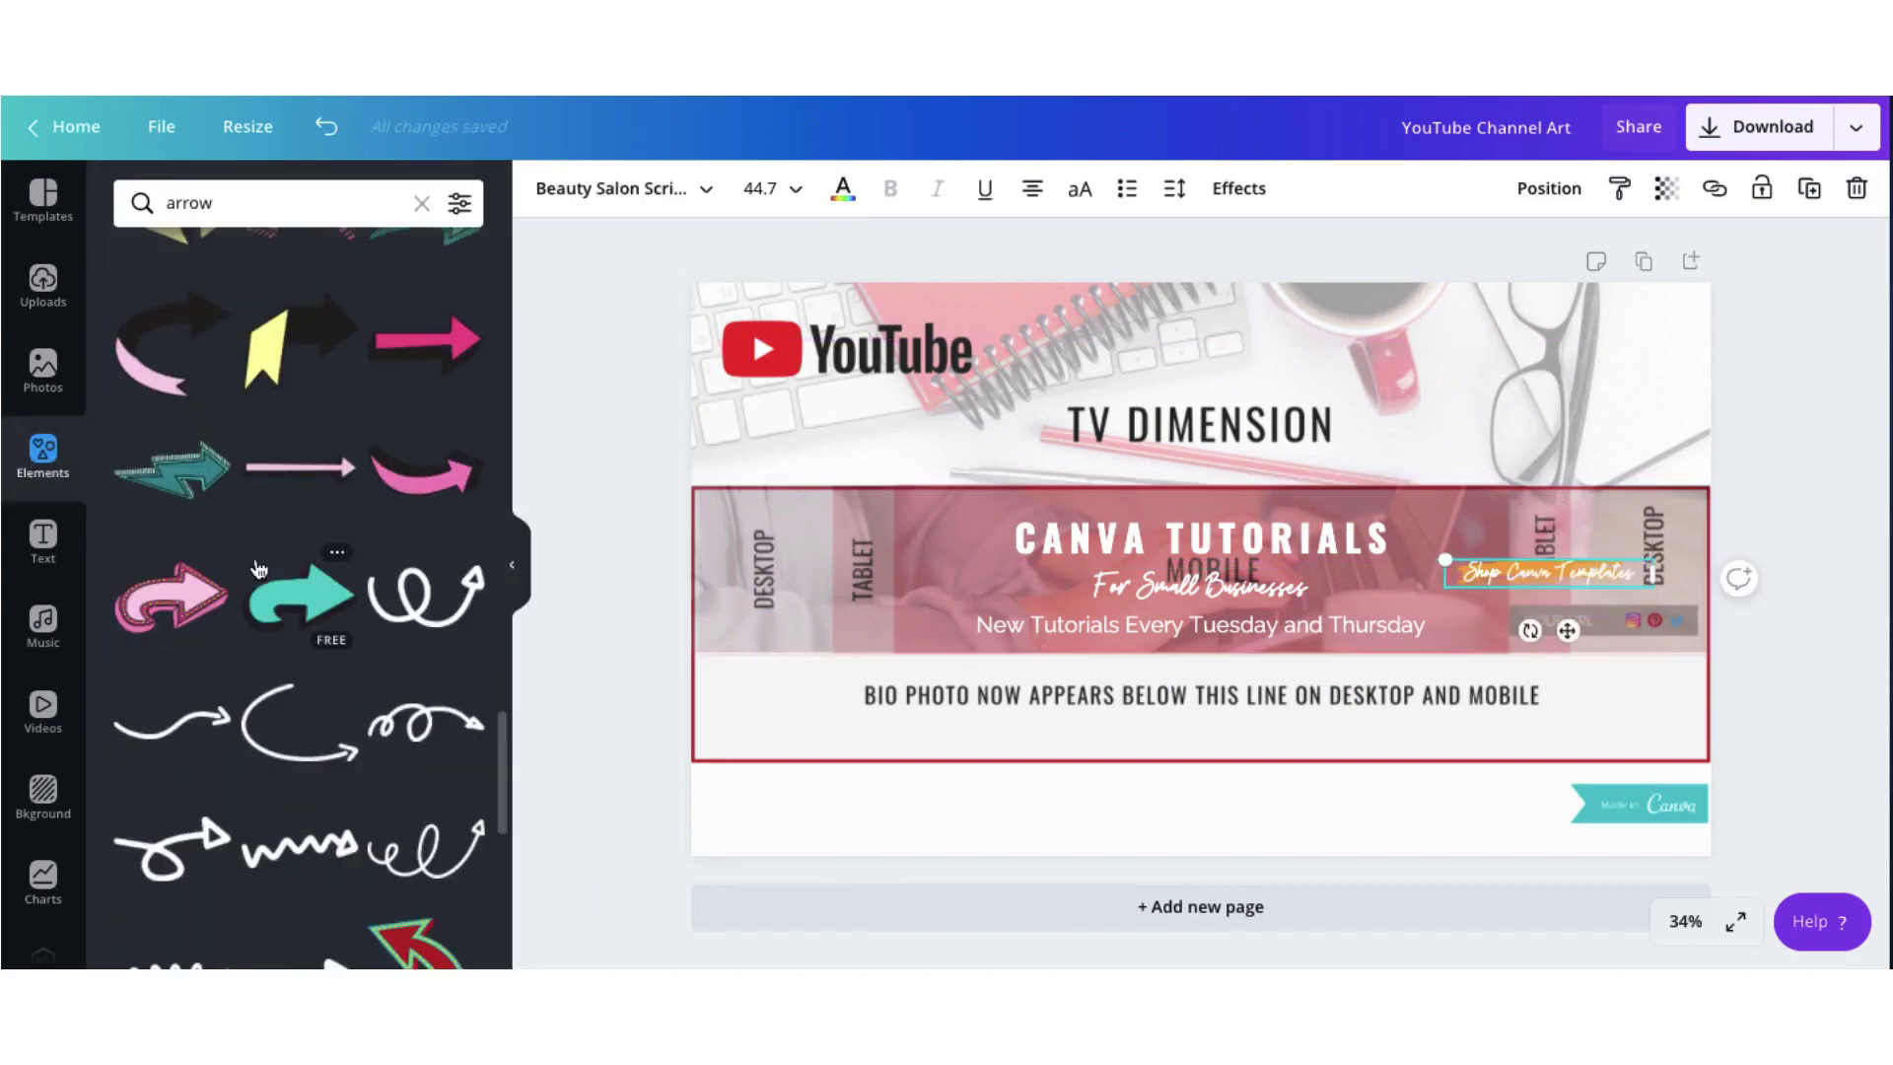
pyautogui.scroll(-10, 258, 569)
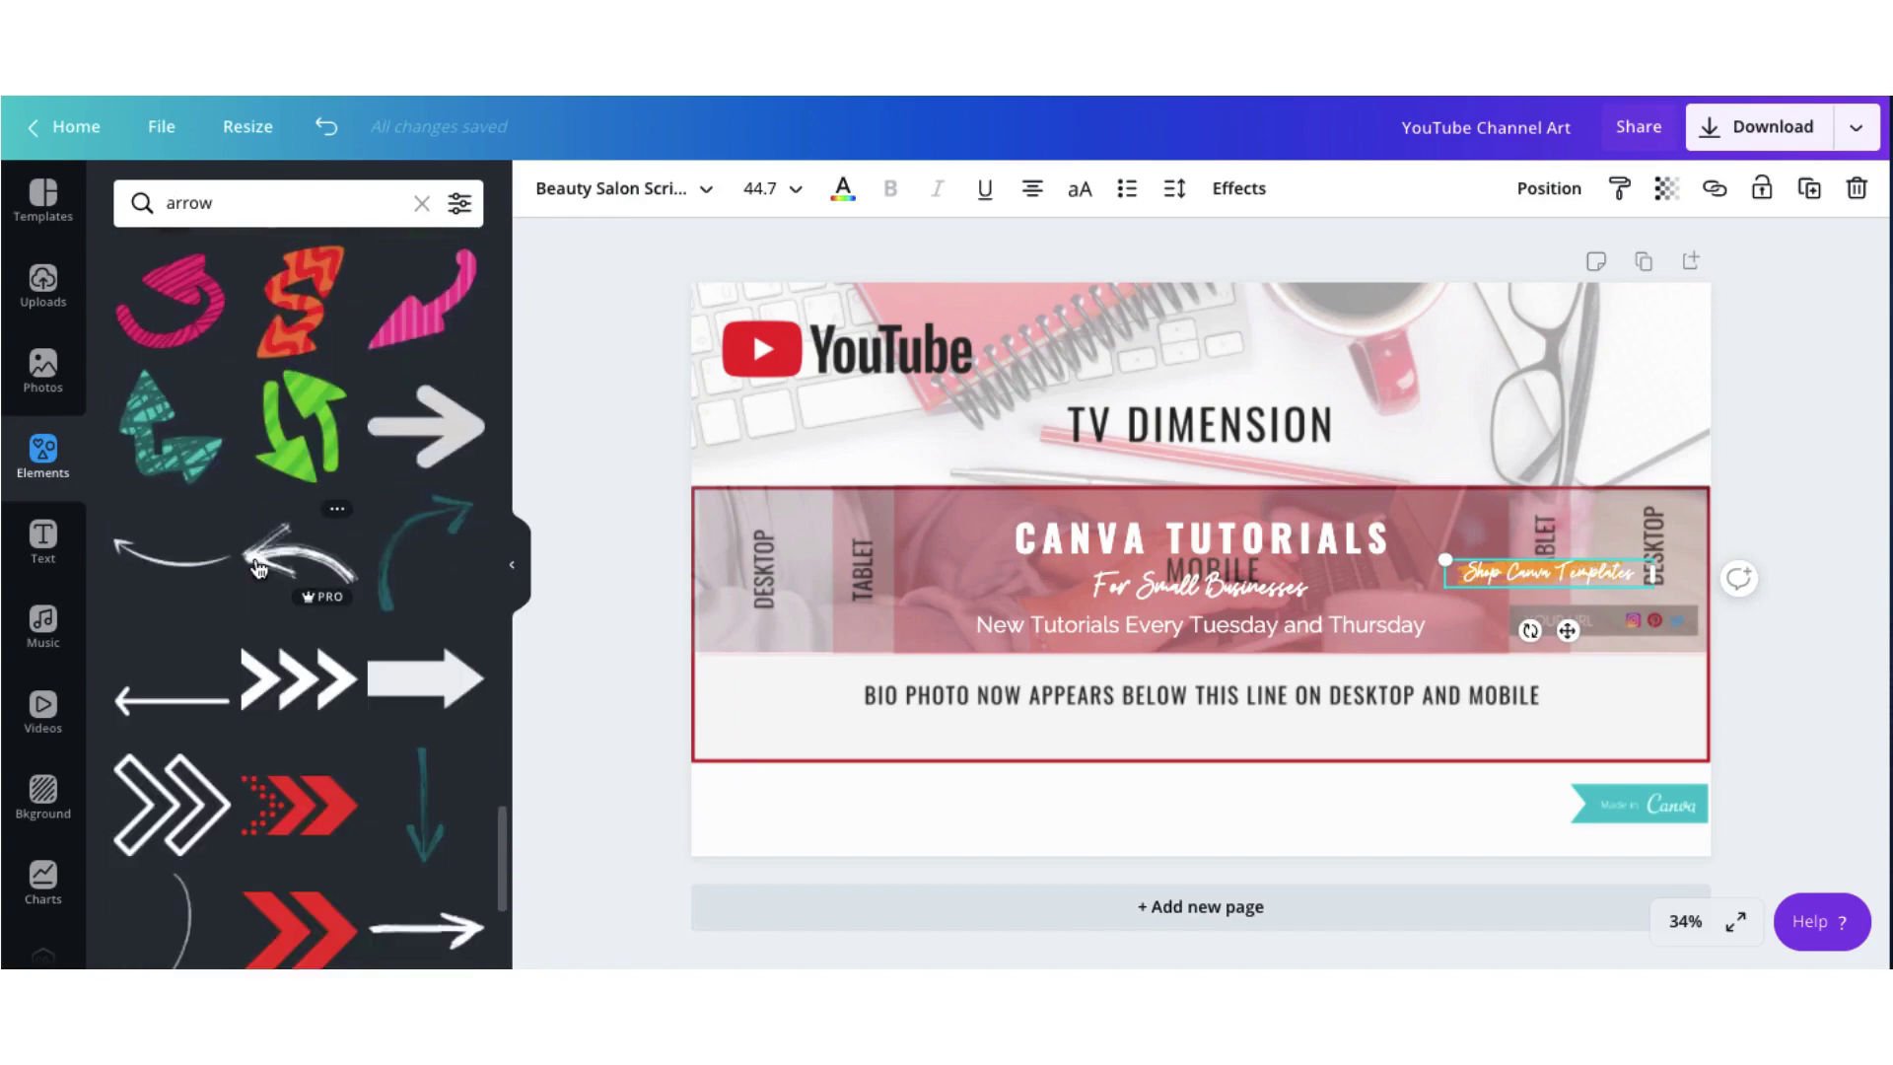
pyautogui.click(258, 569)
# Step: Recolour the arrow brand pink, shrink and rotate it, and place it under "Shop Canva Templates" pointing at the link strip
pyautogui.click(544, 188)
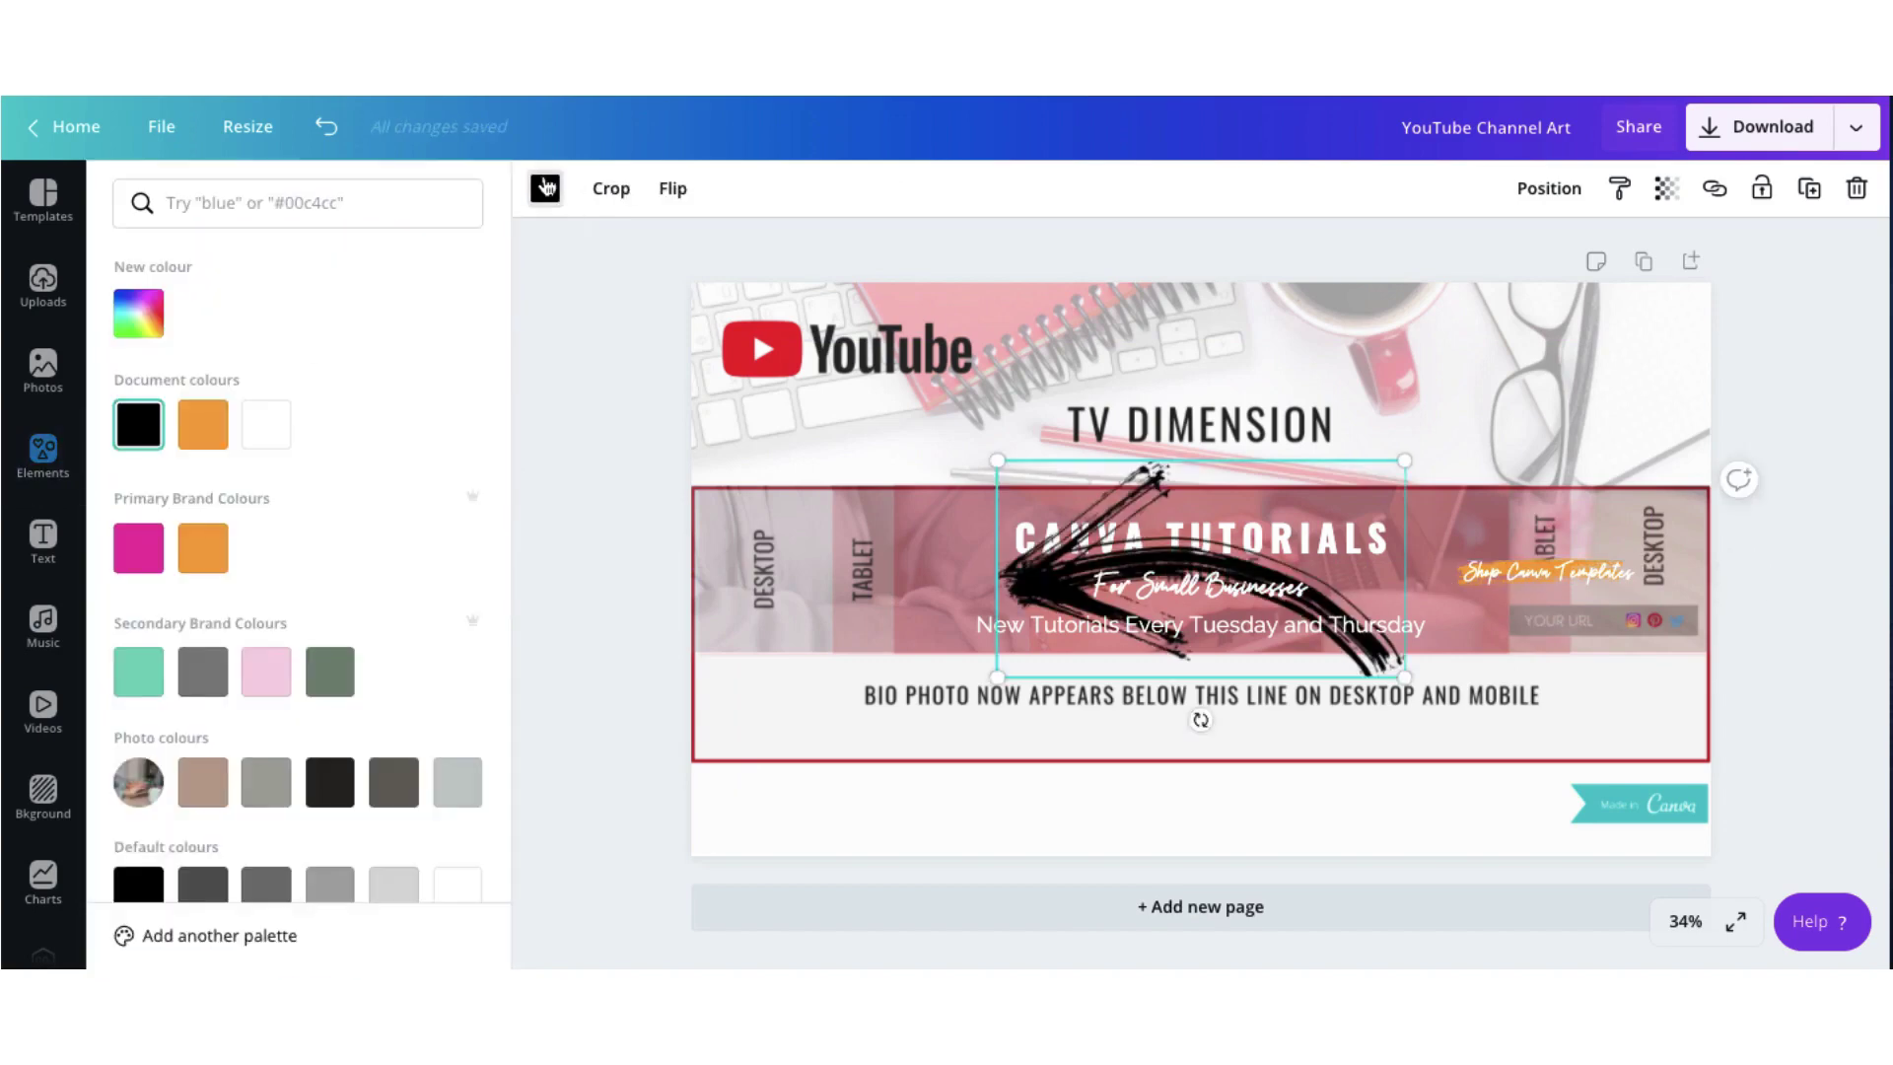
pyautogui.click(139, 548)
pyautogui.moveTo(997, 460); pyautogui.dragTo(1493, 558)
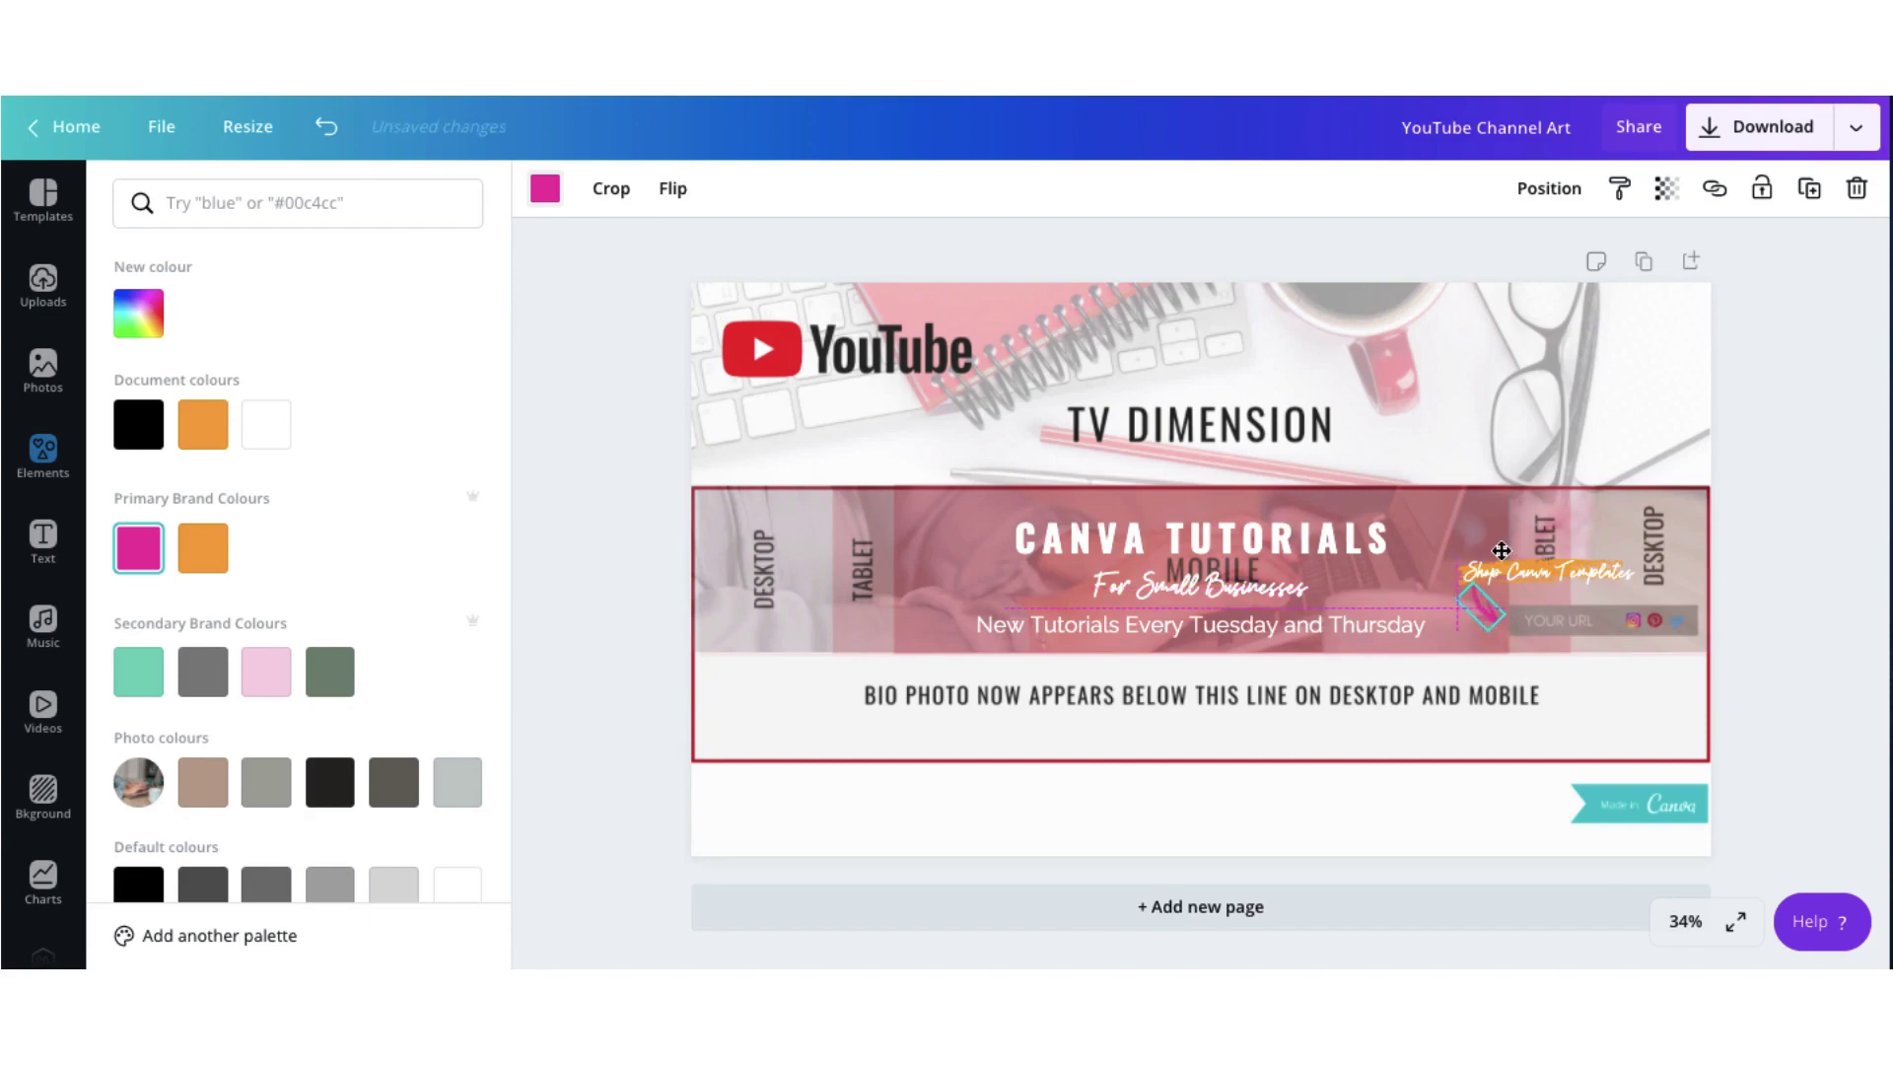
pyautogui.click(1558, 570)
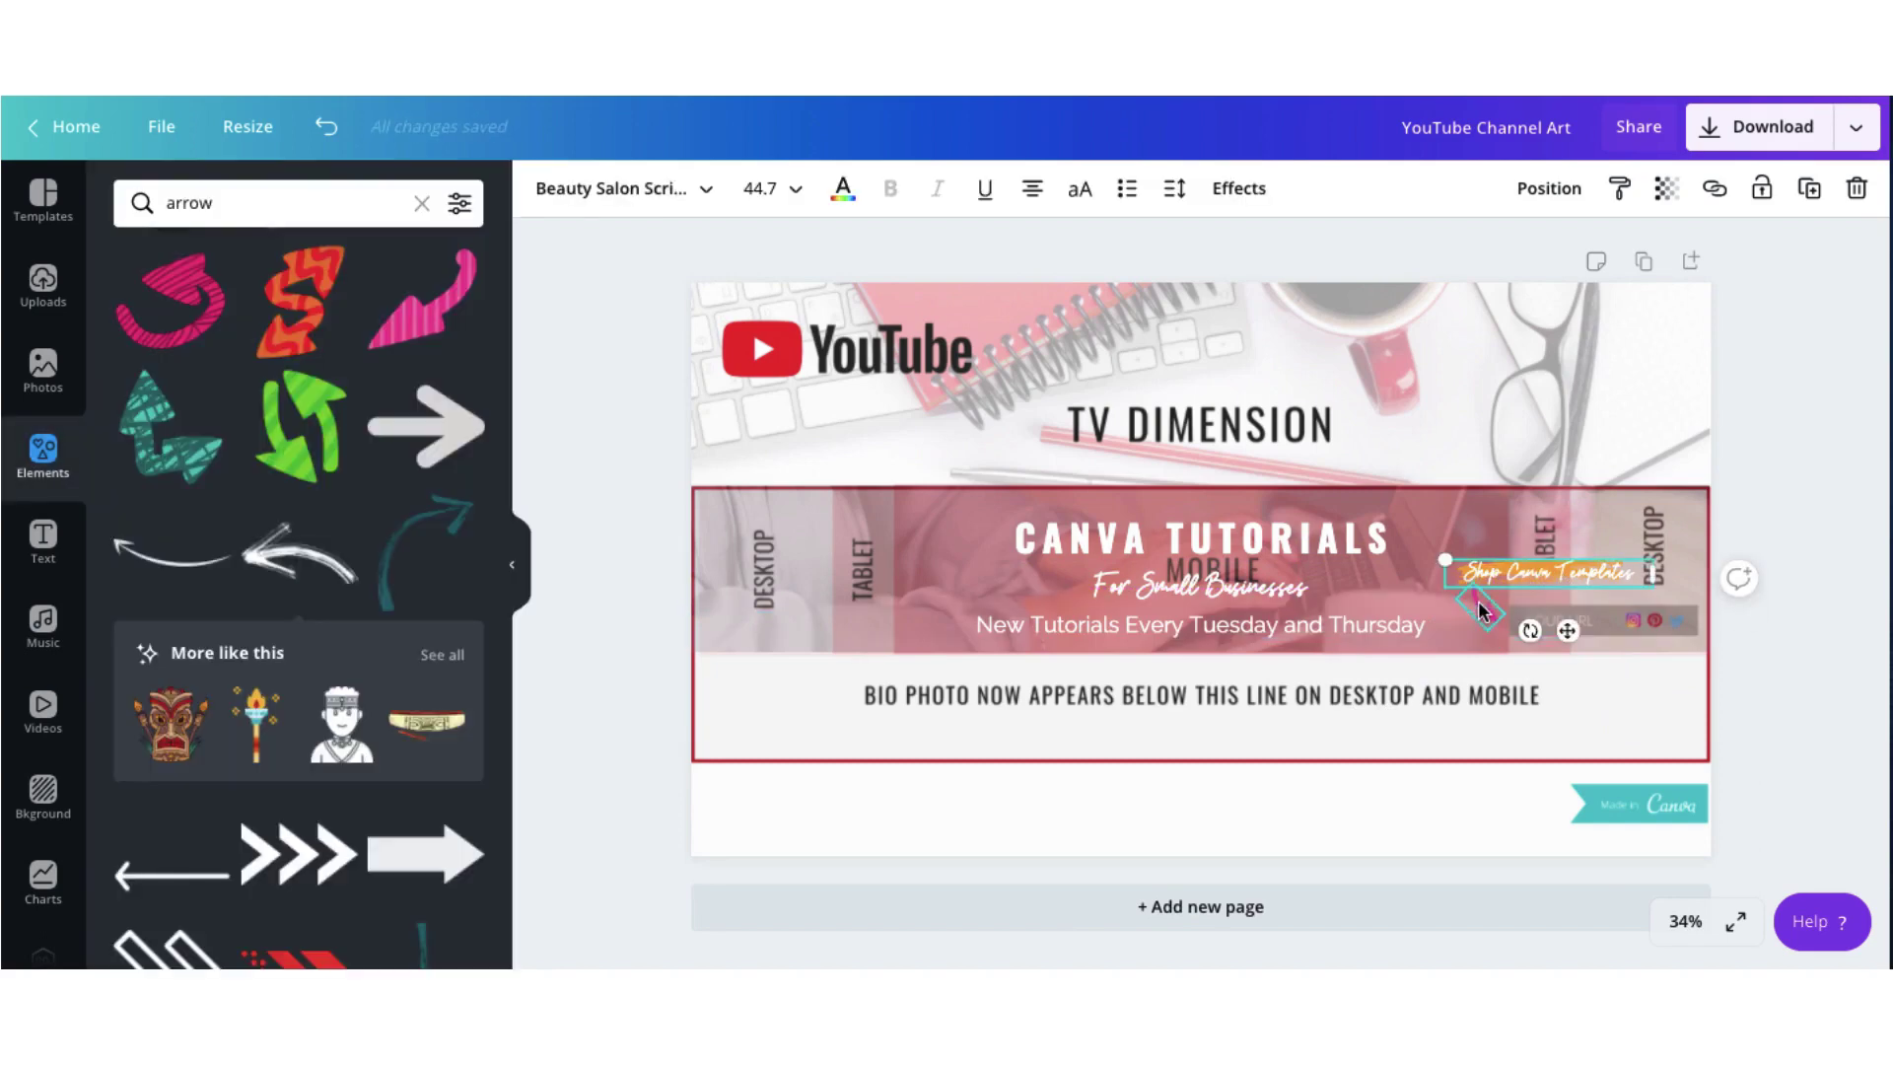
pyautogui.click(1485, 606)
# Step: Restore the laptop photo behind the banner text to full opacity
pyautogui.click(1600, 510)
pyautogui.click(1666, 189)
pyautogui.moveTo(1523, 246); pyautogui.dragTo(1669, 246)
pyautogui.click(1584, 512)
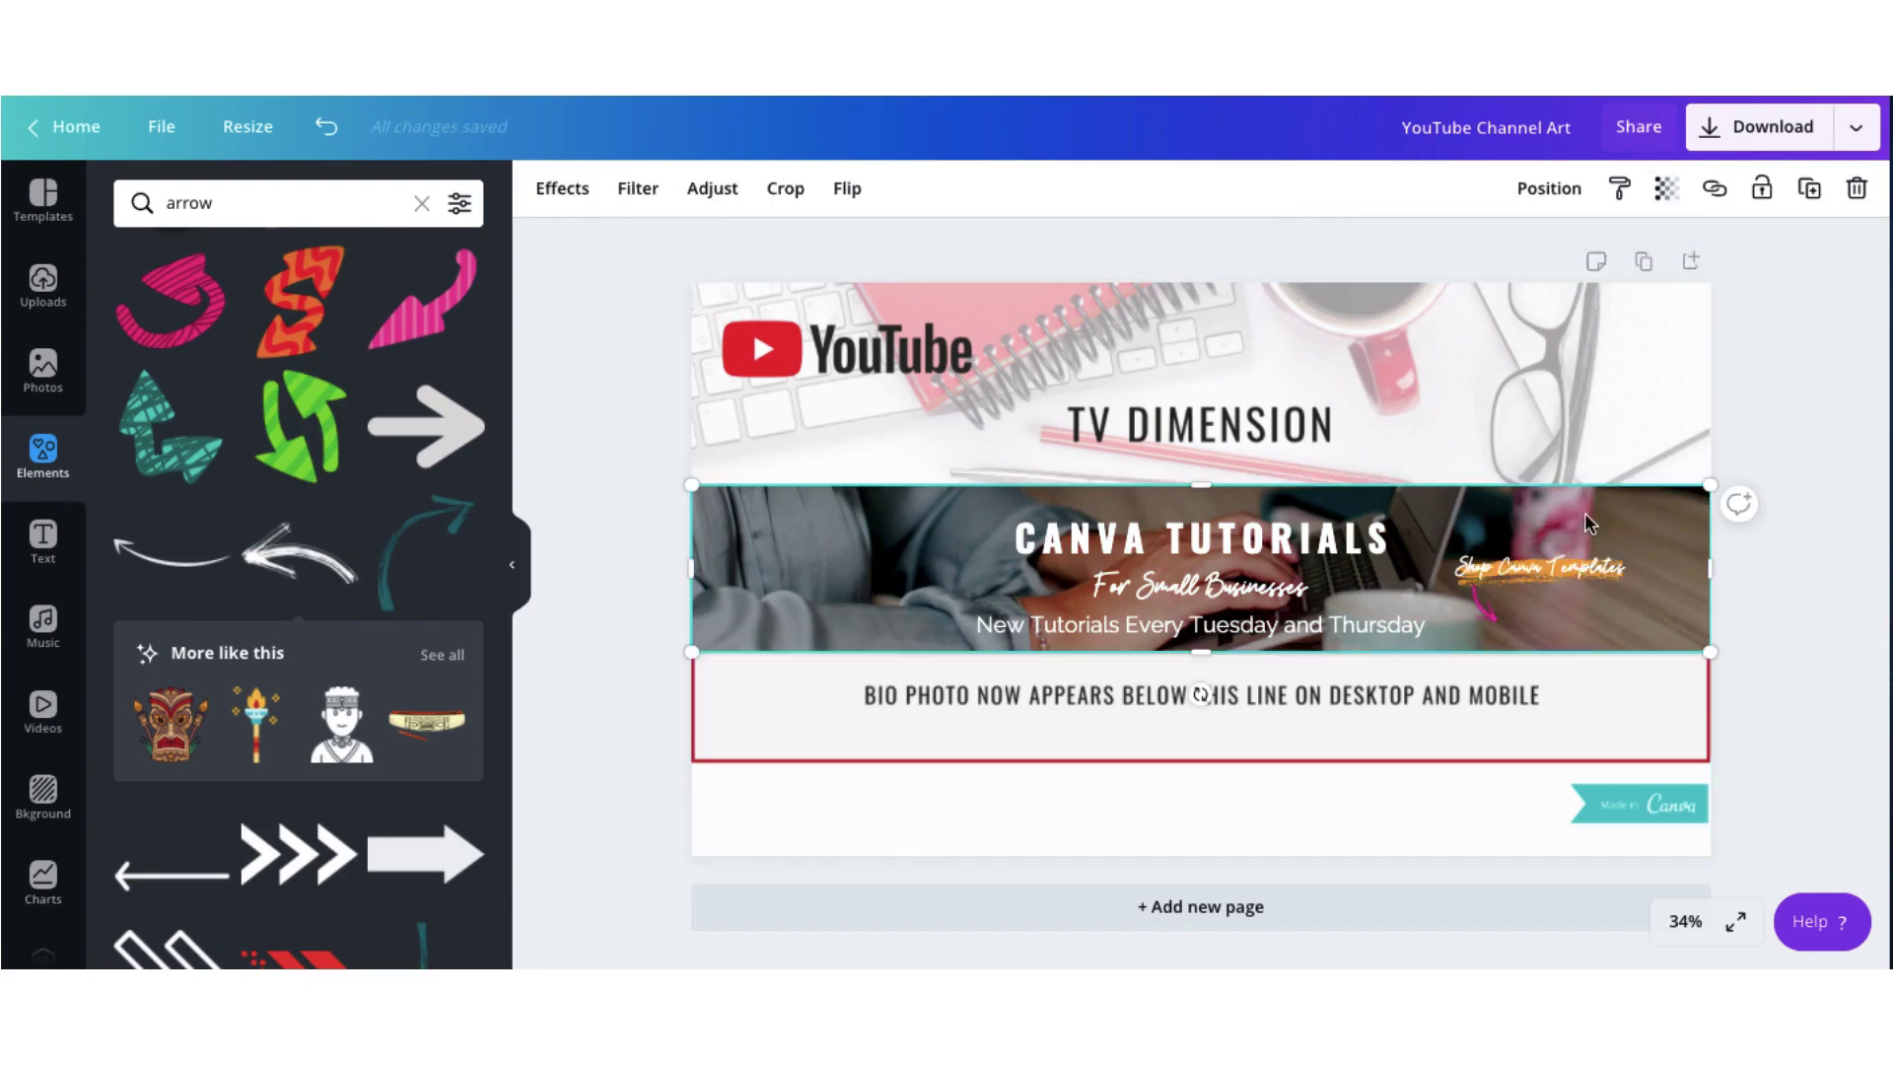
# Step: Delete the dimension guide background from the page and download the design as a PNG
pyautogui.click(1620, 422)
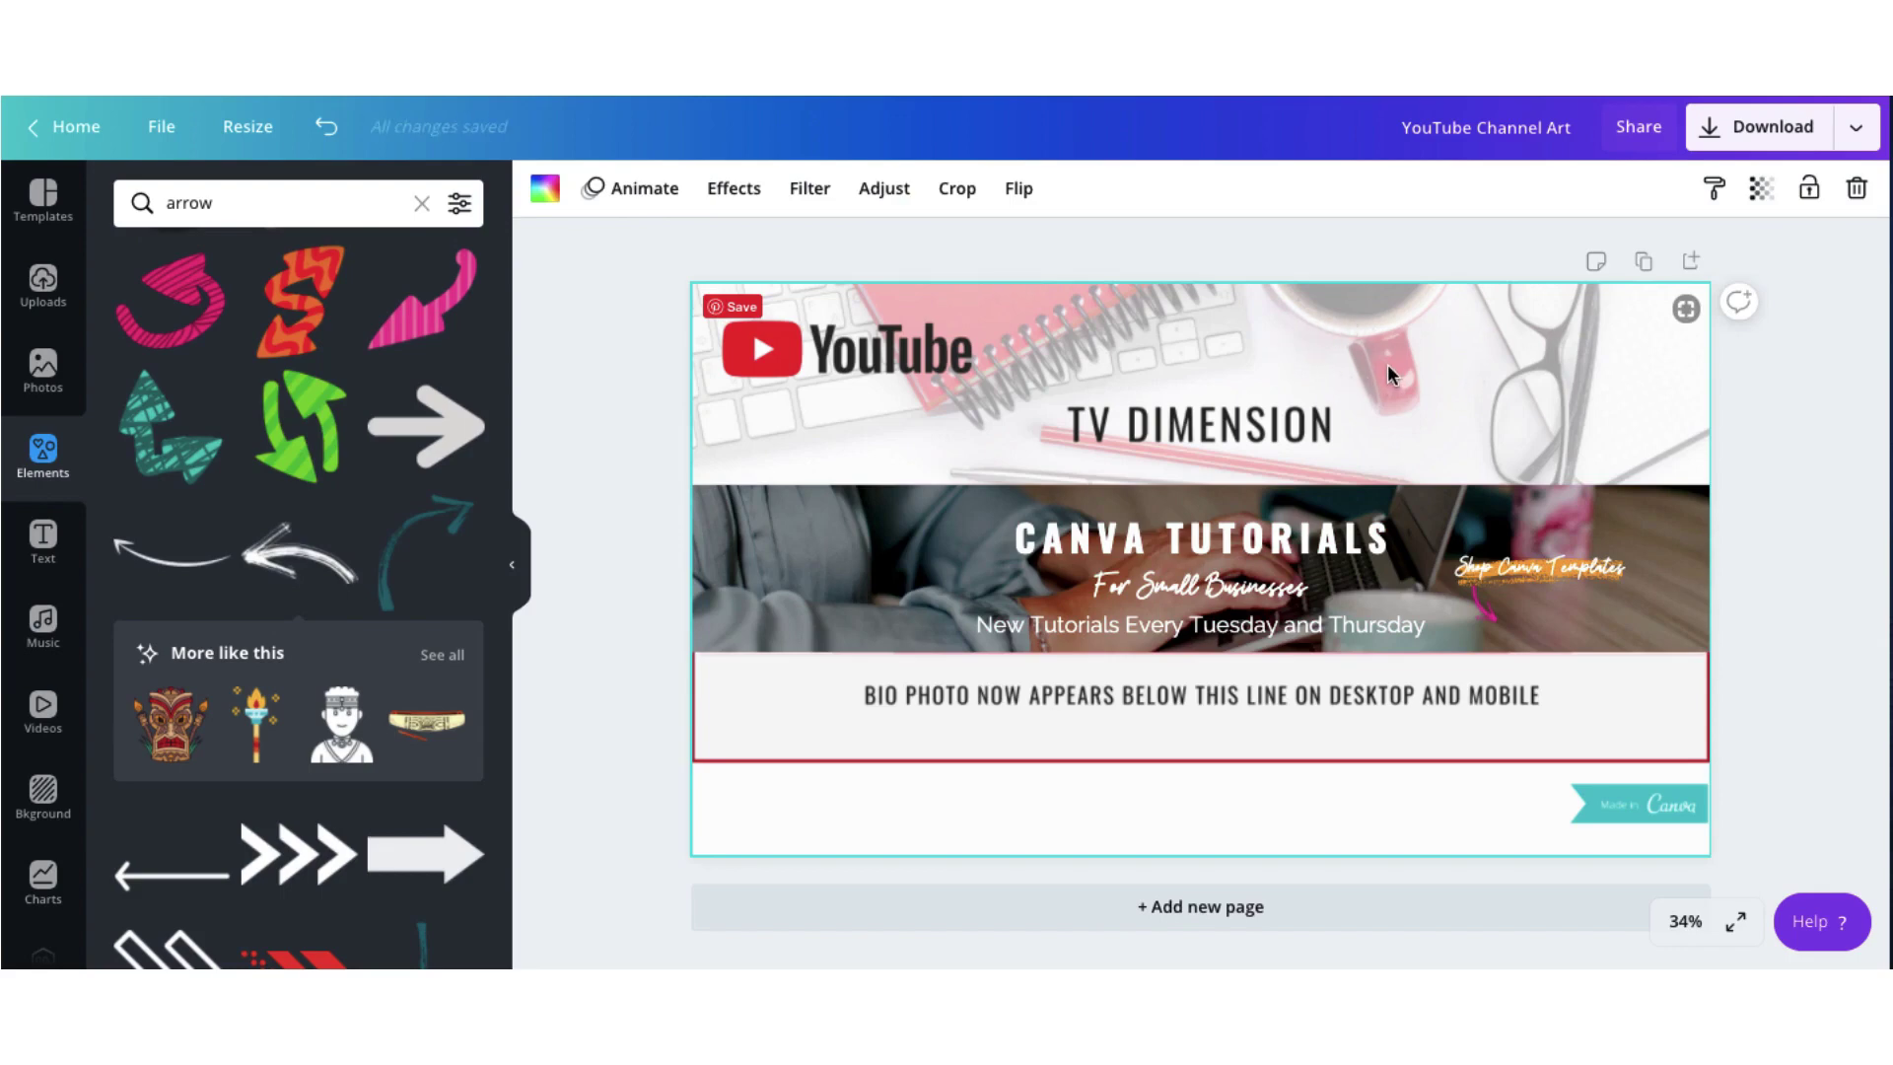
pyautogui.press('Delete')
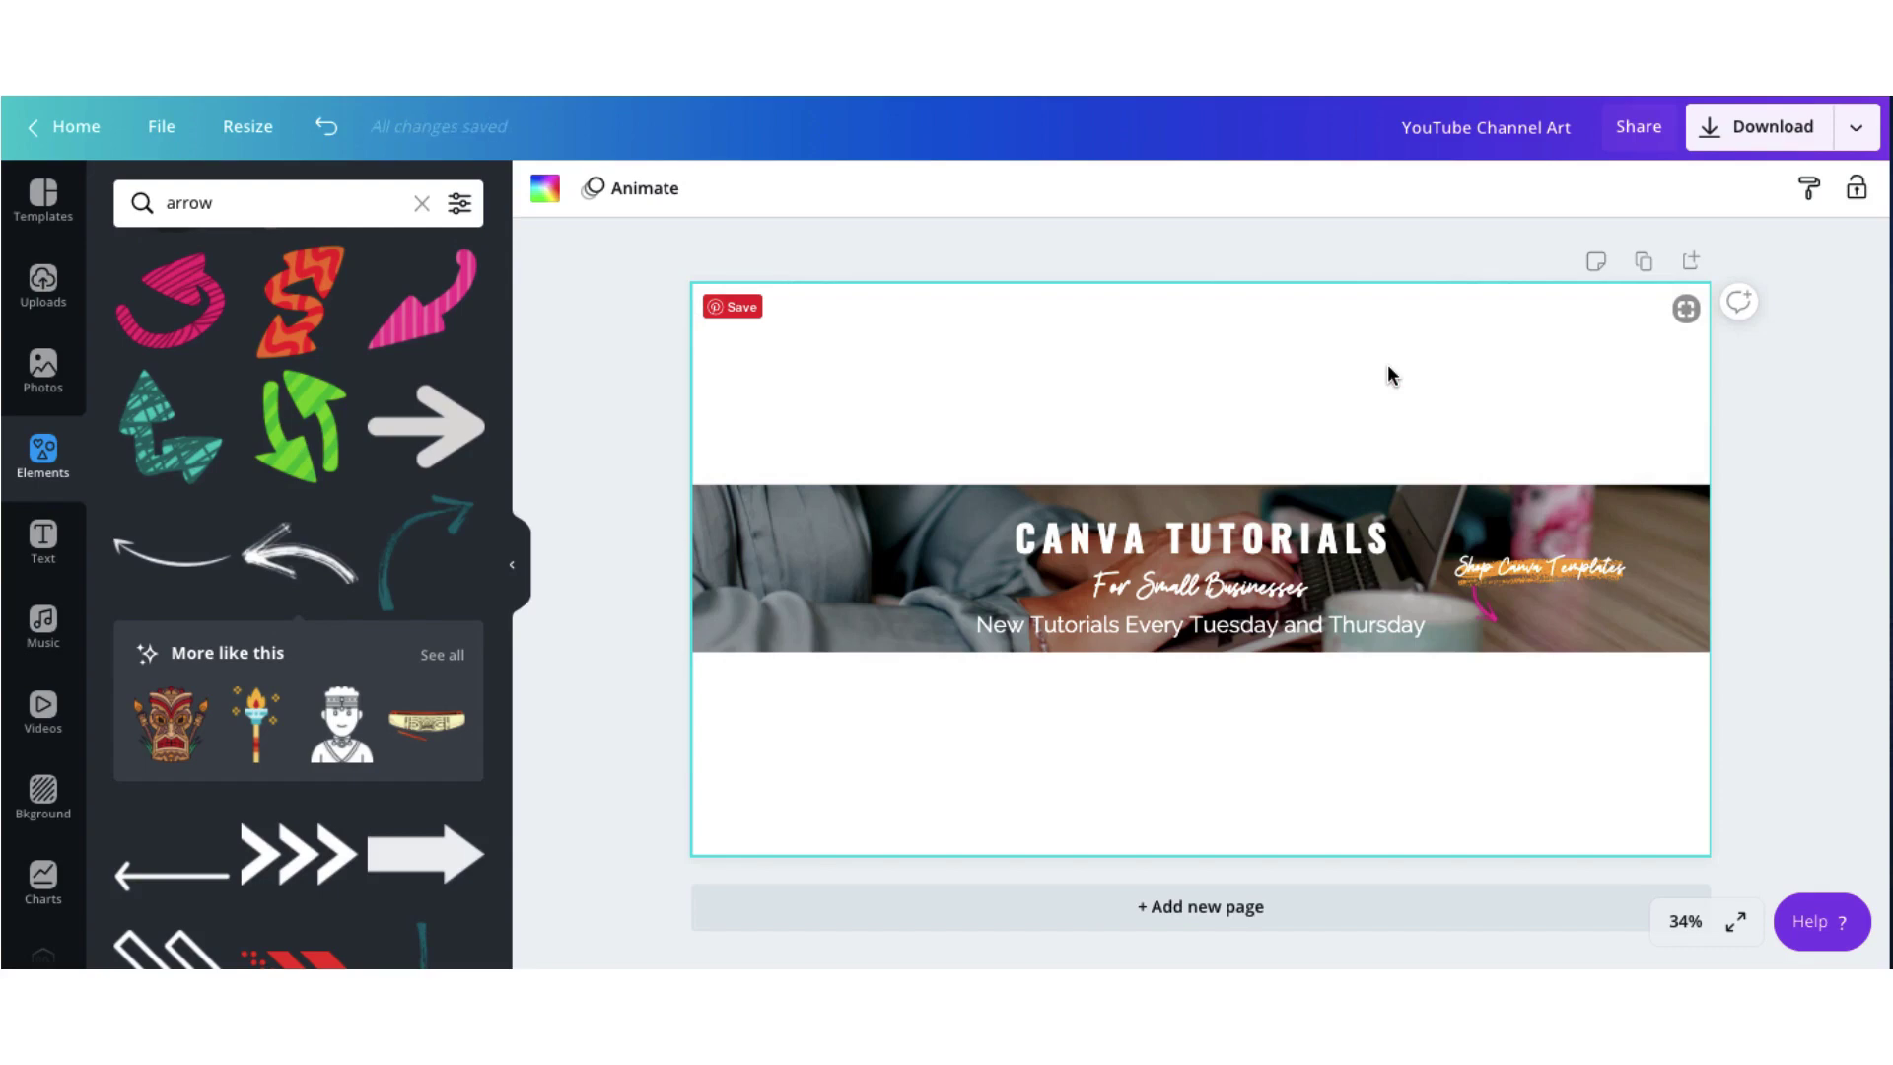
pyautogui.click(1763, 148)
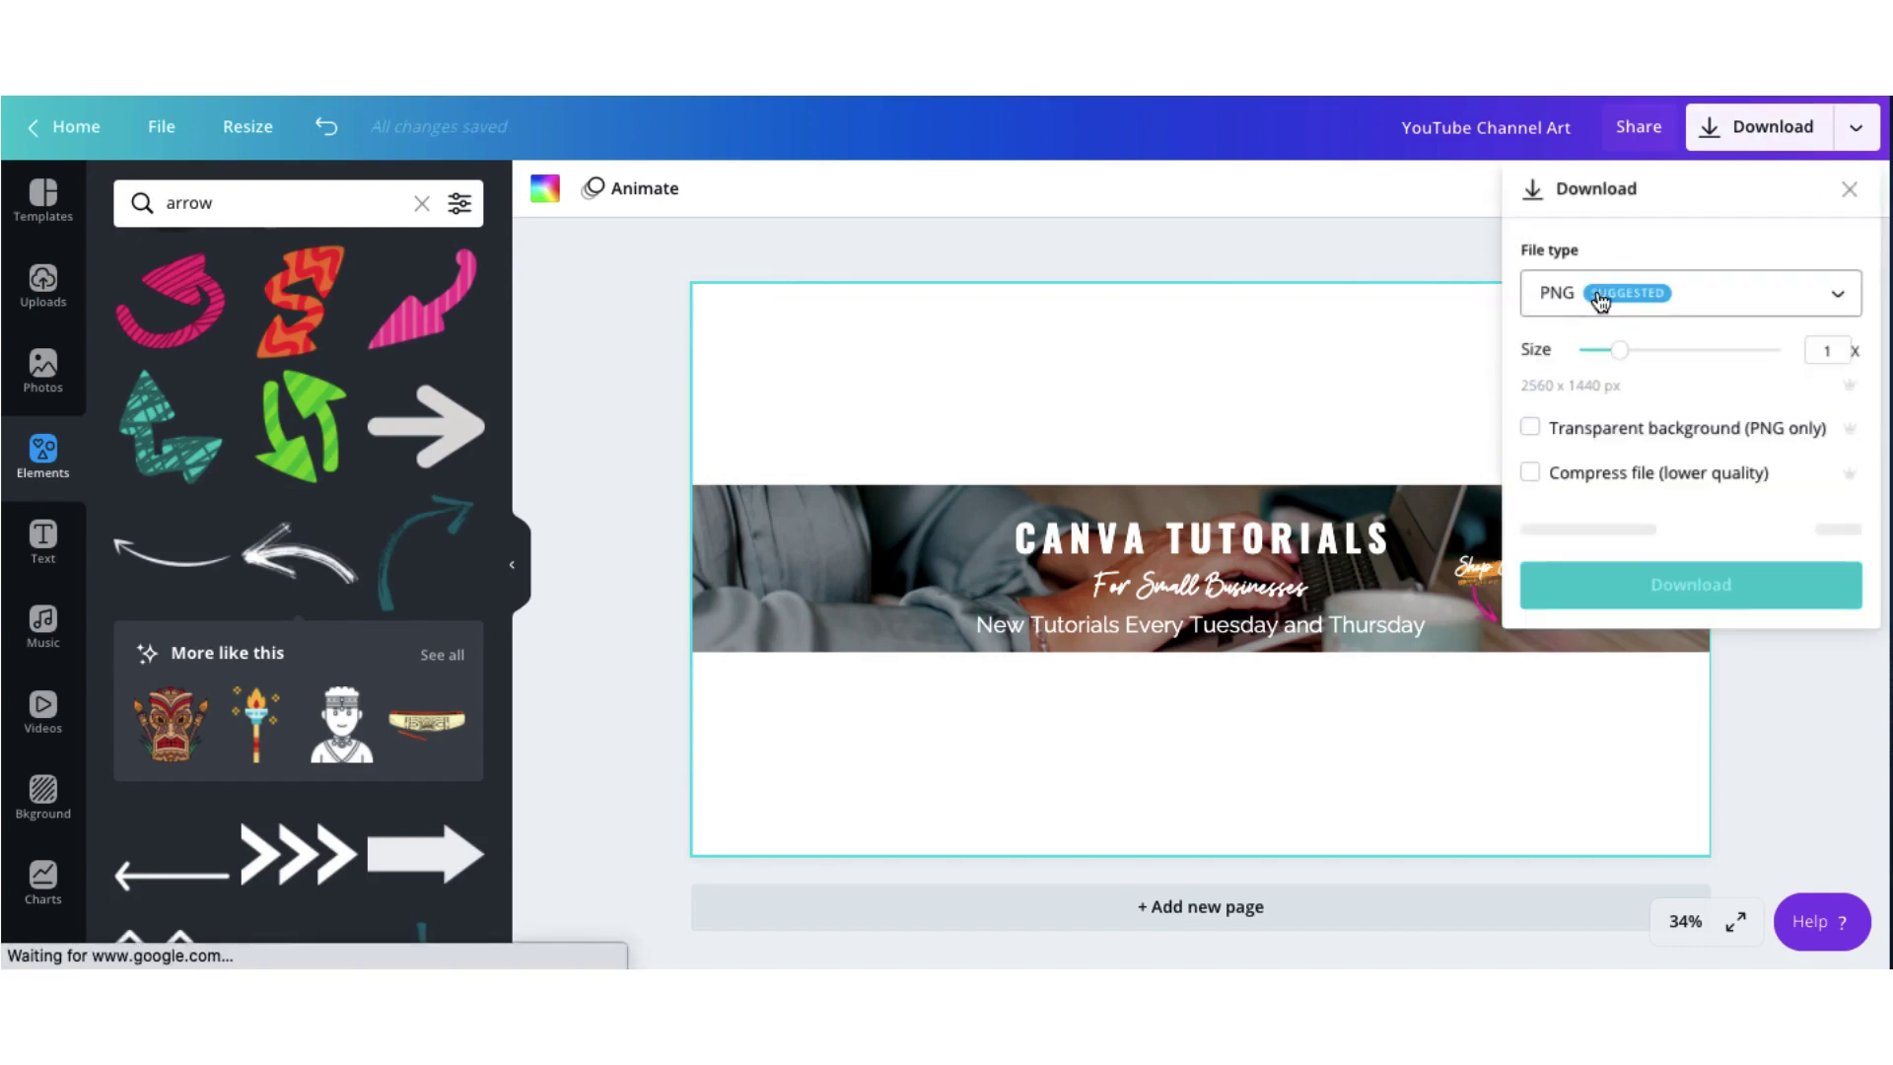
pyautogui.click(1705, 584)
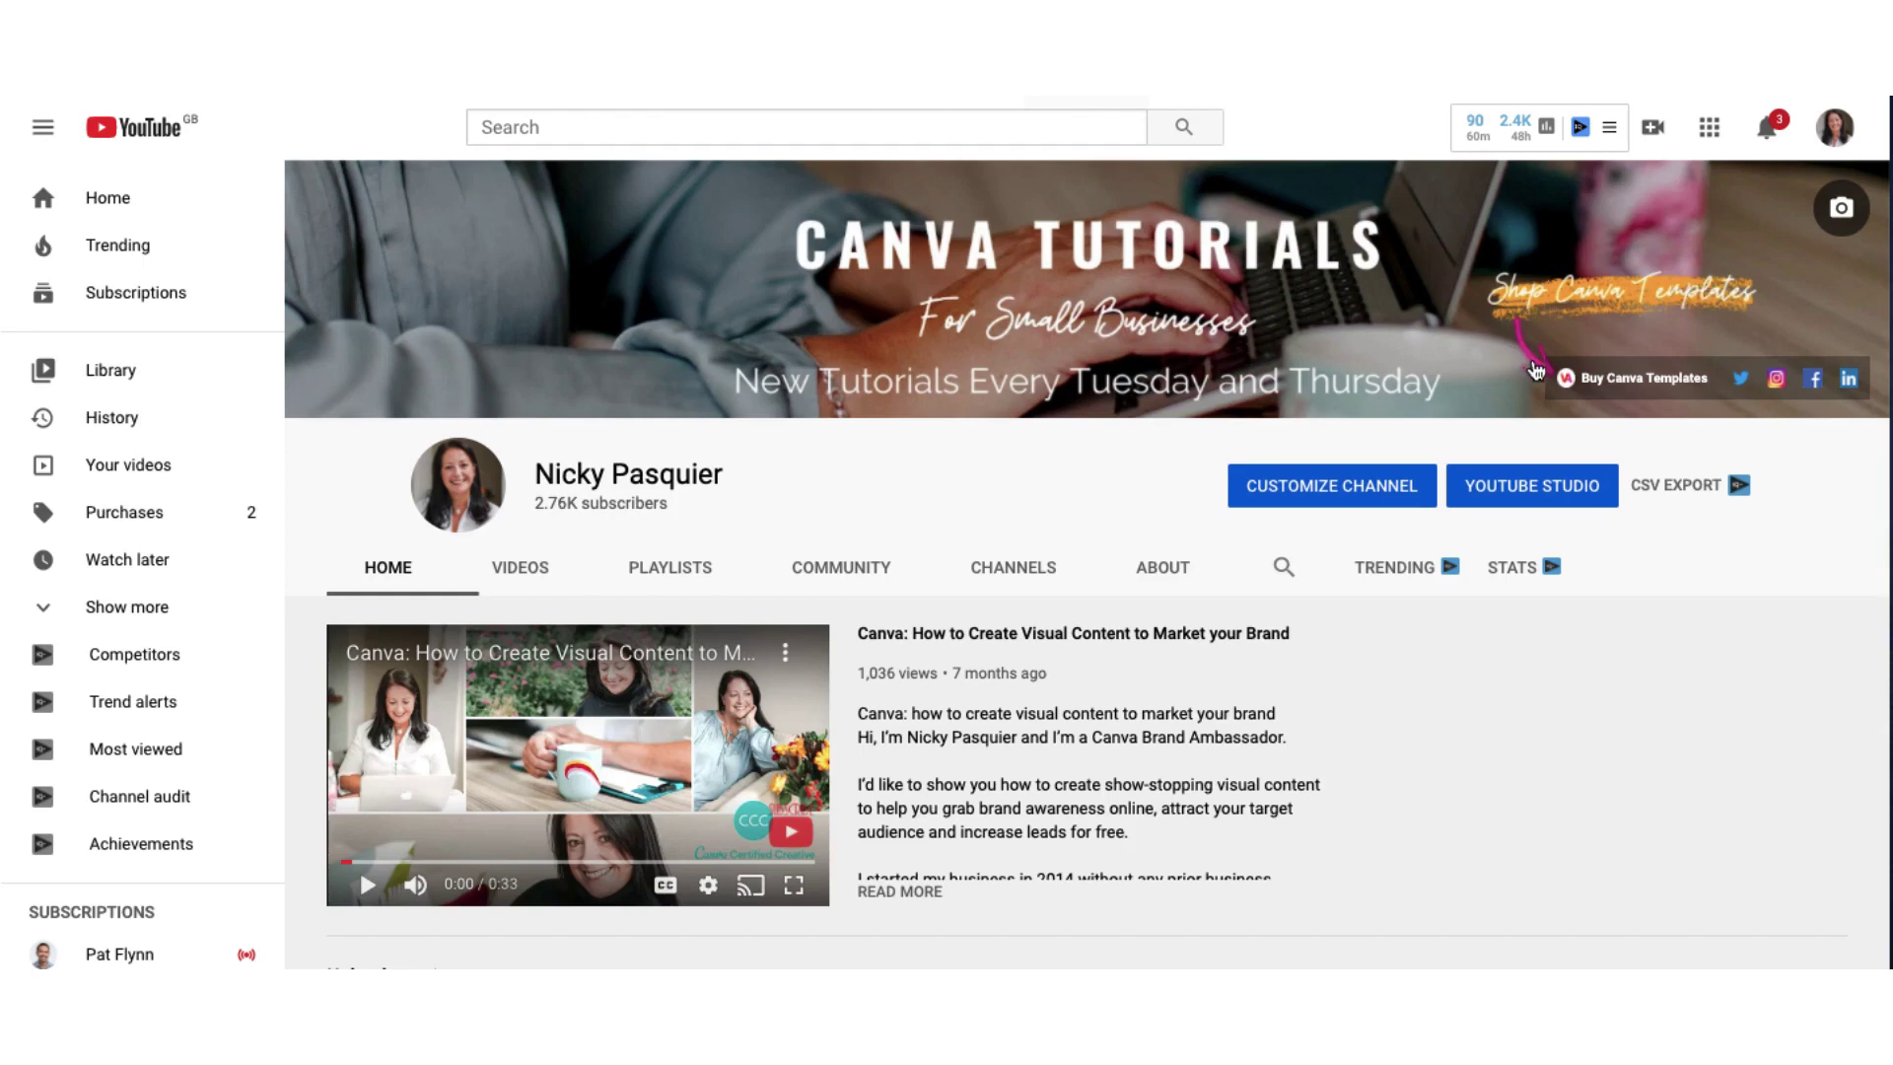
# Step: Test the Buy Canva Templates link on the YouTube channel banner and look over the template shop page it opens
pyautogui.click(1623, 376)
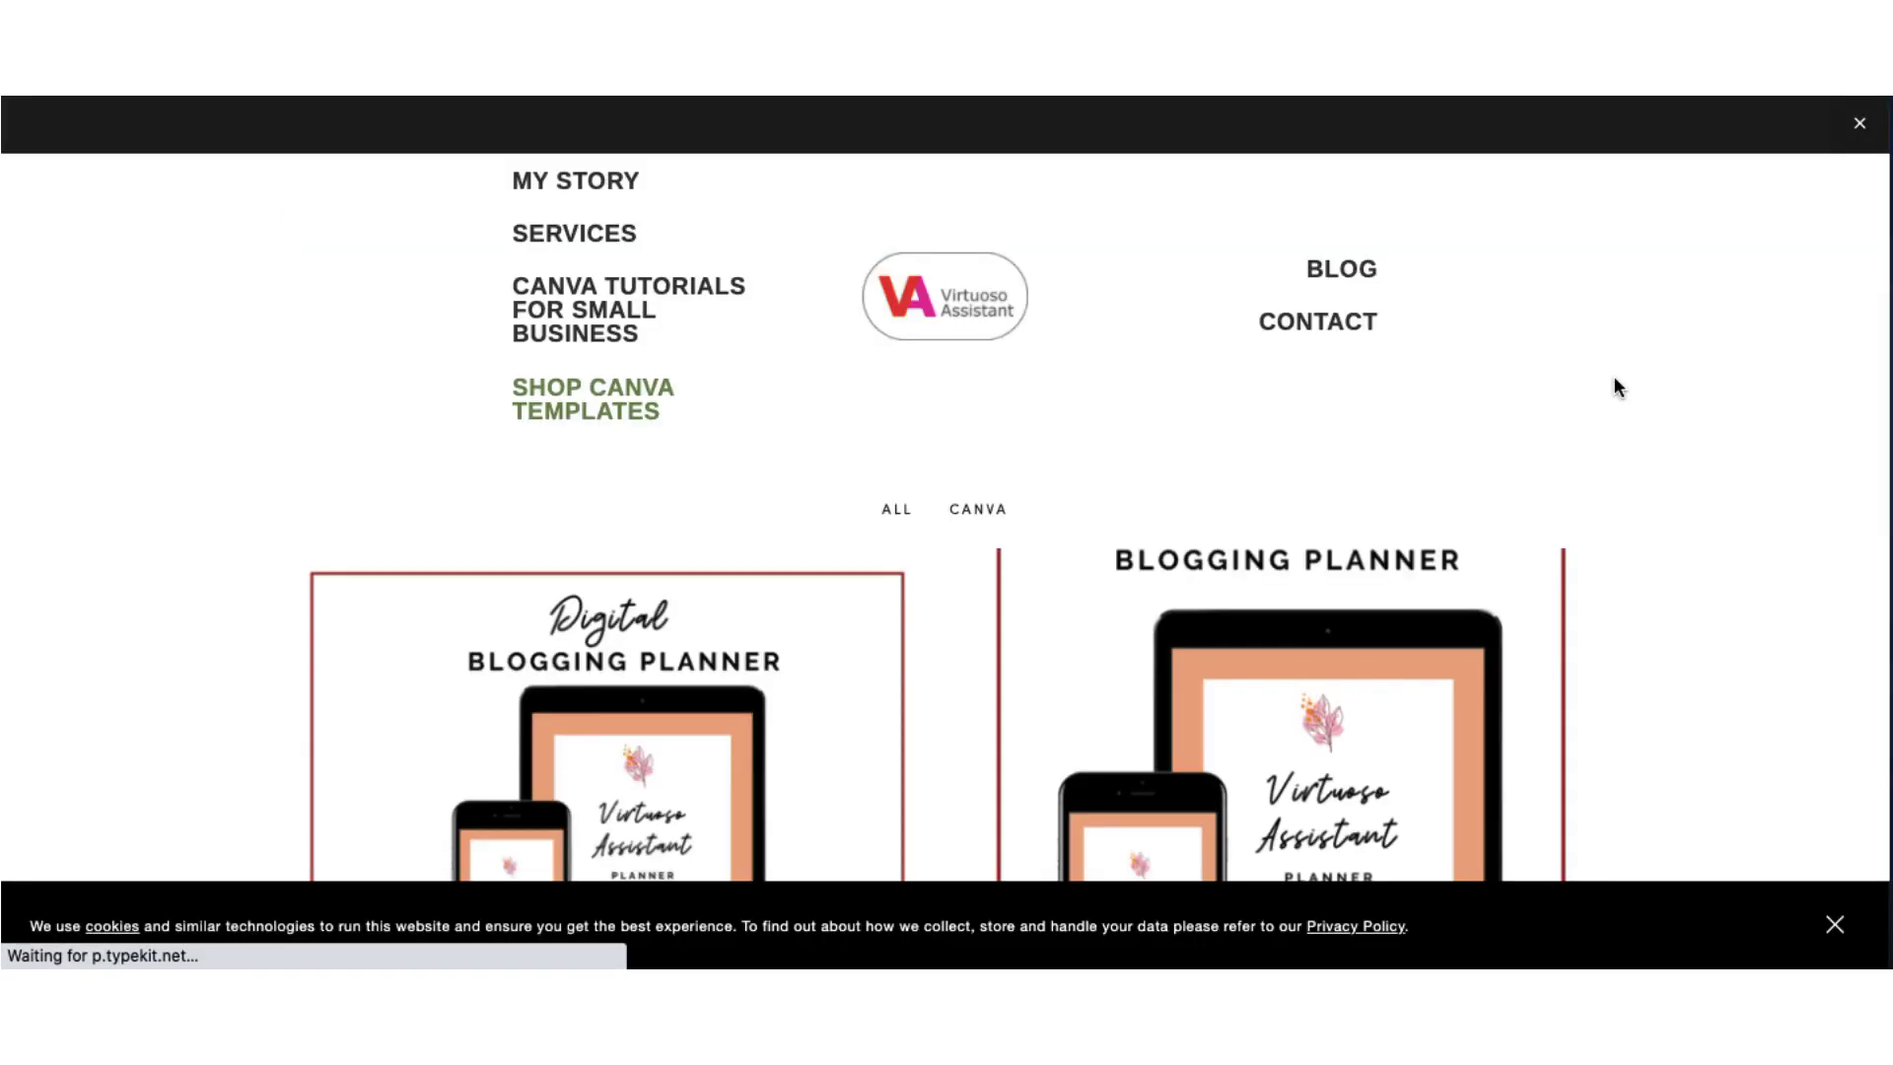
pyautogui.scroll(-6, 1613, 386)
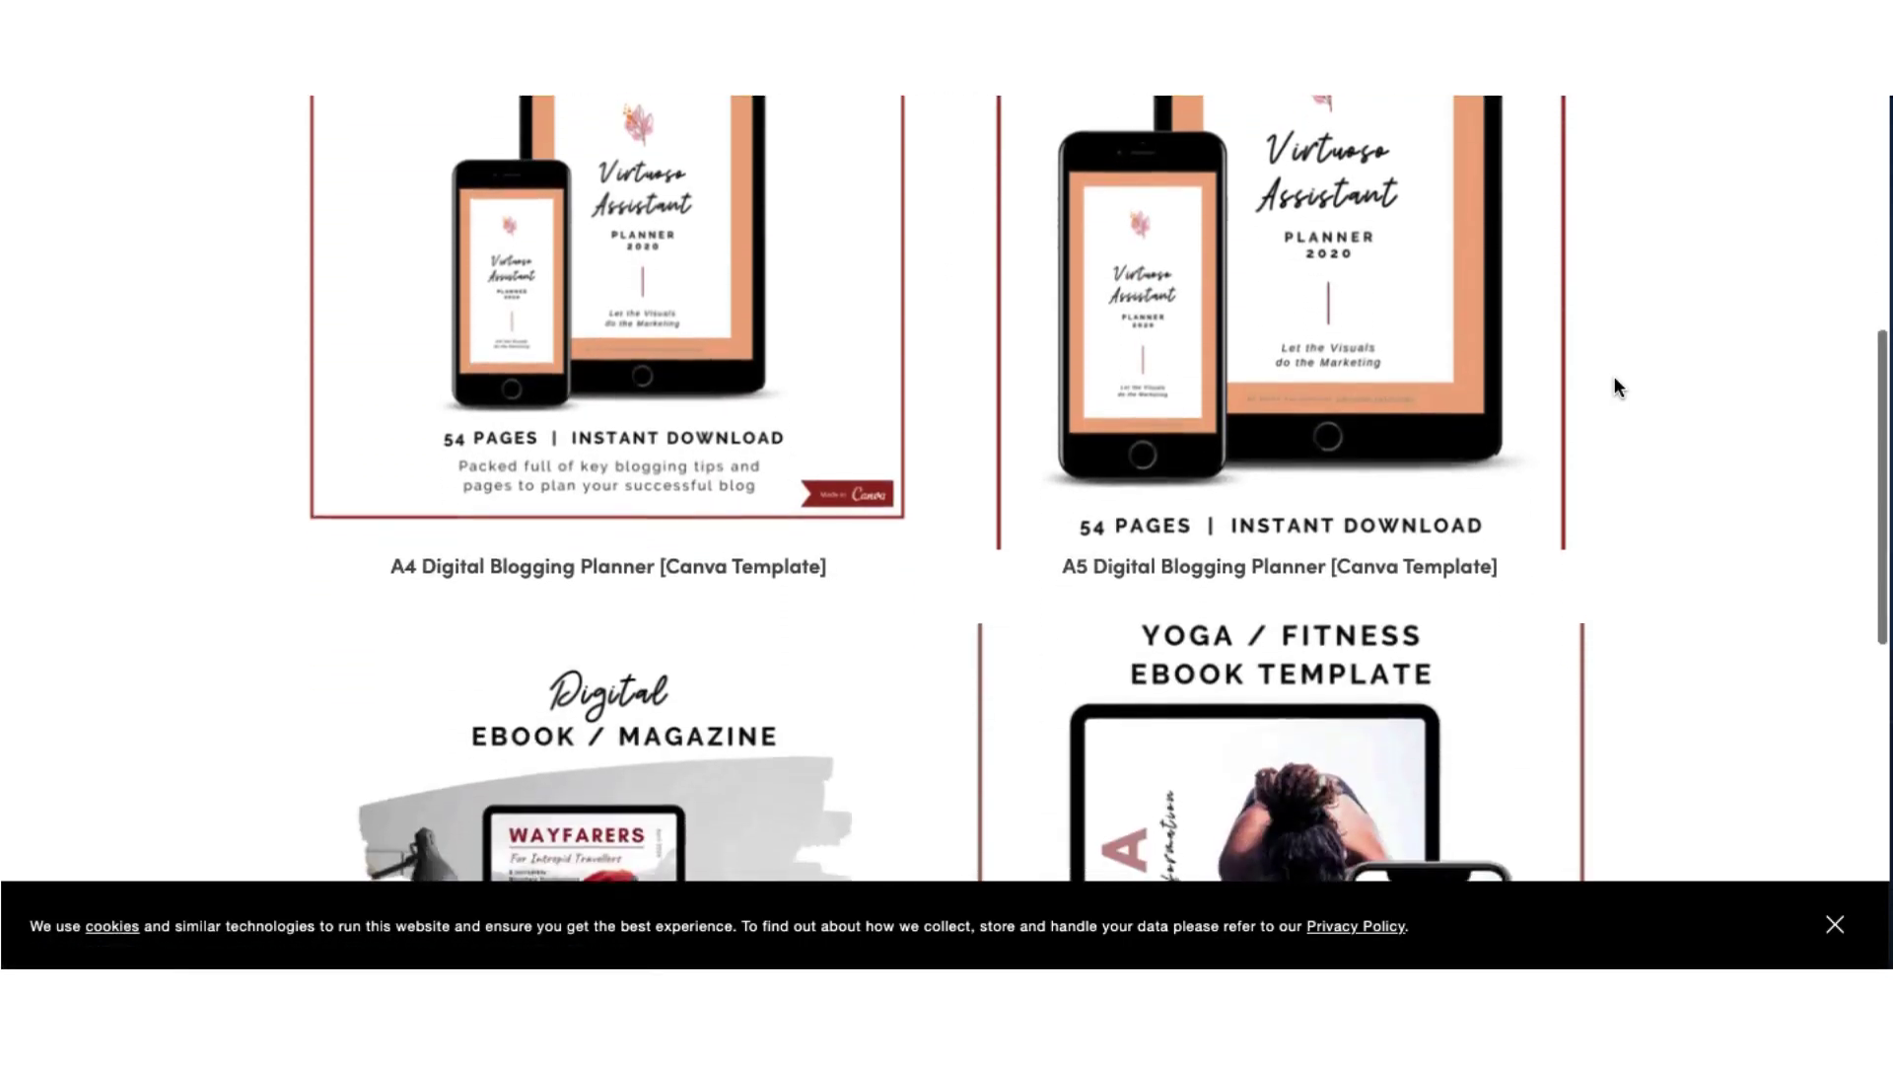
pyautogui.scroll(-5, 1614, 383)
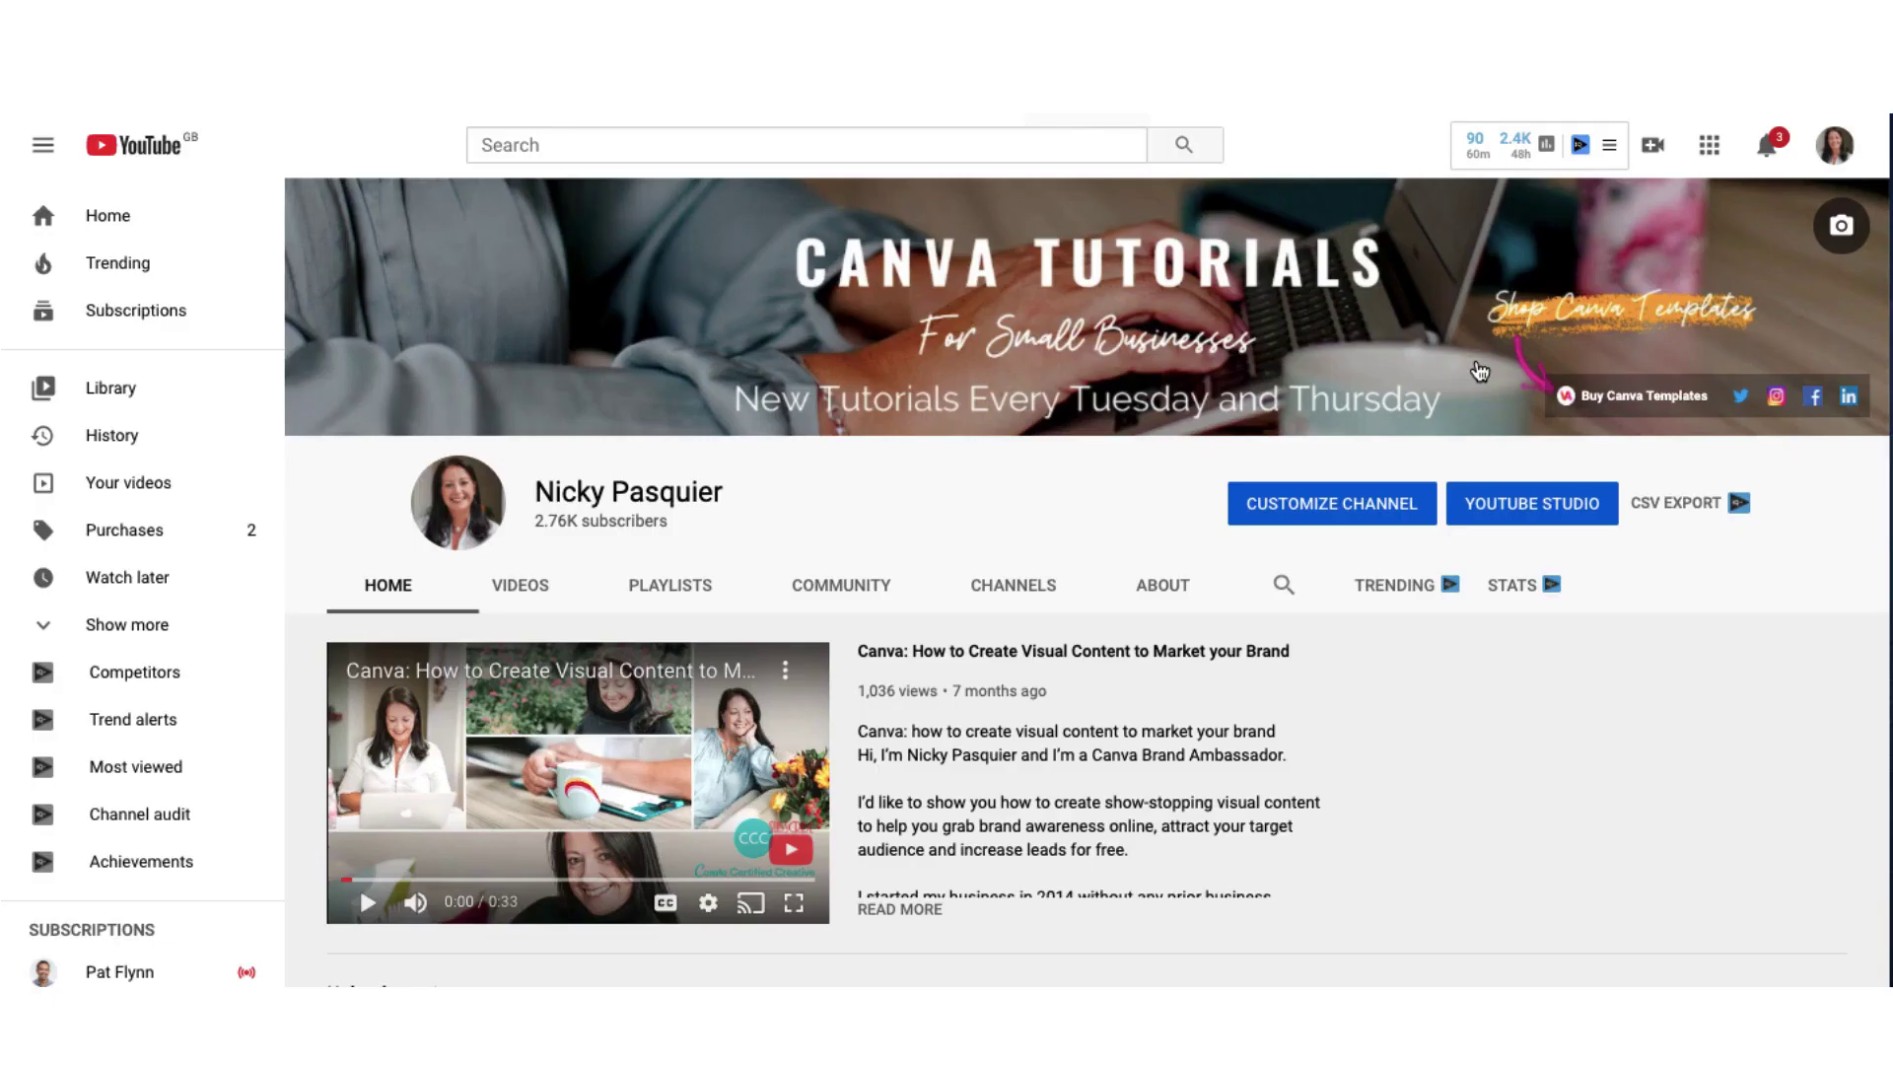